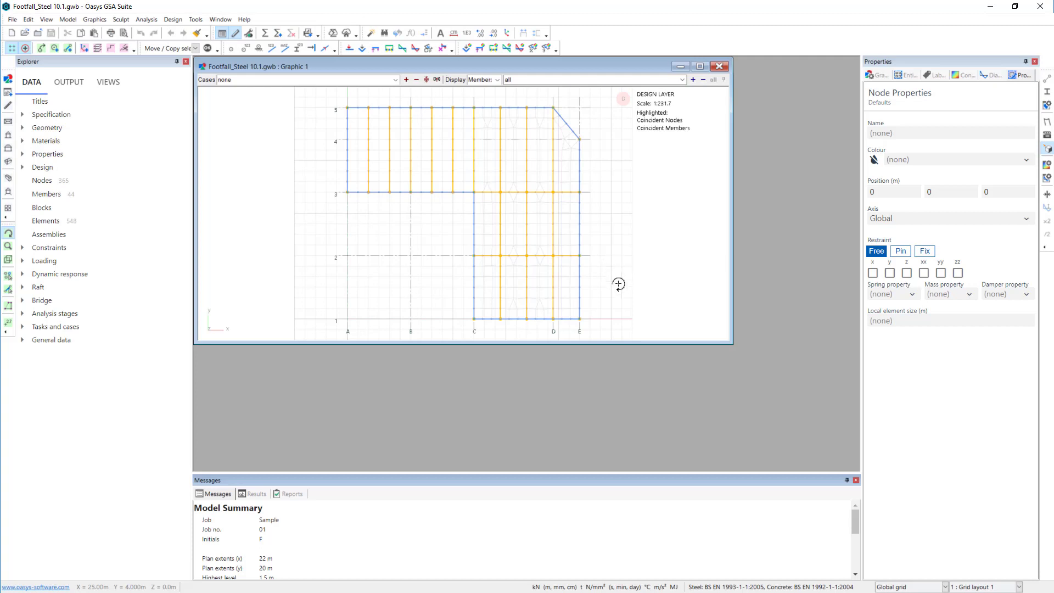
- Switch the graphic view from the design layer to the analysis layer and enlarge its window to fill the workspace
{"action": "left_click_drag", "start_coordinate": [635, 299], "coordinate": [614, 238]}
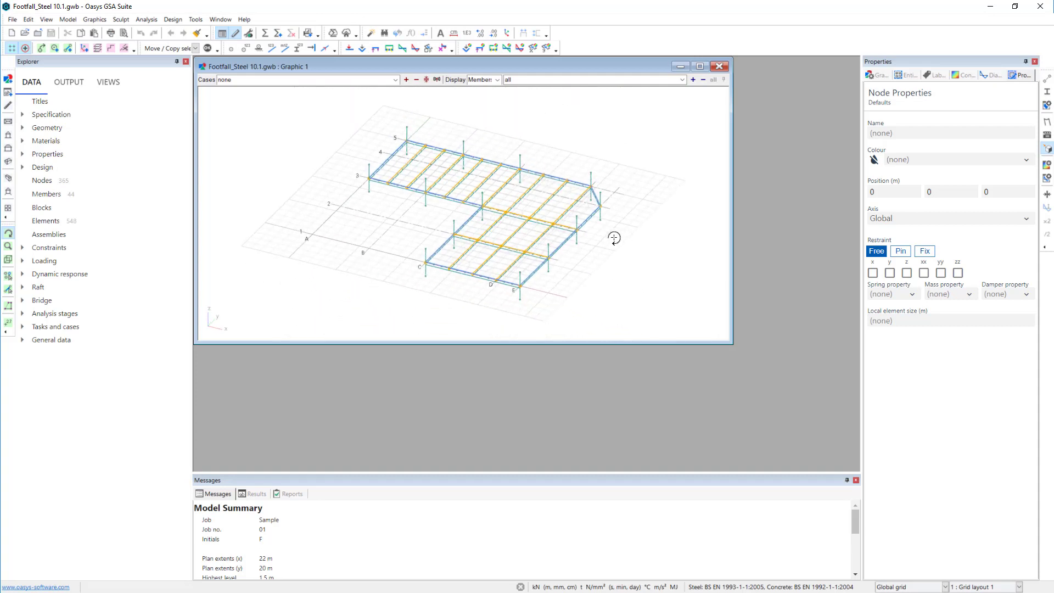
{"action": "right_click", "coordinate": [375, 201]}
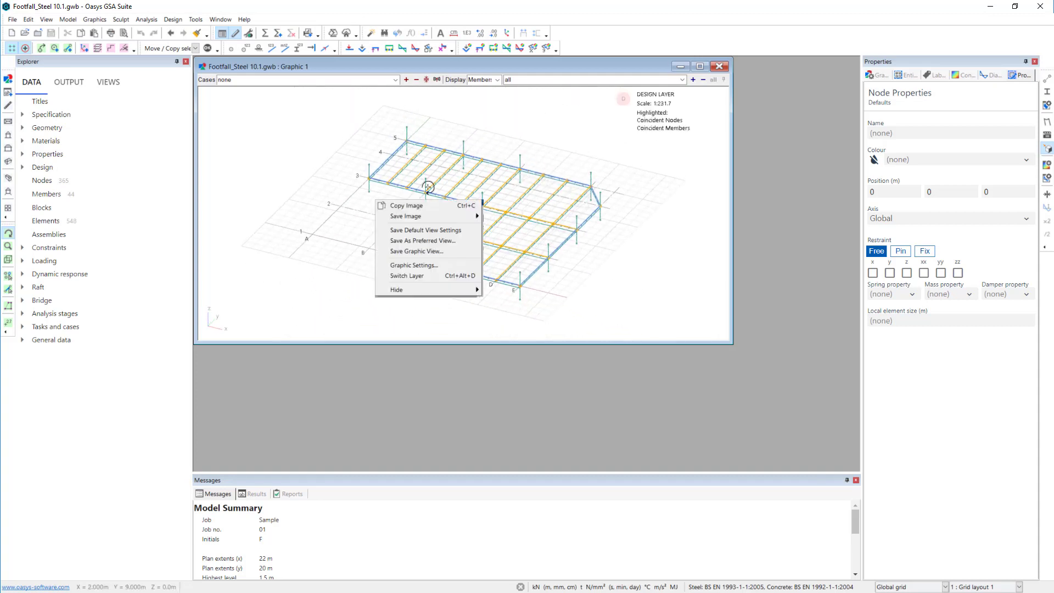
{"action": "left_click", "coordinate": [435, 273]}
{"action": "left_click_drag", "start_coordinate": [736, 349], "coordinate": [859, 470]}
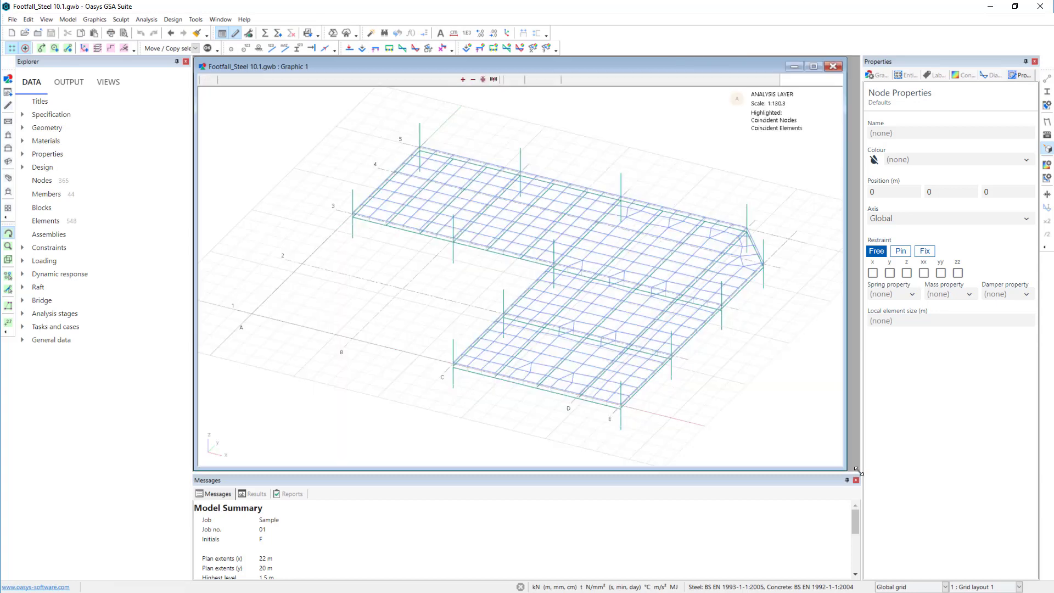
- Show the element sections in the graphic view and colour the elements by property
{"action": "left_click", "coordinate": [1047, 91]}
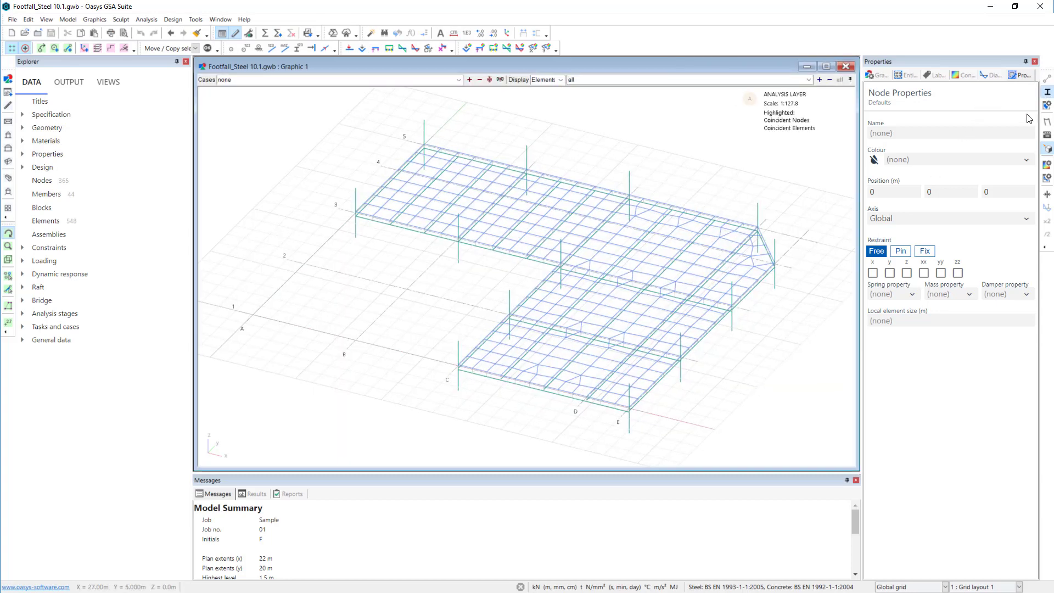
{"action": "left_click_drag", "start_coordinate": [681, 409], "coordinate": [685, 365]}
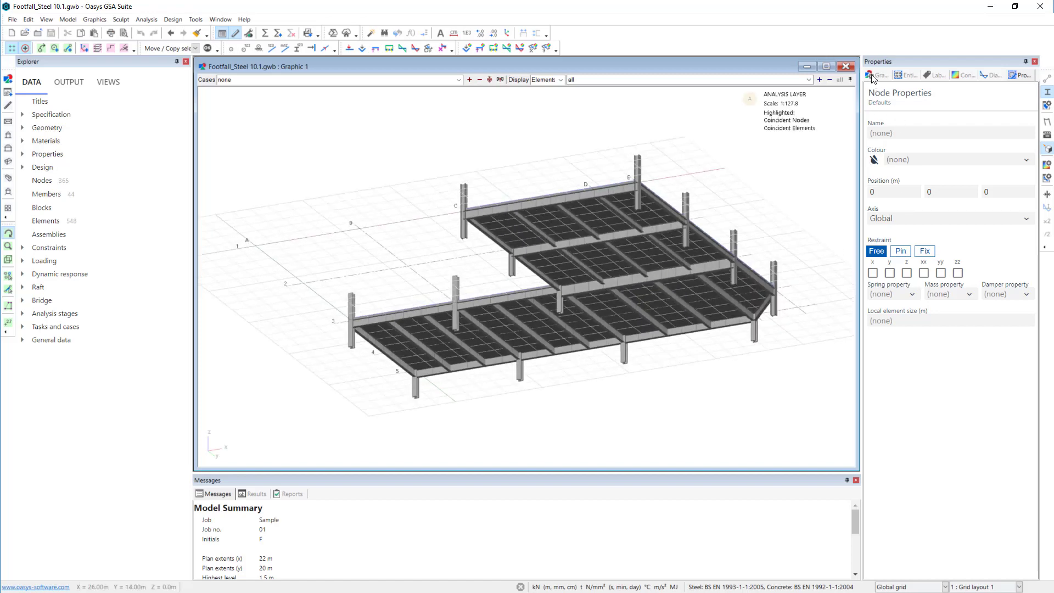
{"action": "left_click", "coordinate": [874, 75]}
{"action": "left_click", "coordinate": [1000, 191]}
{"action": "left_click", "coordinate": [1035, 190]}
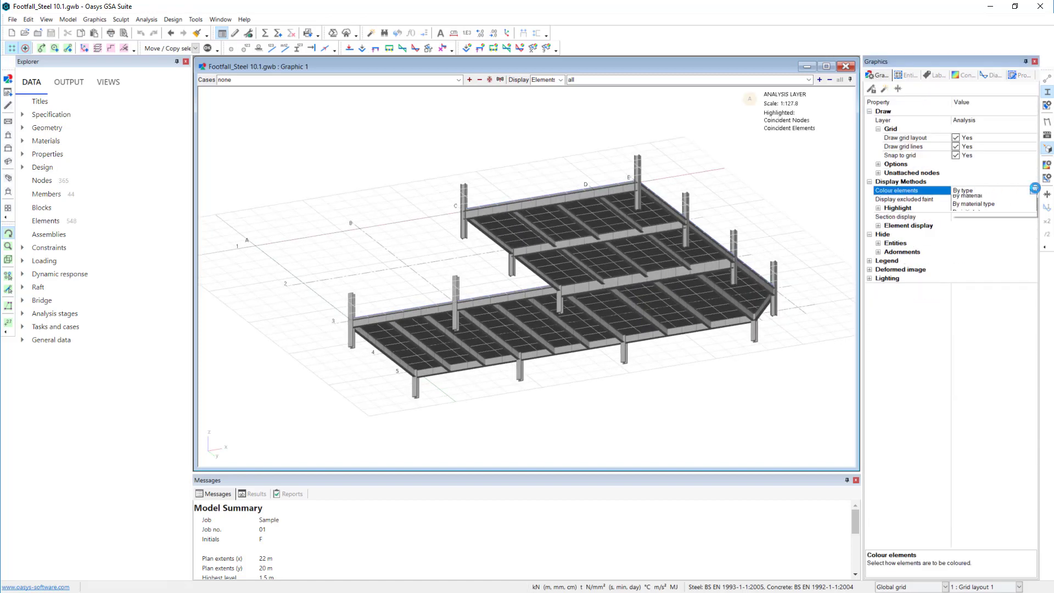
{"action": "left_click", "coordinate": [981, 207]}
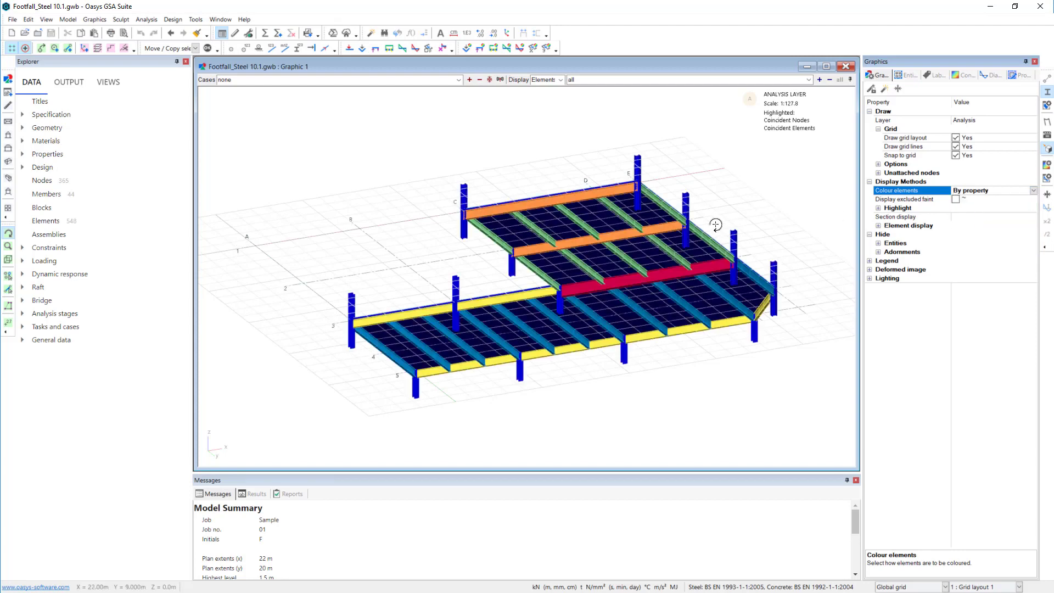
{"action": "left_click_drag", "start_coordinate": [717, 230], "coordinate": [728, 207]}
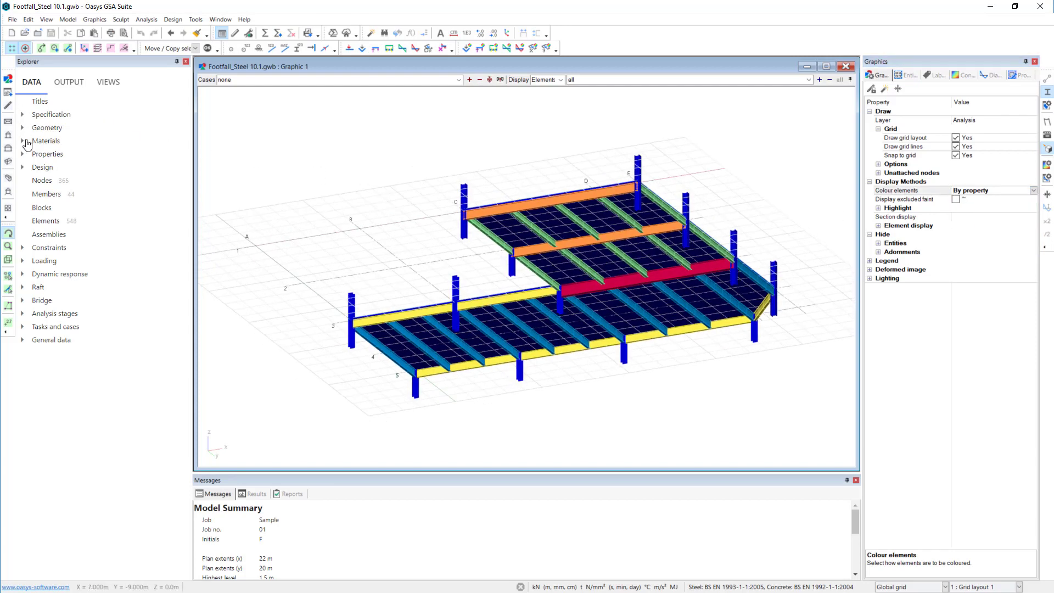
- Review the steel and concrete material grades and the advanced material properties, including their damping ratios
{"action": "left_click", "coordinate": [46, 143]}
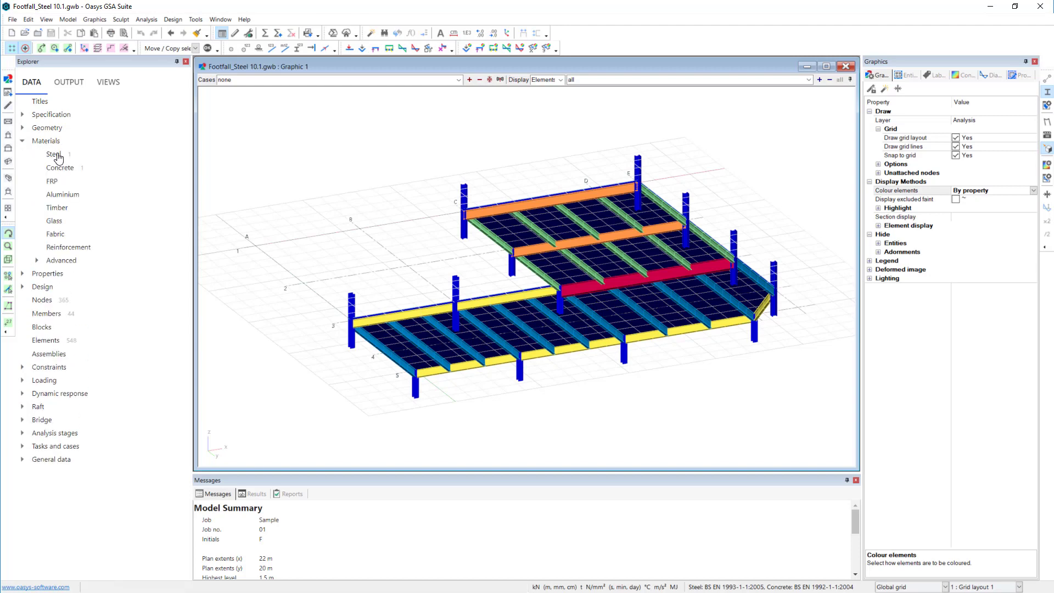
{"action": "double_click", "coordinate": [56, 155]}
{"action": "left_click", "coordinate": [280, 326]}
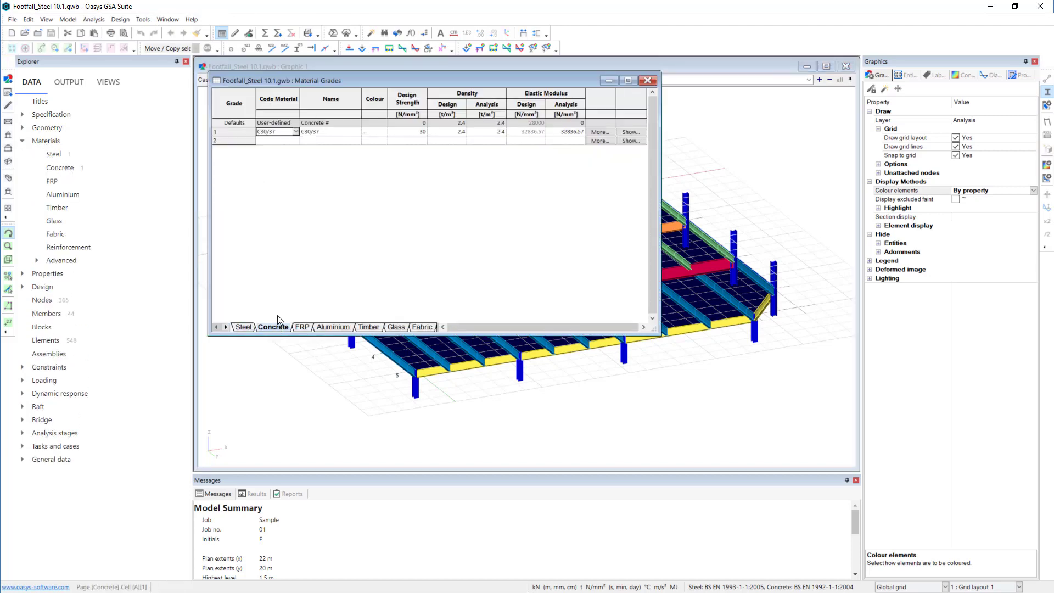
{"action": "left_click", "coordinate": [36, 261]}
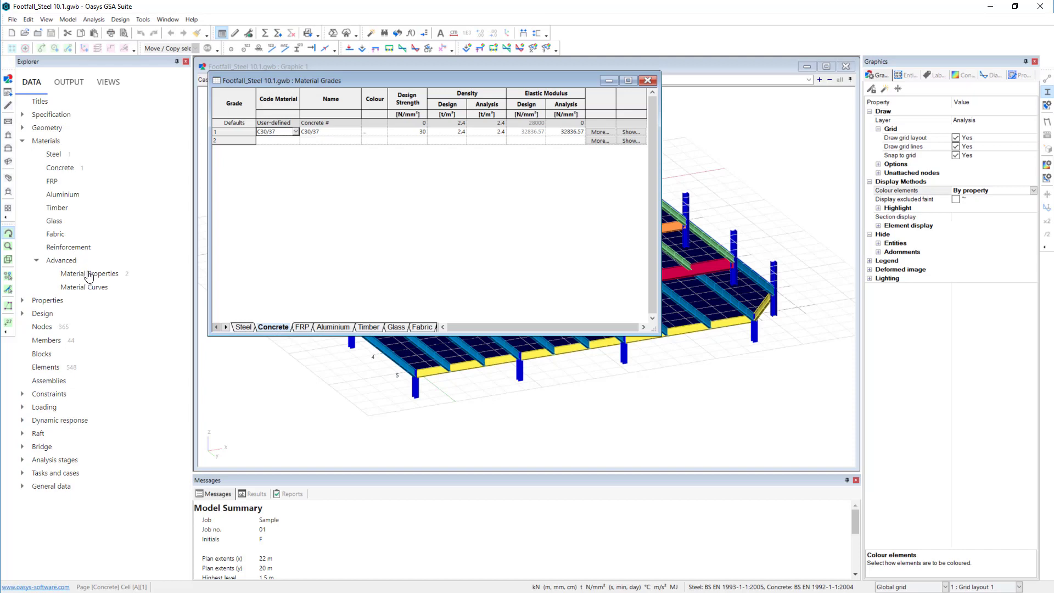
{"action": "double_click", "coordinate": [88, 274]}
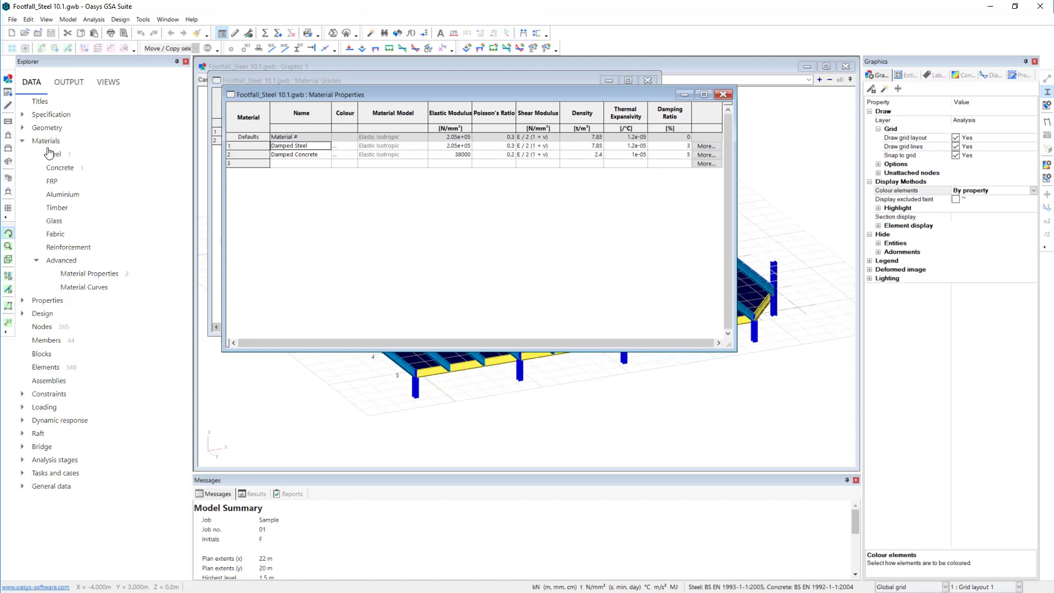
- Examine the section library and the section offset of property 2, UB406x140x39, without making changes
{"action": "left_click", "coordinate": [23, 142]}
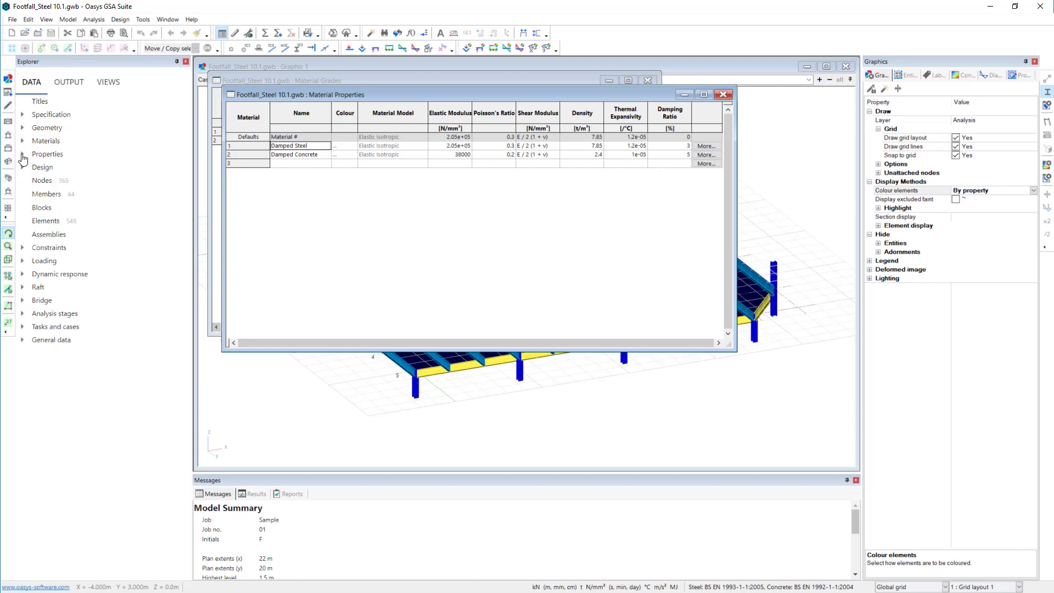
{"action": "left_click", "coordinate": [23, 155]}
{"action": "left_click", "coordinate": [73, 166]}
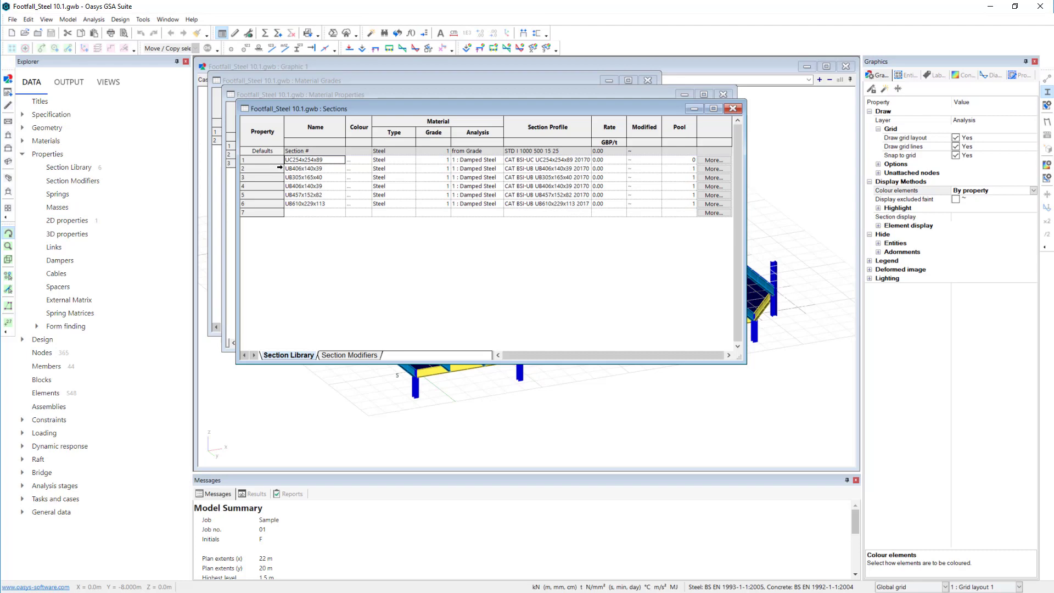
{"action": "double_click", "coordinate": [275, 169]}
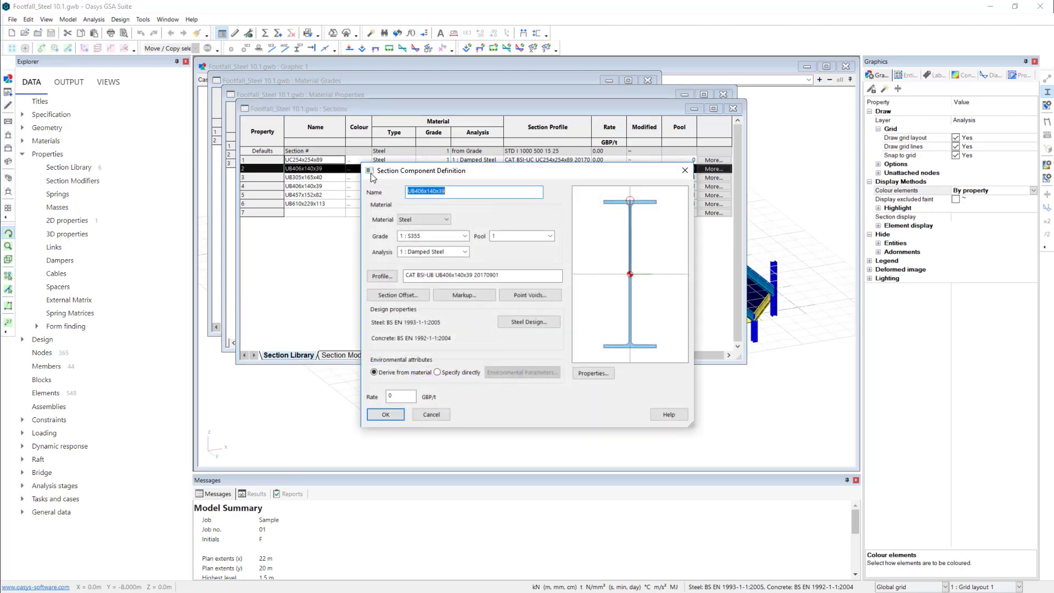
{"action": "left_click_drag", "start_coordinate": [517, 173], "coordinate": [545, 178]}
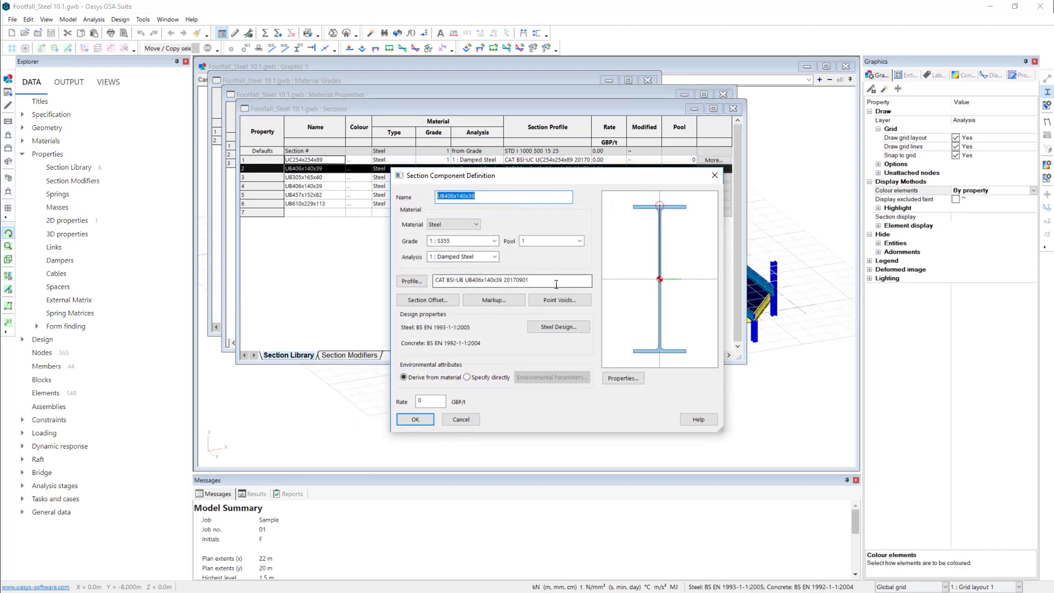
{"action": "left_click", "coordinate": [422, 300]}
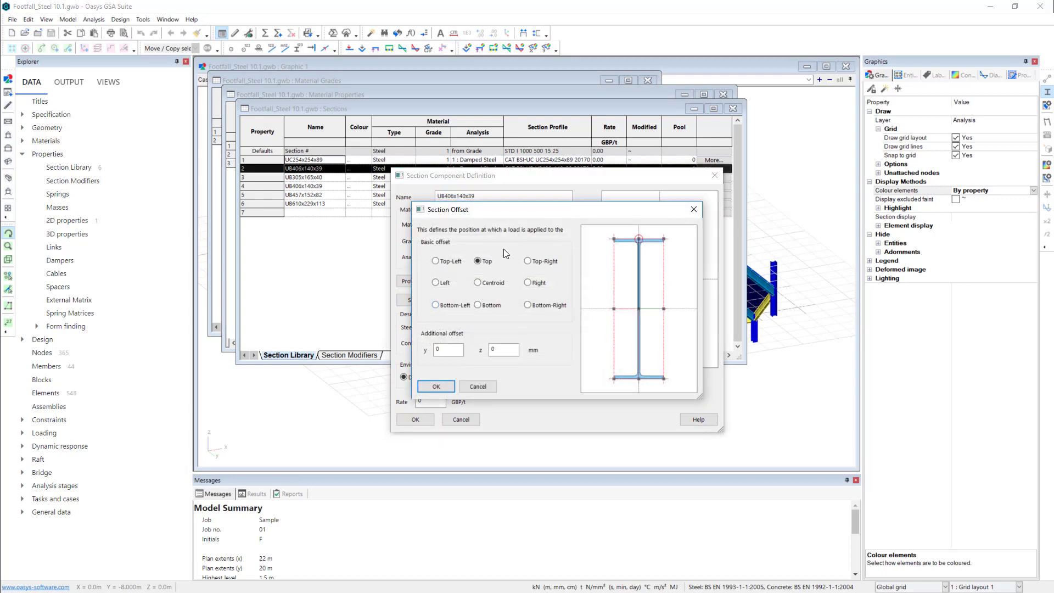
{"action": "left_click_drag", "start_coordinate": [513, 209], "coordinate": [594, 237]}
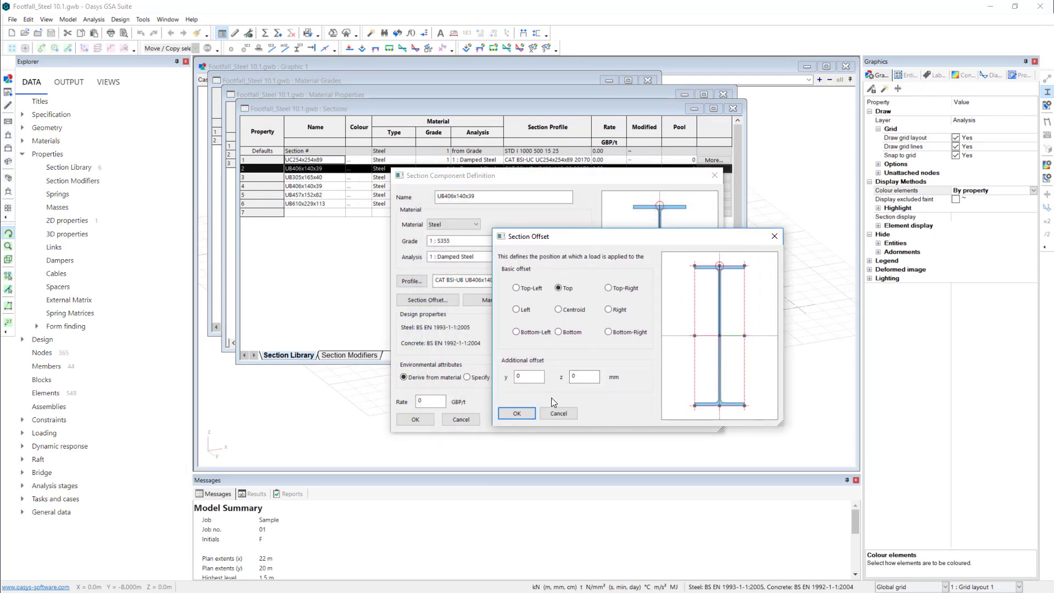
{"action": "left_click", "coordinate": [559, 413]}
{"action": "left_click", "coordinate": [469, 420]}
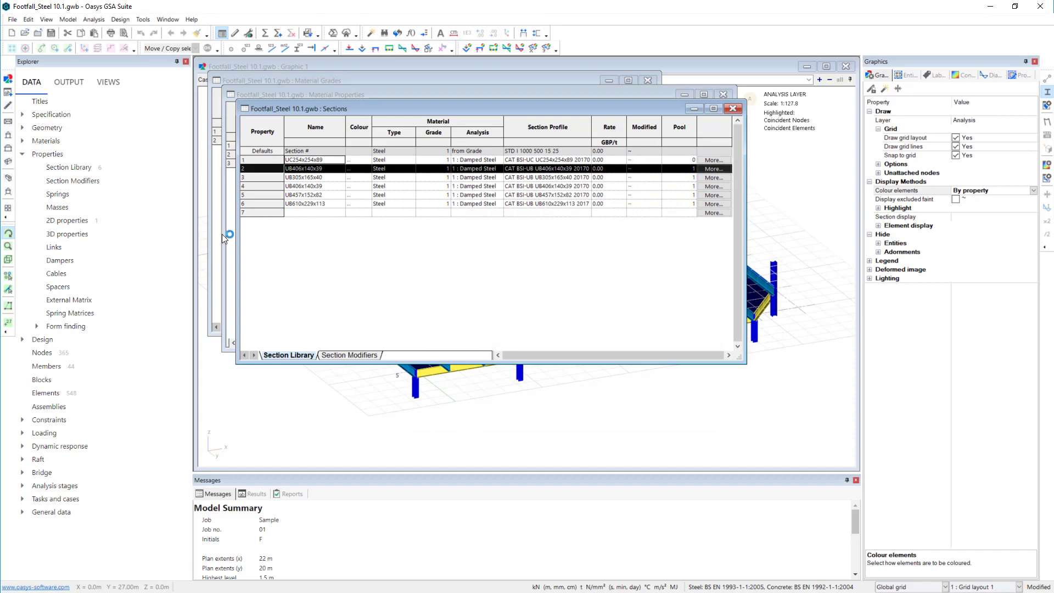
- Examine the Slab 2D property's decking profile, reference surface and stiffness modifiers, keeping its existing settings
{"action": "double_click", "coordinate": [64, 222]}
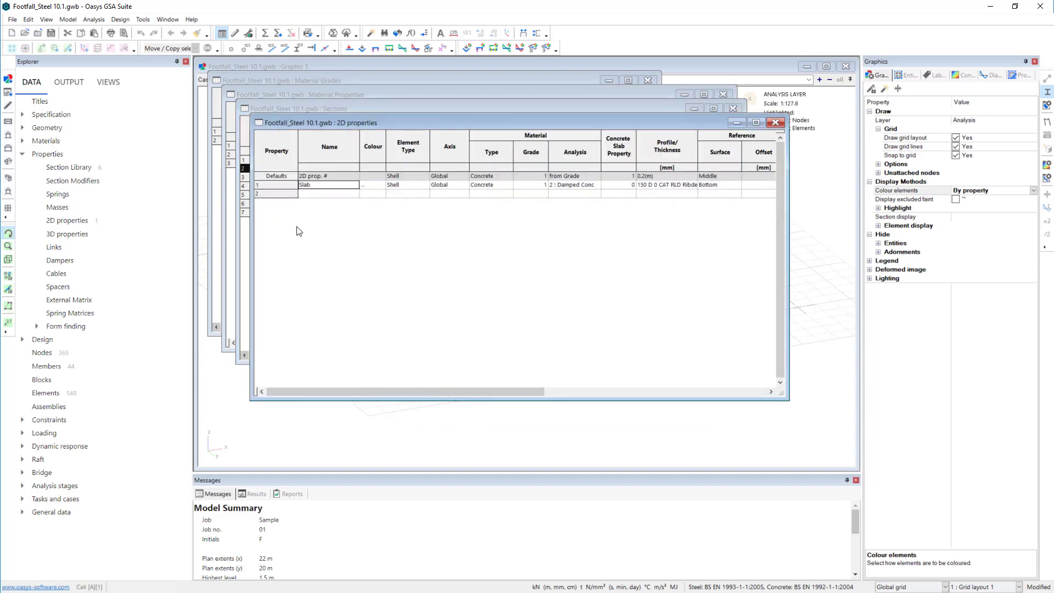
{"action": "left_click_drag", "start_coordinate": [356, 124], "coordinate": [349, 155]}
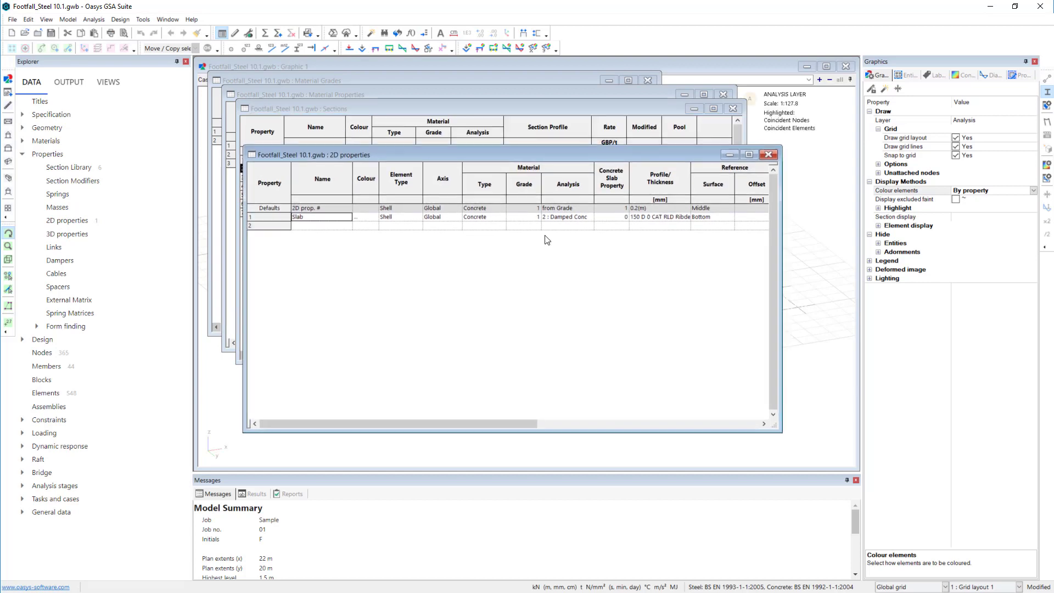
{"action": "double_click", "coordinate": [271, 216]}
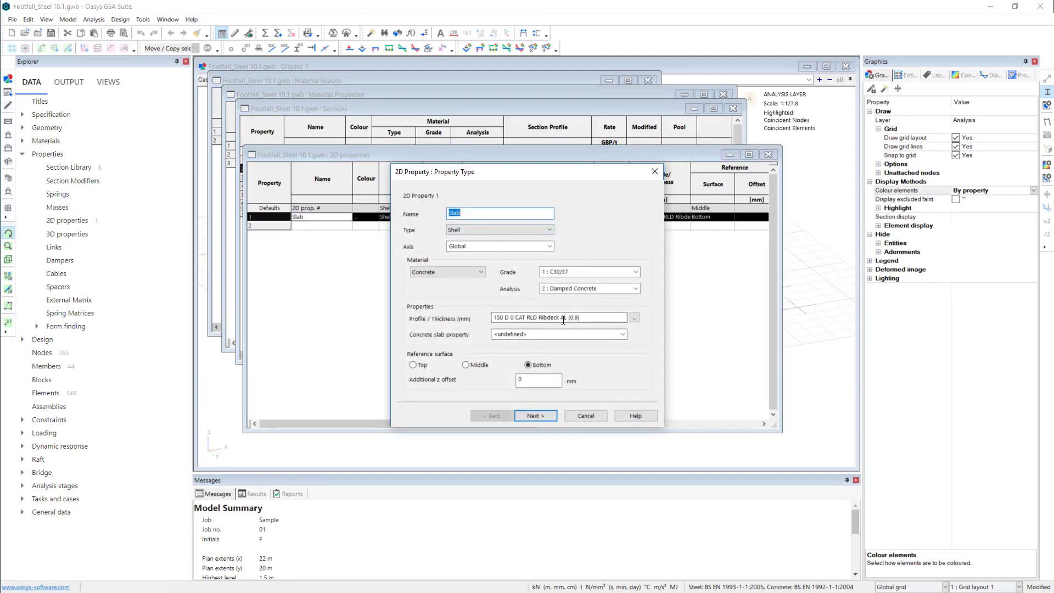
{"action": "key", "text": "Return"}
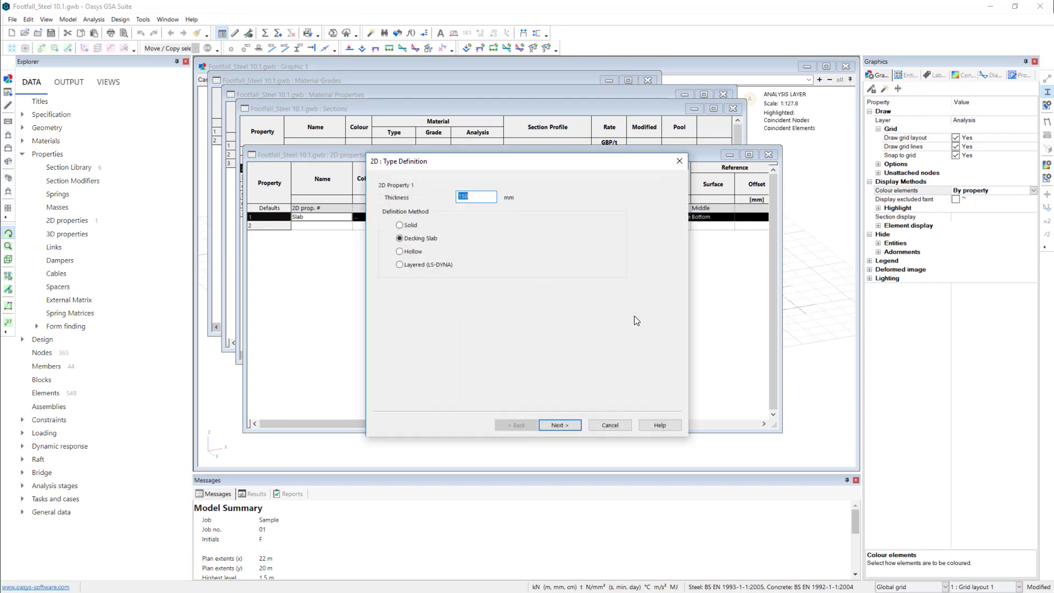
{"action": "left_click", "coordinate": [571, 425]}
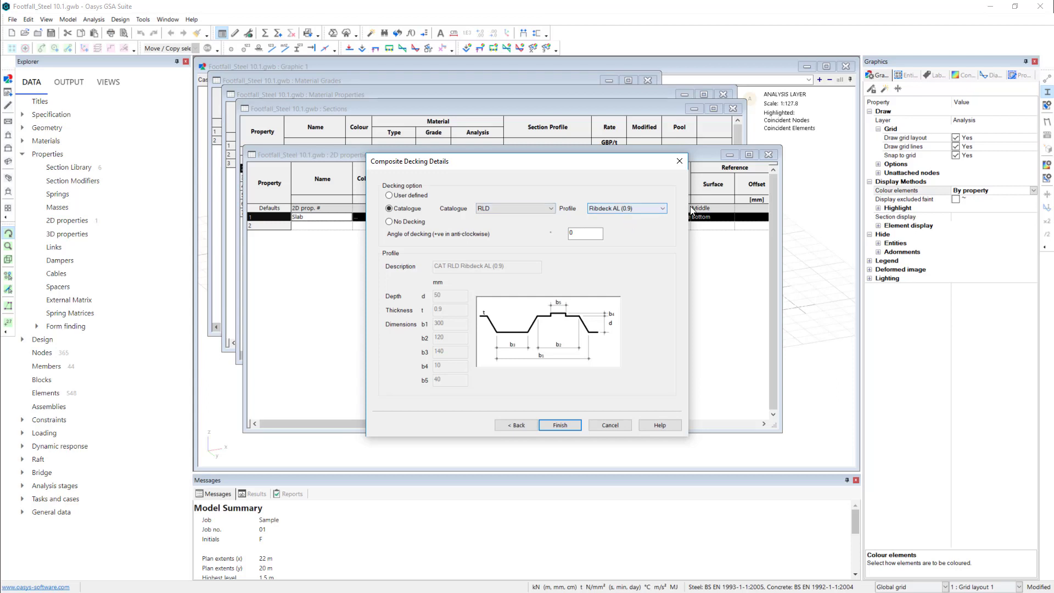
{"action": "left_click", "coordinate": [624, 427]}
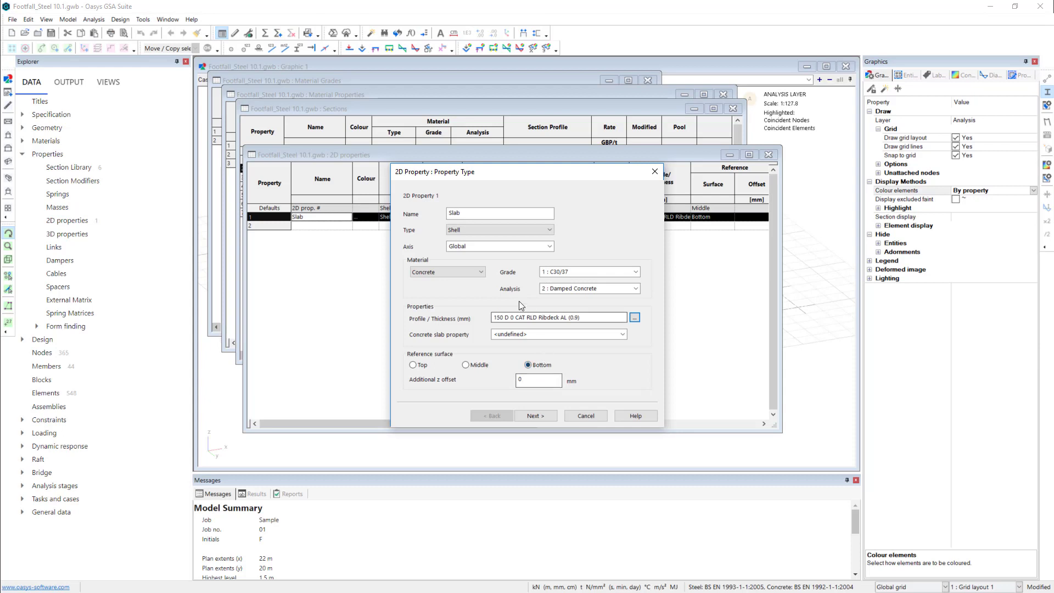
{"action": "left_click", "coordinate": [549, 418]}
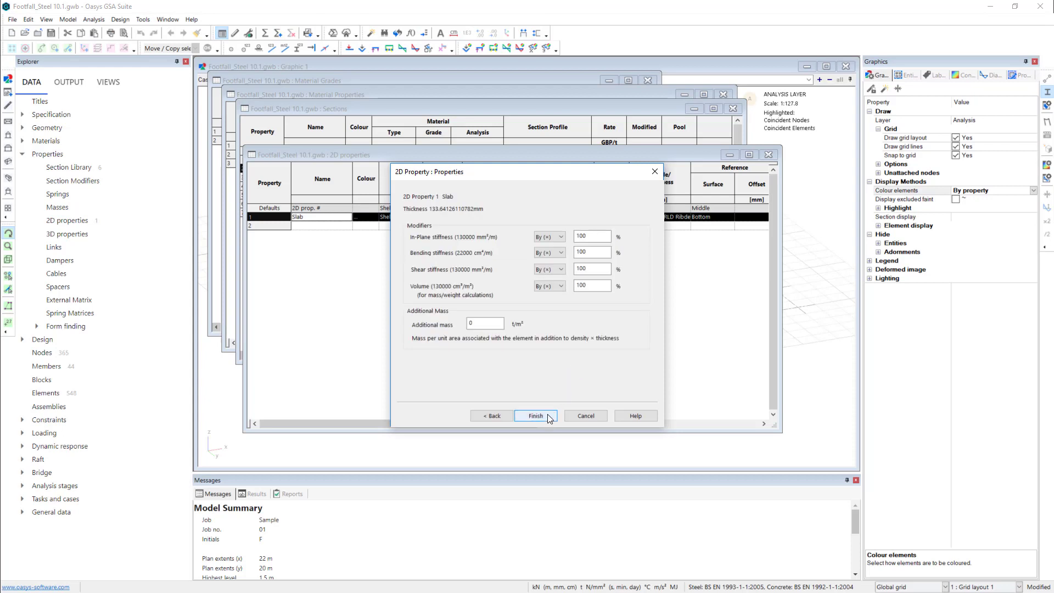
{"action": "left_click", "coordinate": [548, 416]}
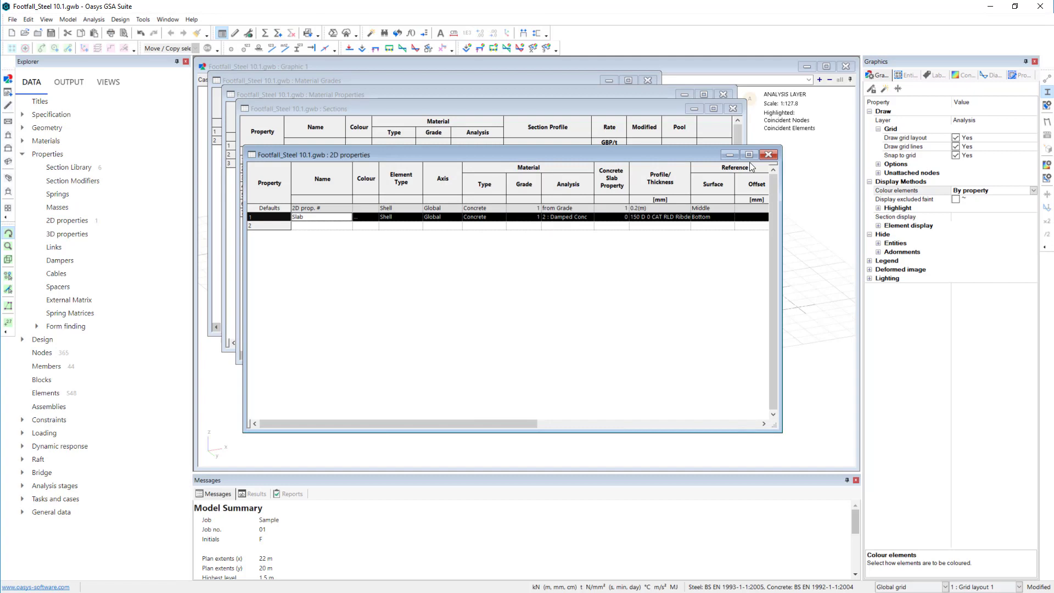
- Close the property and material tables and turn off the section display in the graphic view
{"action": "left_click", "coordinate": [769, 154]}
{"action": "left_click", "coordinate": [733, 108]}
{"action": "left_click", "coordinate": [723, 94]}
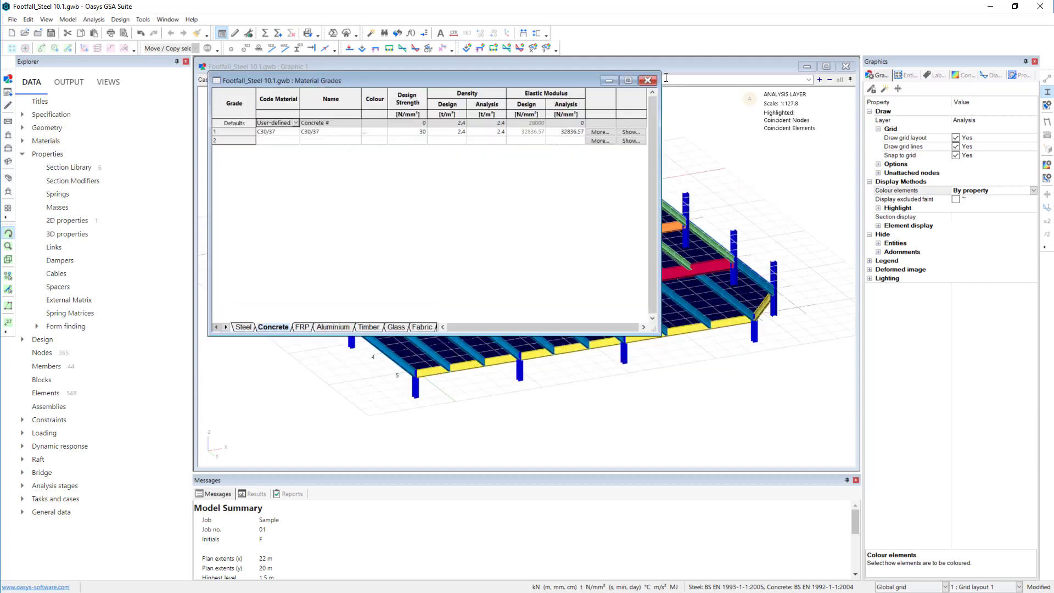
{"action": "left_click", "coordinate": [648, 80]}
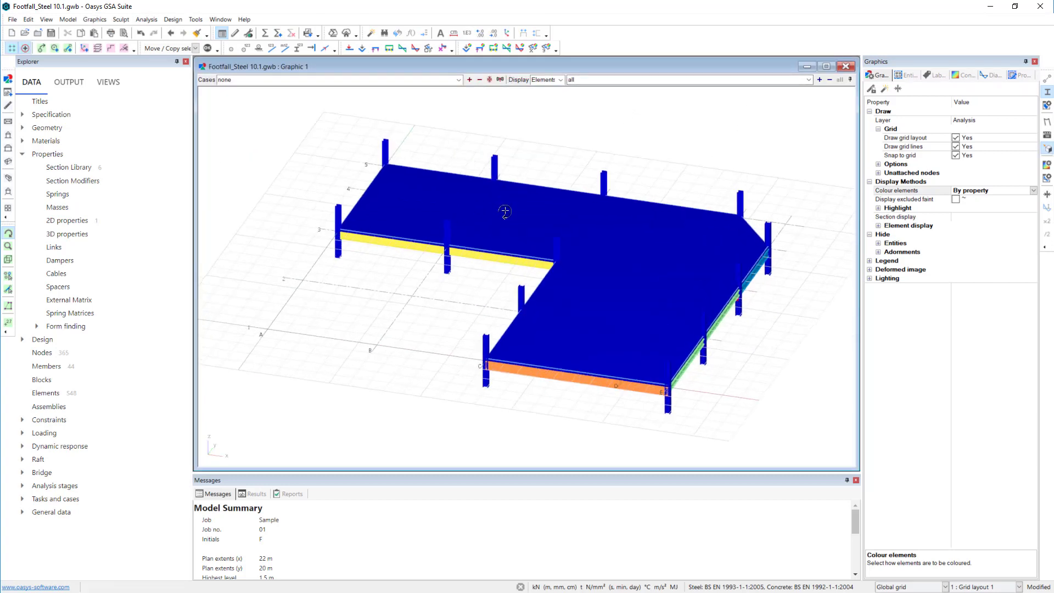
{"action": "left_click", "coordinate": [1048, 94]}
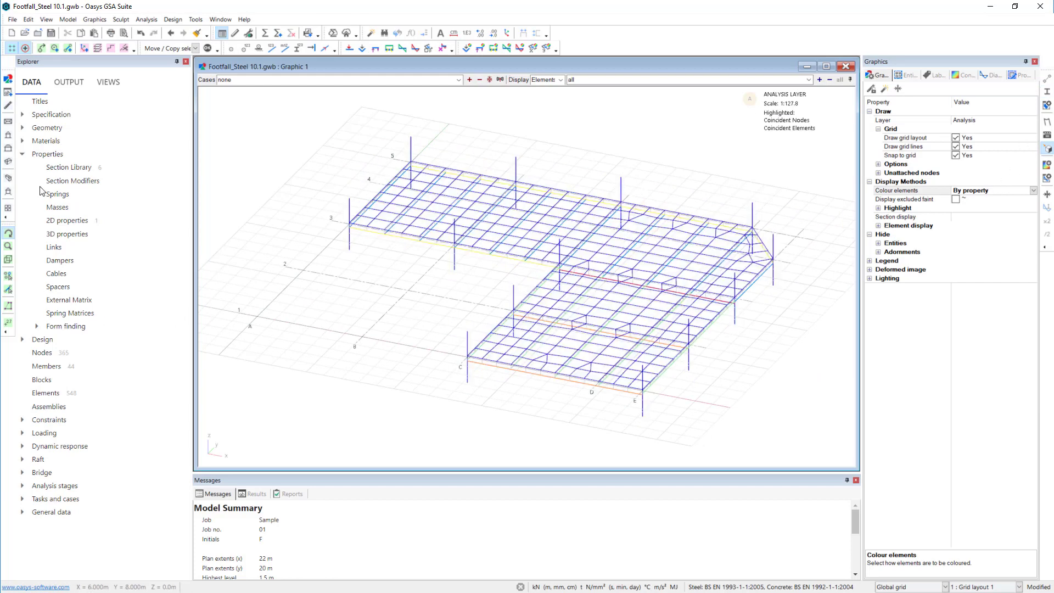
- Review the face loads applied to the 2D elements and open the Gravity Loading table
{"action": "left_click", "coordinate": [23, 154]}
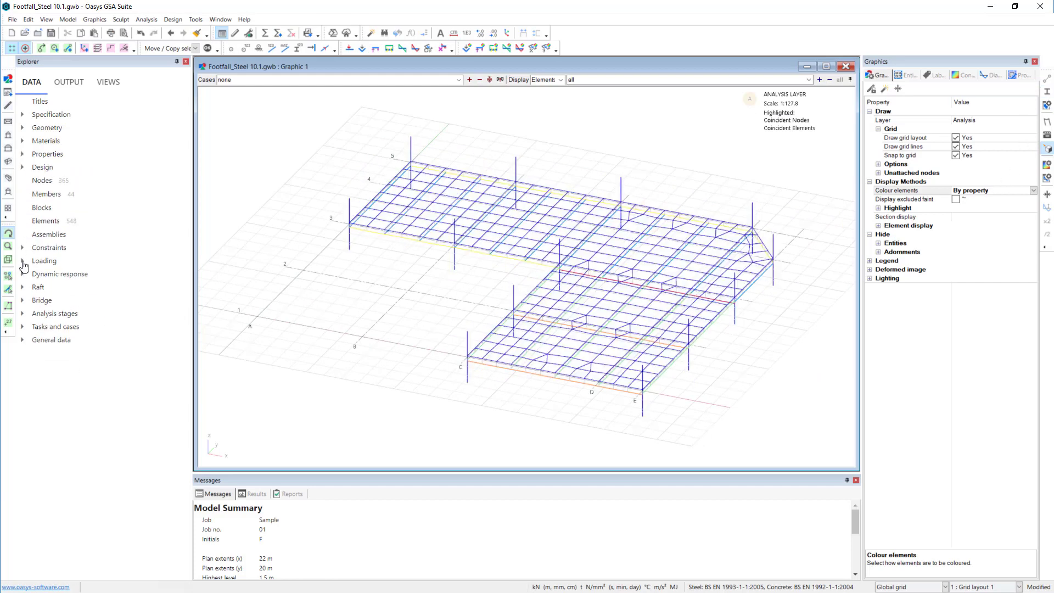
{"action": "left_click", "coordinate": [22, 261]}
{"action": "left_click", "coordinate": [37, 314]}
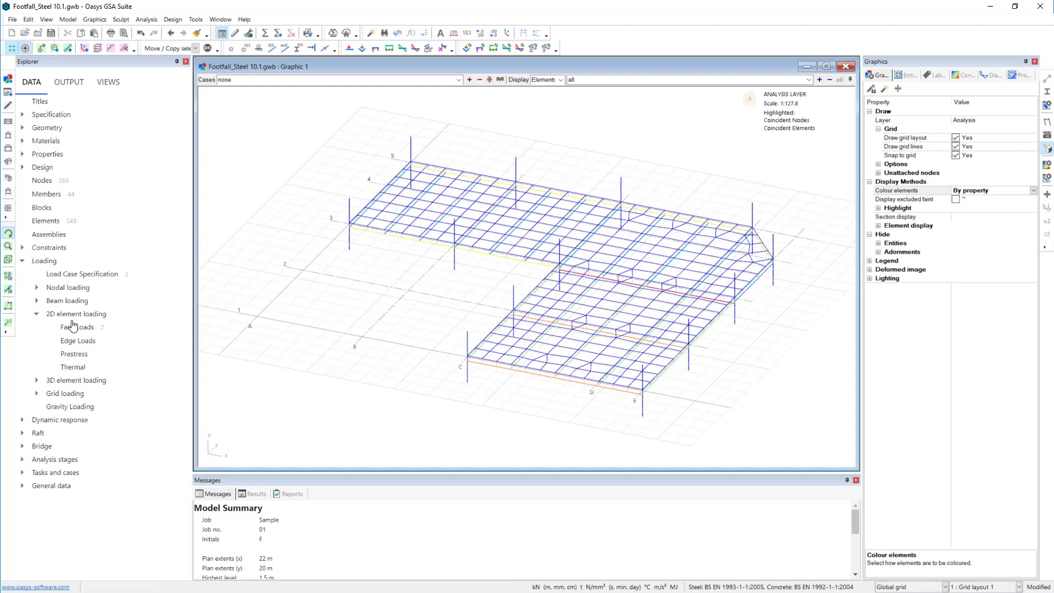
{"action": "double_click", "coordinate": [74, 327]}
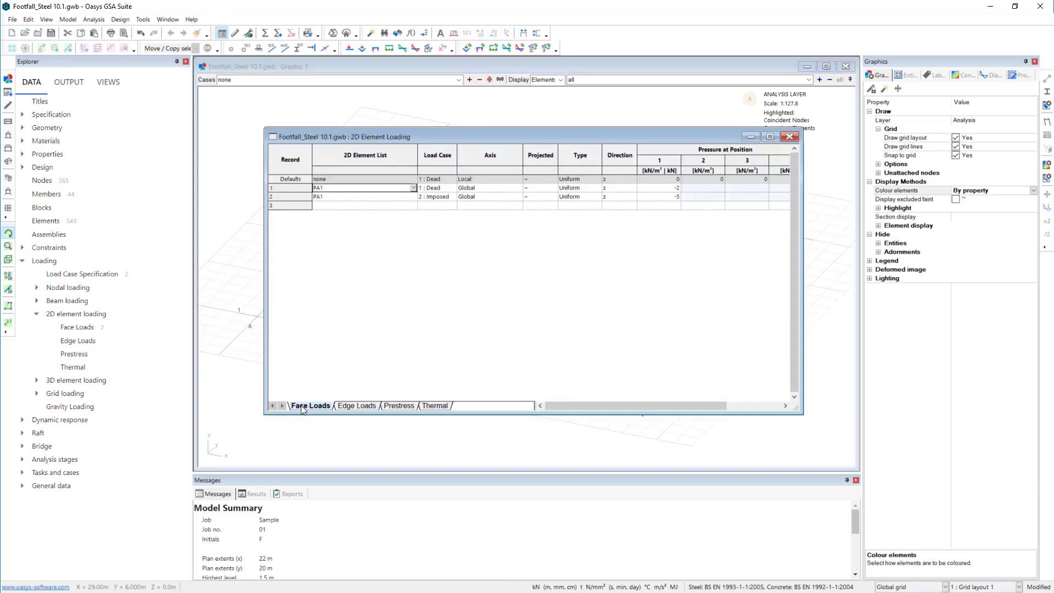
{"action": "left_click_drag", "start_coordinate": [269, 411], "coordinate": [249, 287]}
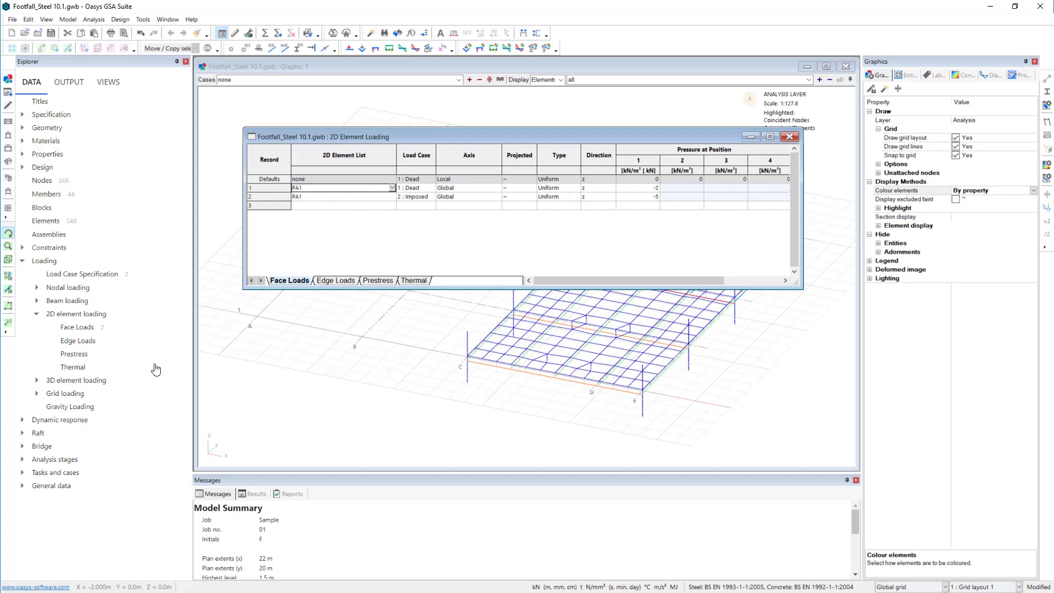
{"action": "double_click", "coordinate": [81, 408]}
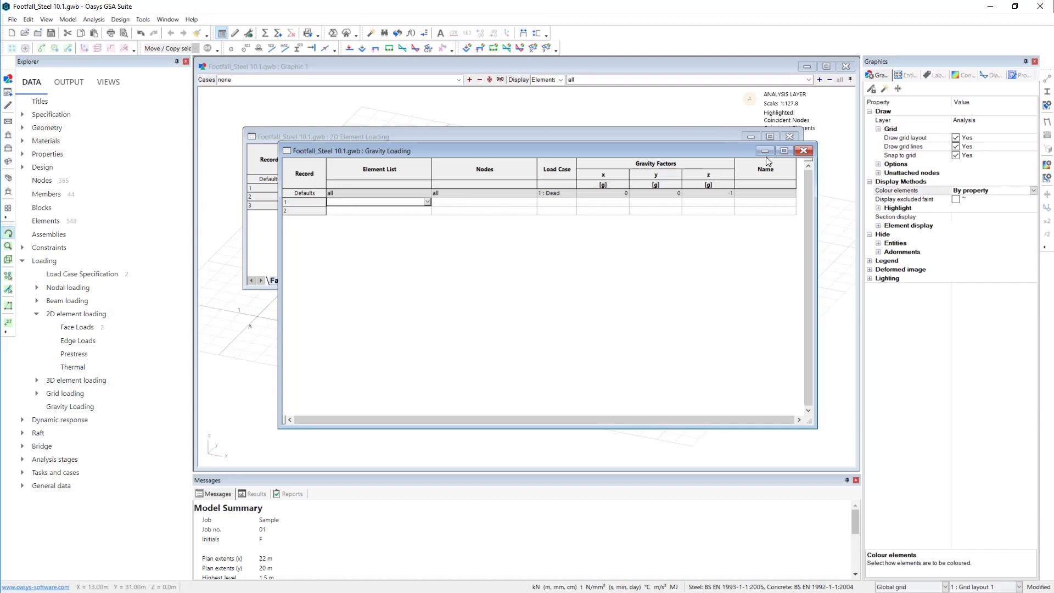
- Close the Gravity Loading and 2D Element Loading tables and collapse the Loading data group
{"action": "left_click", "coordinate": [798, 148]}
{"action": "left_click", "coordinate": [793, 139]}
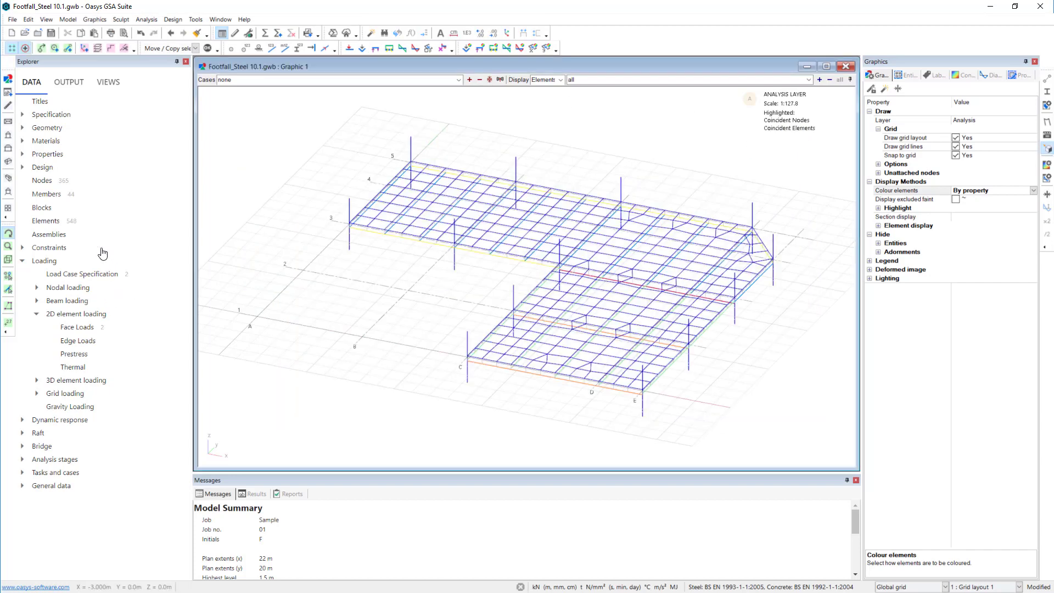
{"action": "left_click", "coordinate": [22, 262]}
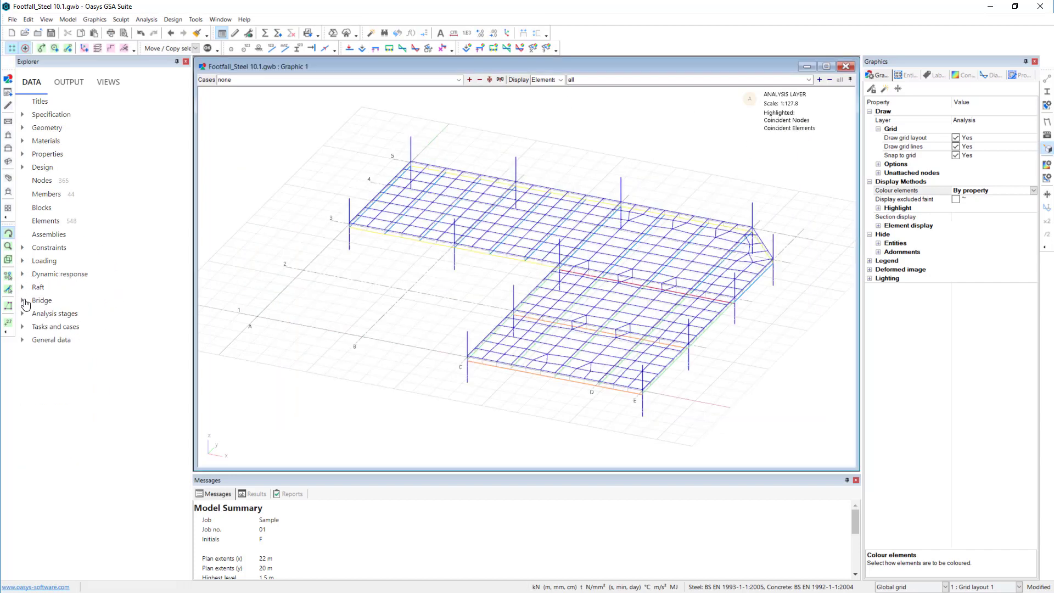
- Display the support restraints on the floor model and switch the graphic view to plan
{"action": "left_click", "coordinate": [258, 48]}
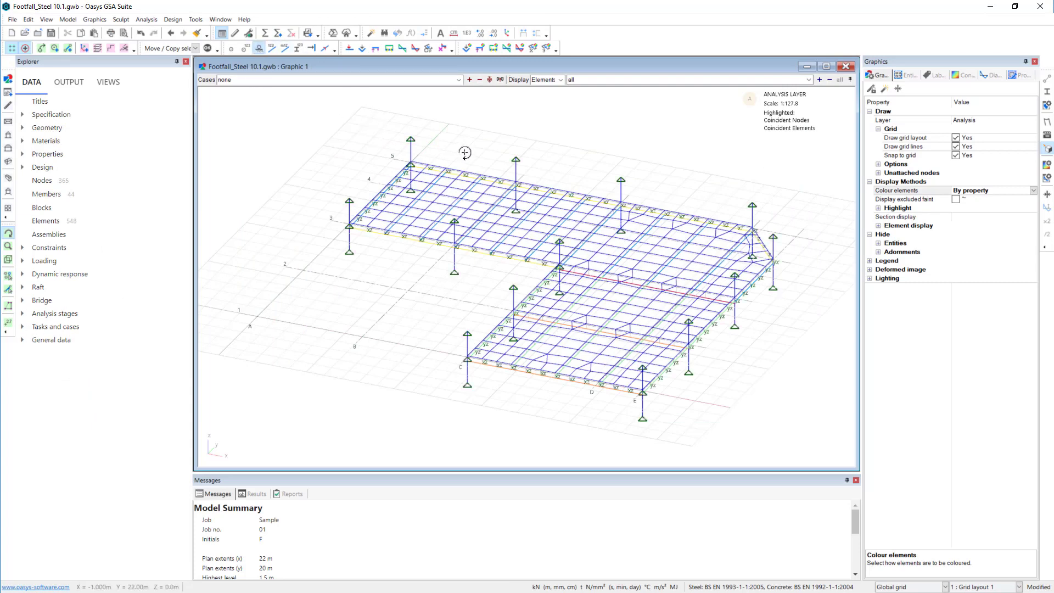
{"action": "mouse_move", "coordinate": [591, 154]}
{"action": "left_mouse_down"}
{"action": "mouse_move", "coordinate": [598, 135]}
{"action": "mouse_move", "coordinate": [595, 159]}
{"action": "left_mouse_up"}
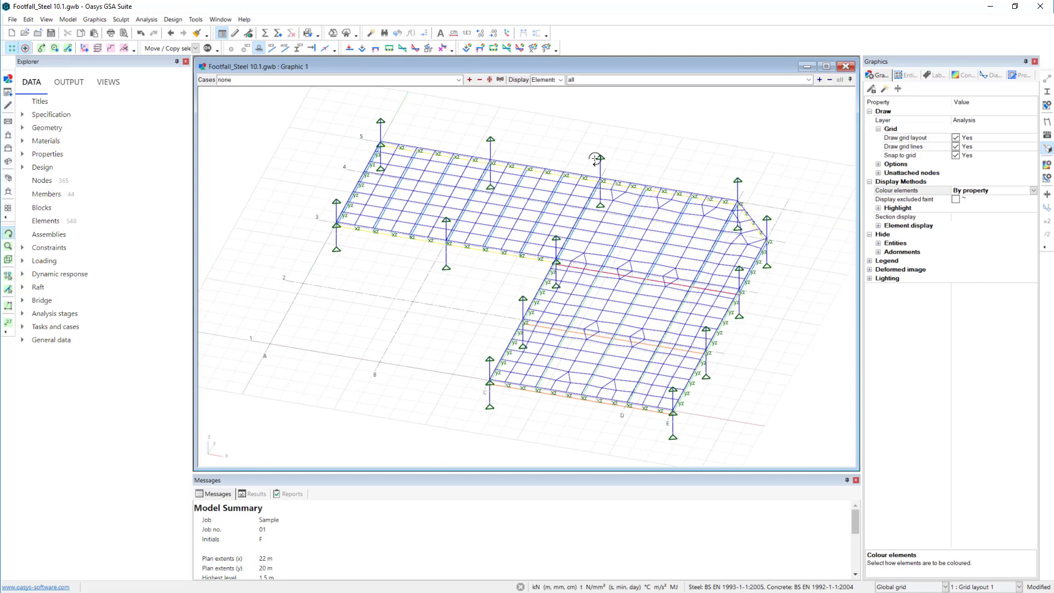
{"action": "left_click", "coordinate": [8, 122]}
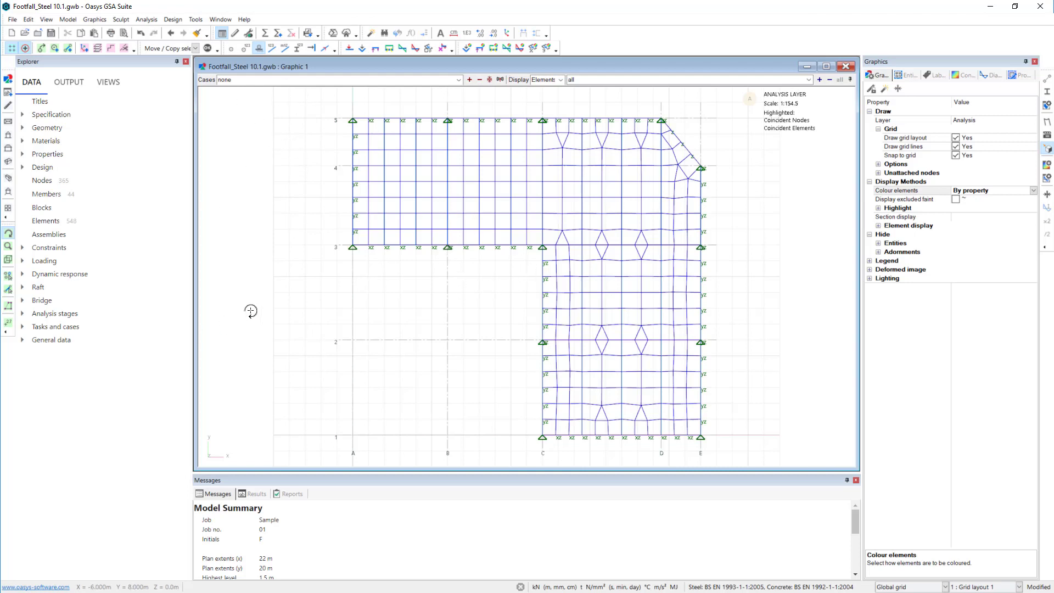
- Create and run a Modal dynamic analysis task with mass derived from loads in the Z direction, using case definition L1 + 0.1L2
{"action": "left_click", "coordinate": [279, 37]}
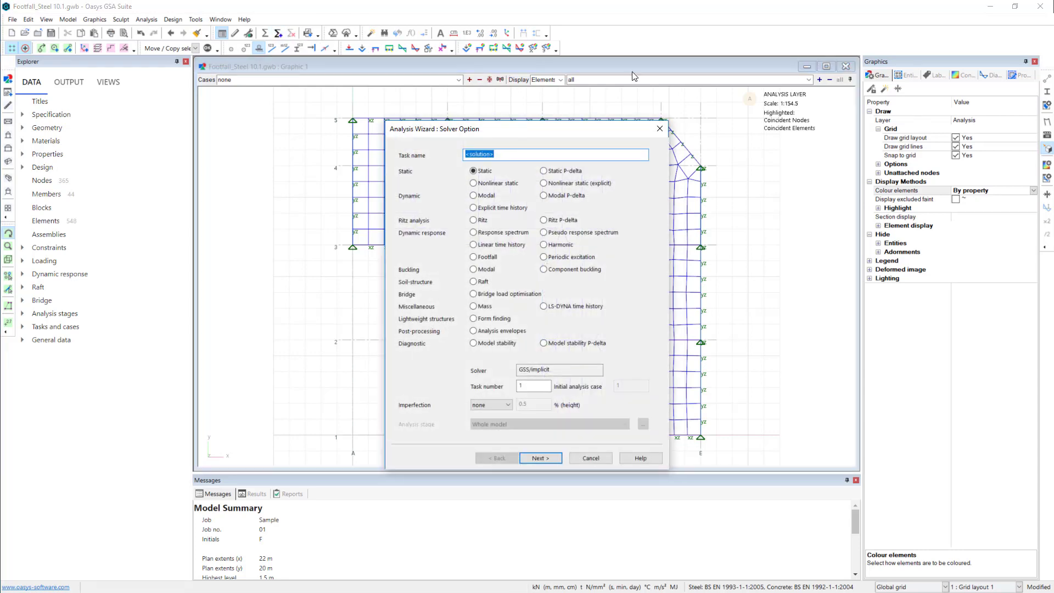
{"action": "left_click", "coordinate": [475, 195]}
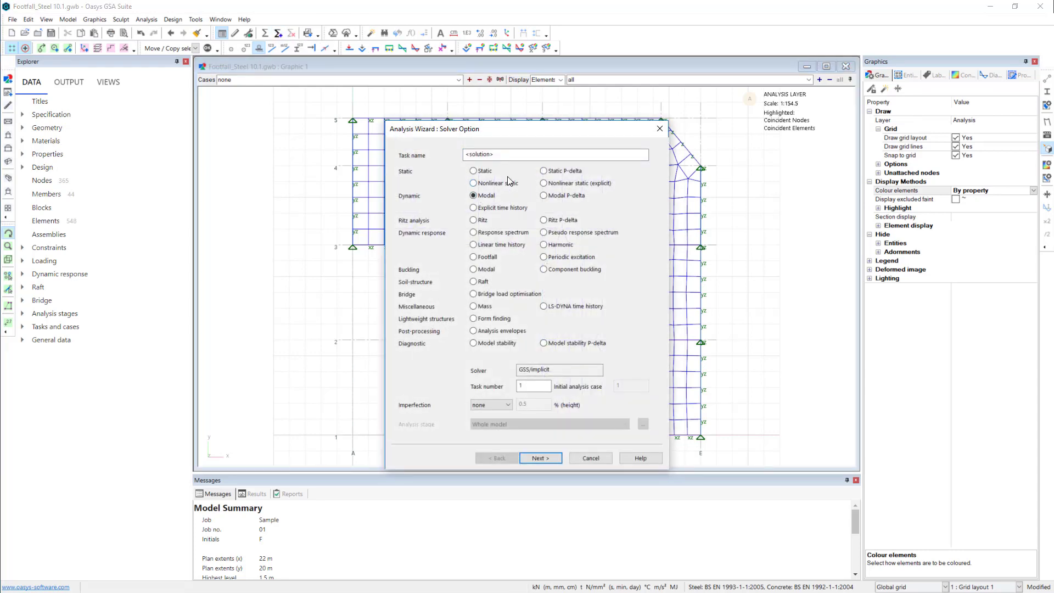
{"action": "left_click", "coordinate": [554, 460]}
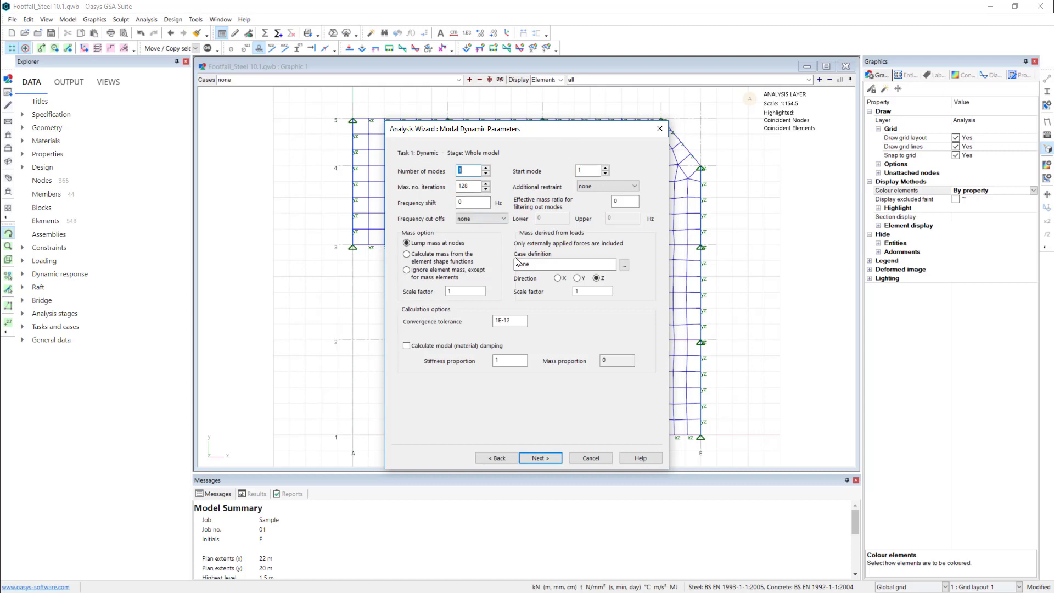
{"action": "left_click", "coordinate": [625, 265]}
{"action": "left_click", "coordinate": [472, 258]}
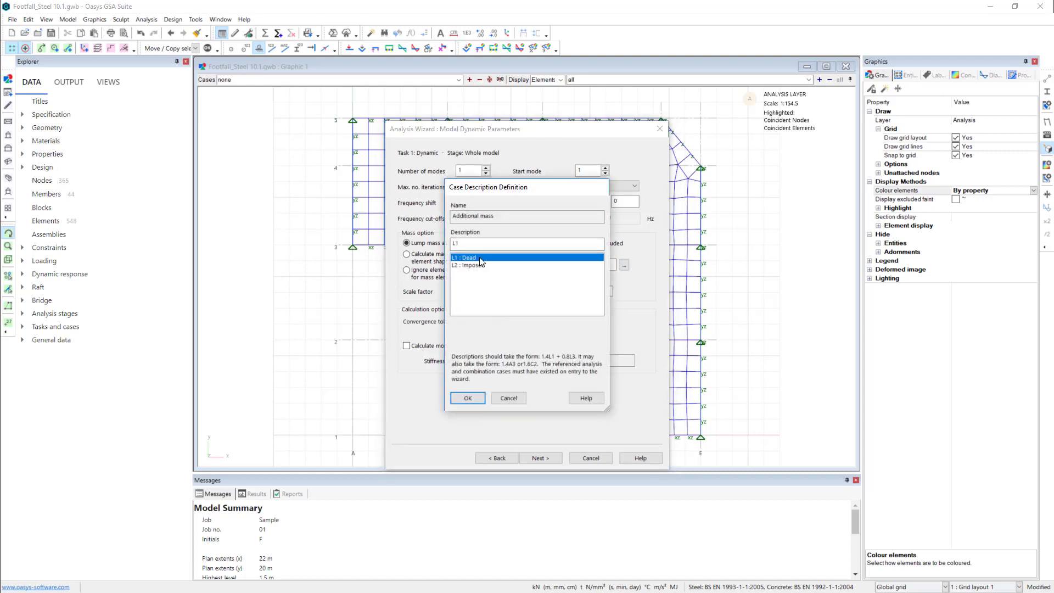
{"action": "double_click", "coordinate": [481, 263]}
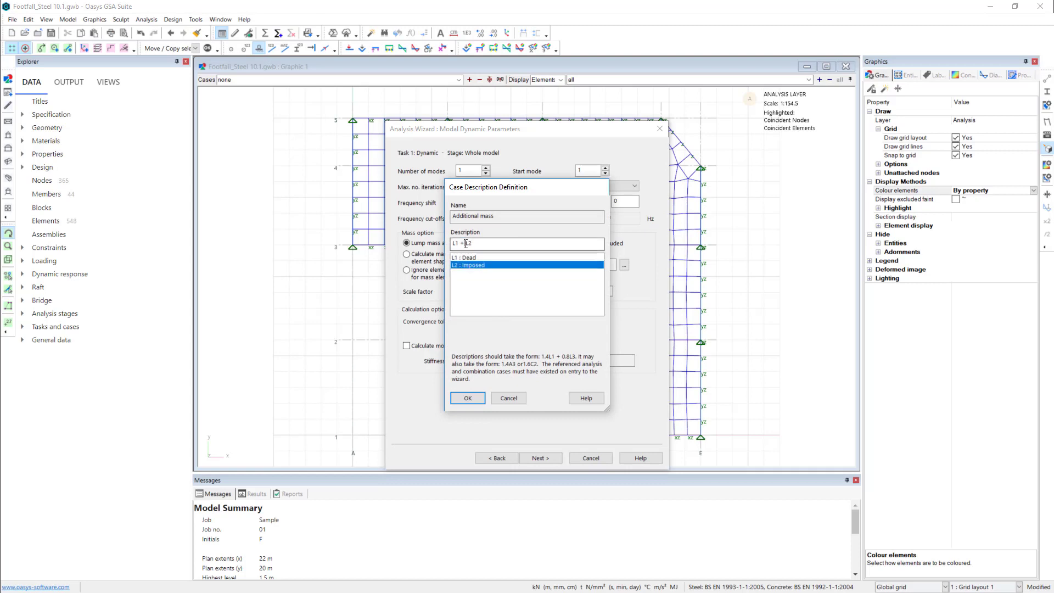
{"action": "left_click", "coordinate": [466, 243]}
{"action": "left_click", "coordinate": [468, 398]}
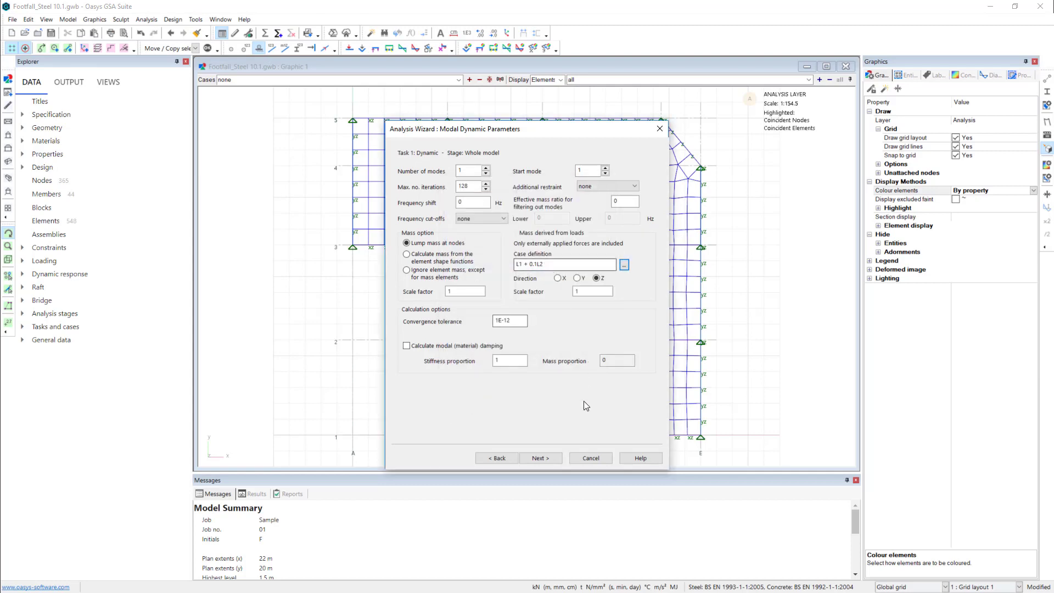
{"action": "left_click", "coordinate": [557, 461]}
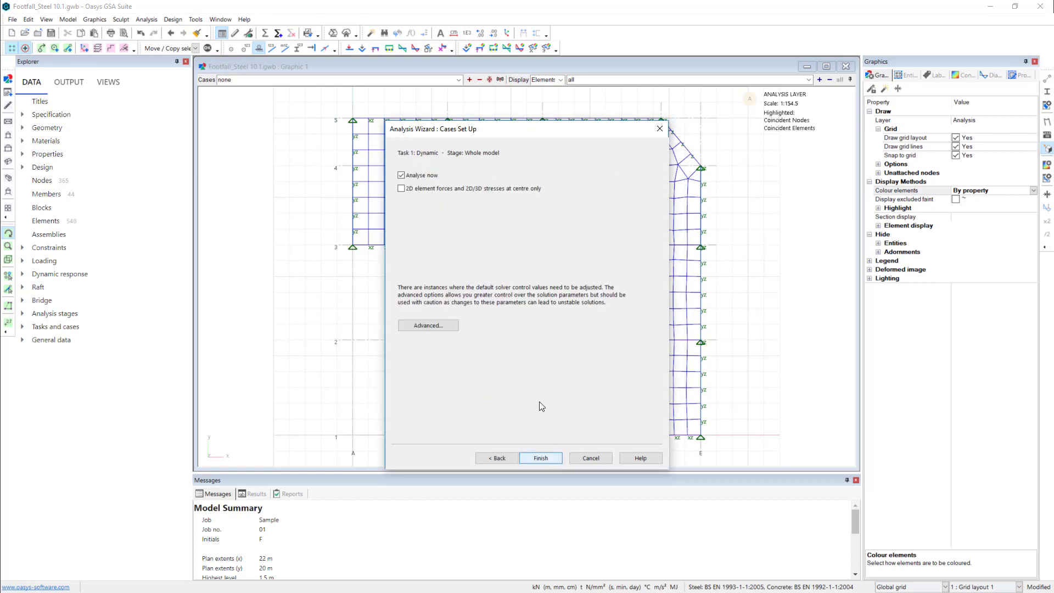
{"action": "left_click", "coordinate": [546, 459]}
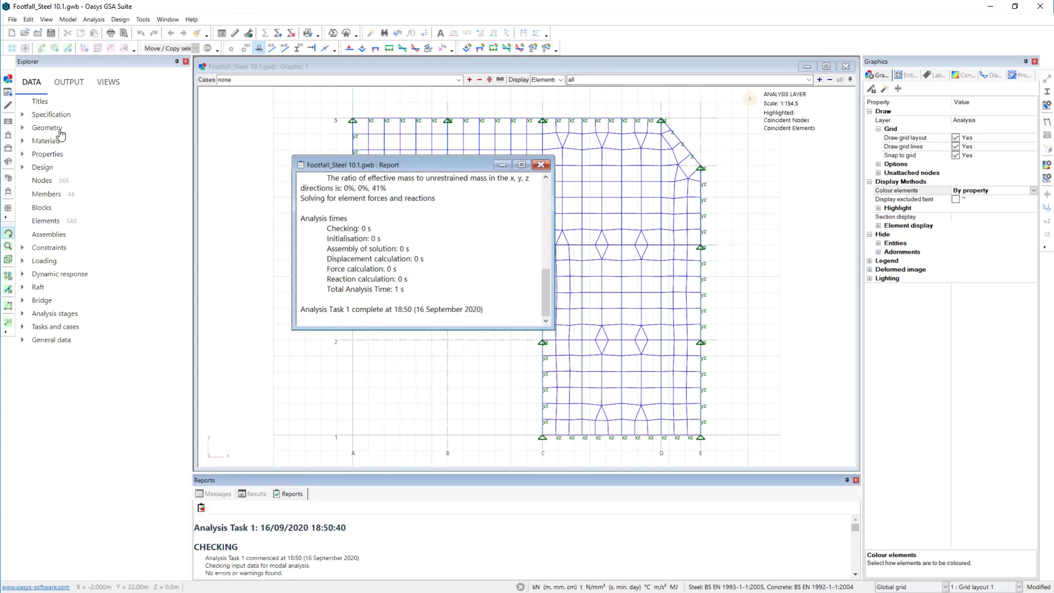
- Examine the modal frequency, modal mass and effective masses in the Dynamic Summary output, and close it
{"action": "left_click", "coordinate": [67, 84]}
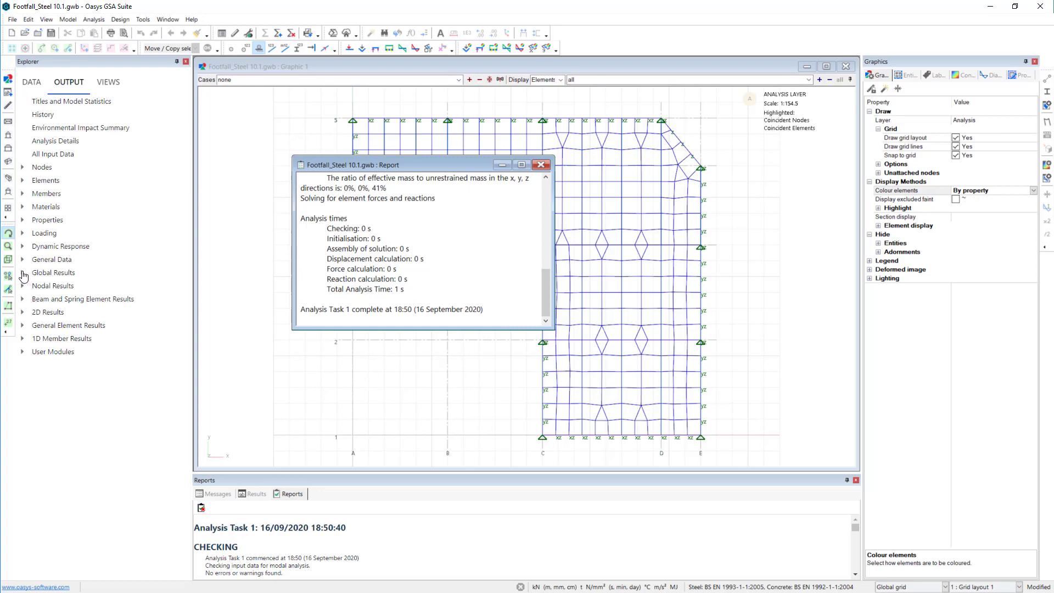
{"action": "left_click", "coordinate": [23, 273]}
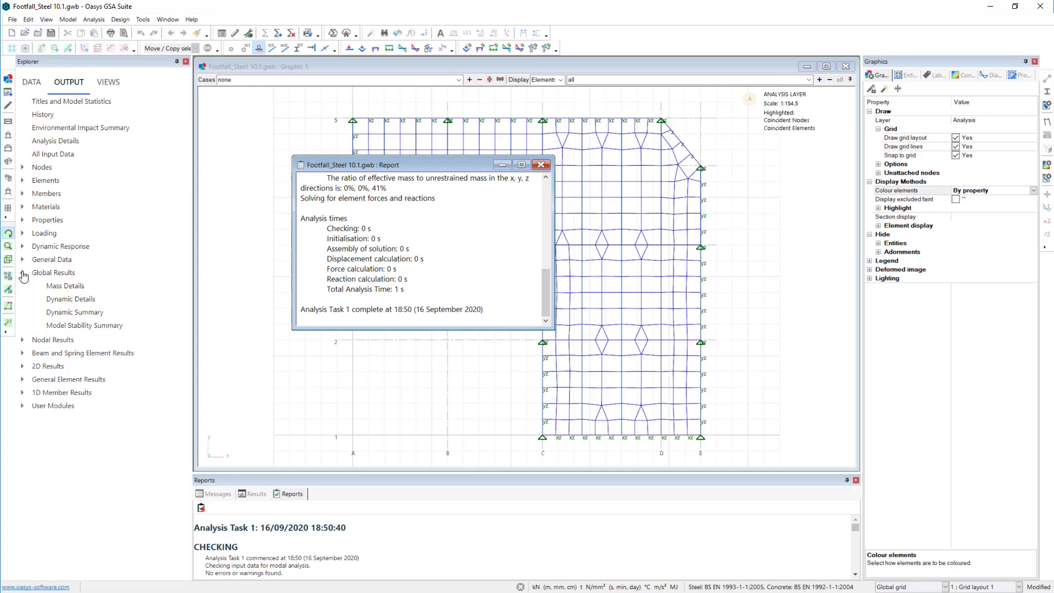
{"action": "double_click", "coordinate": [92, 312]}
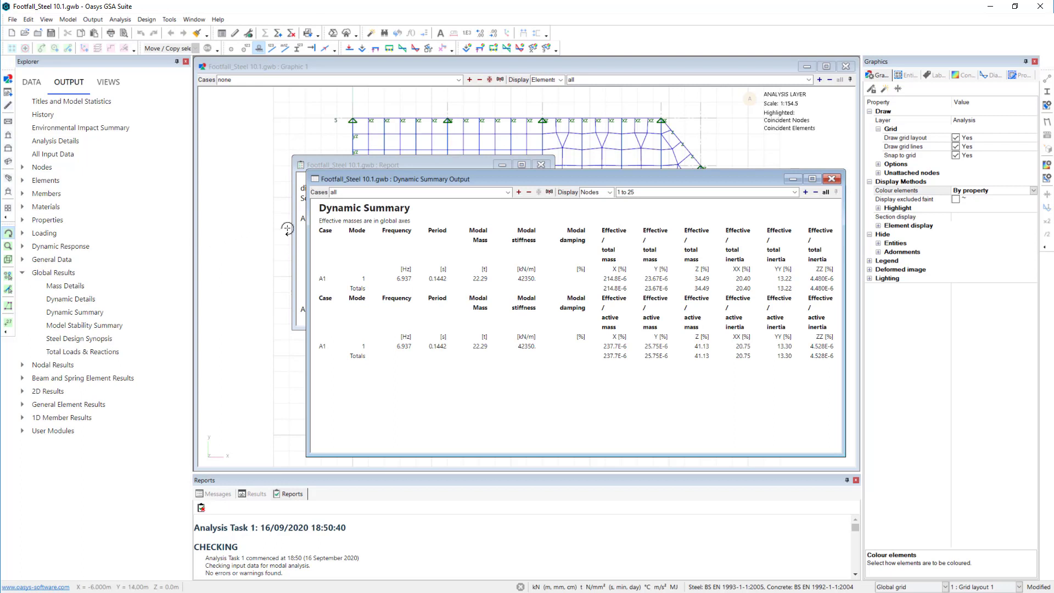
{"action": "left_click_drag", "start_coordinate": [307, 220], "coordinate": [227, 219]}
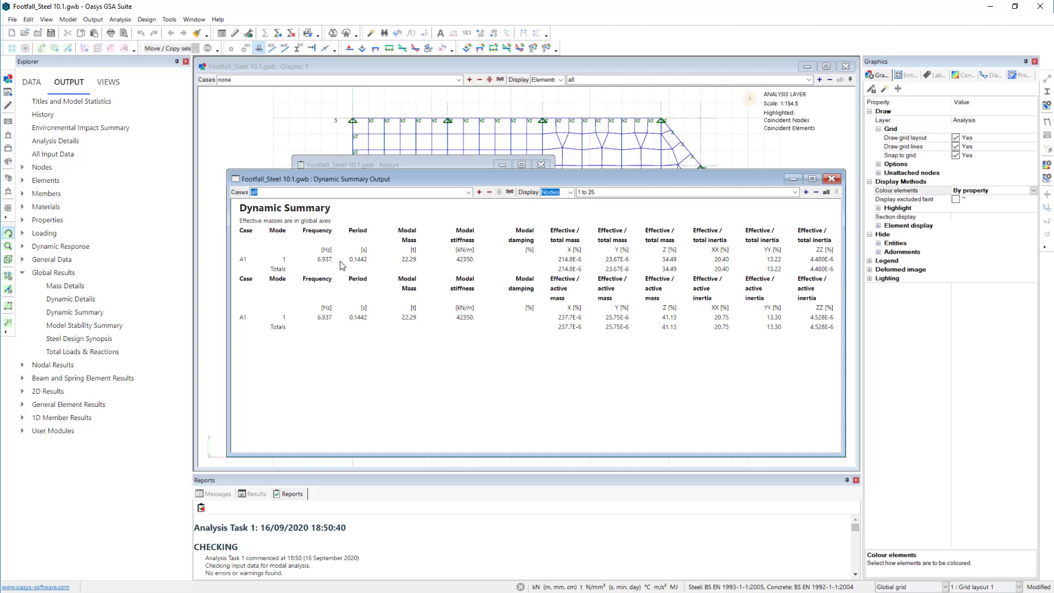
{"action": "left_click", "coordinate": [832, 179]}
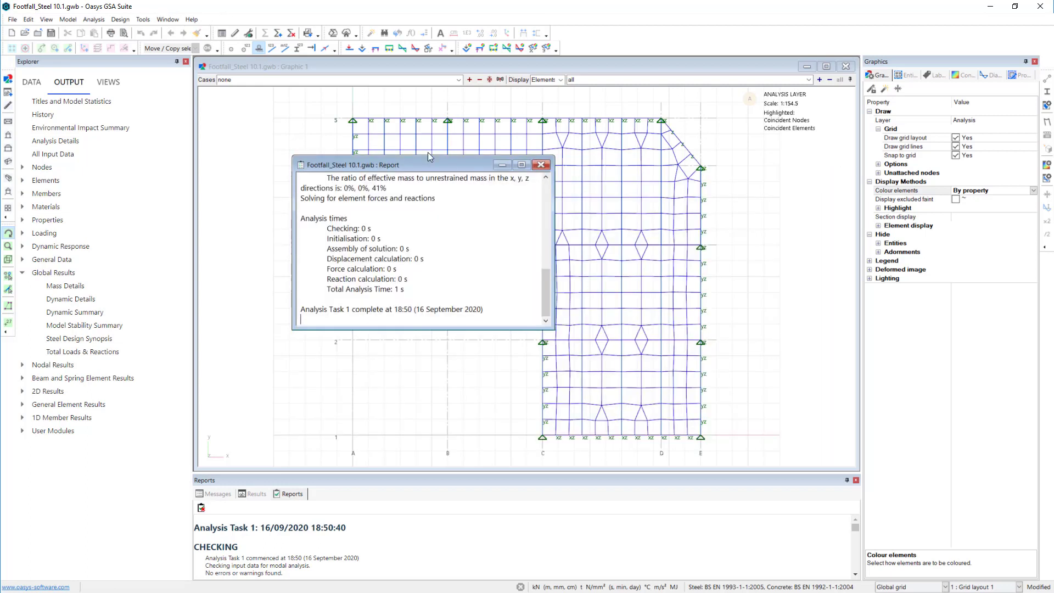
- Erase the analysis results and open the list of analysis tasks
{"action": "left_click", "coordinate": [292, 34]}
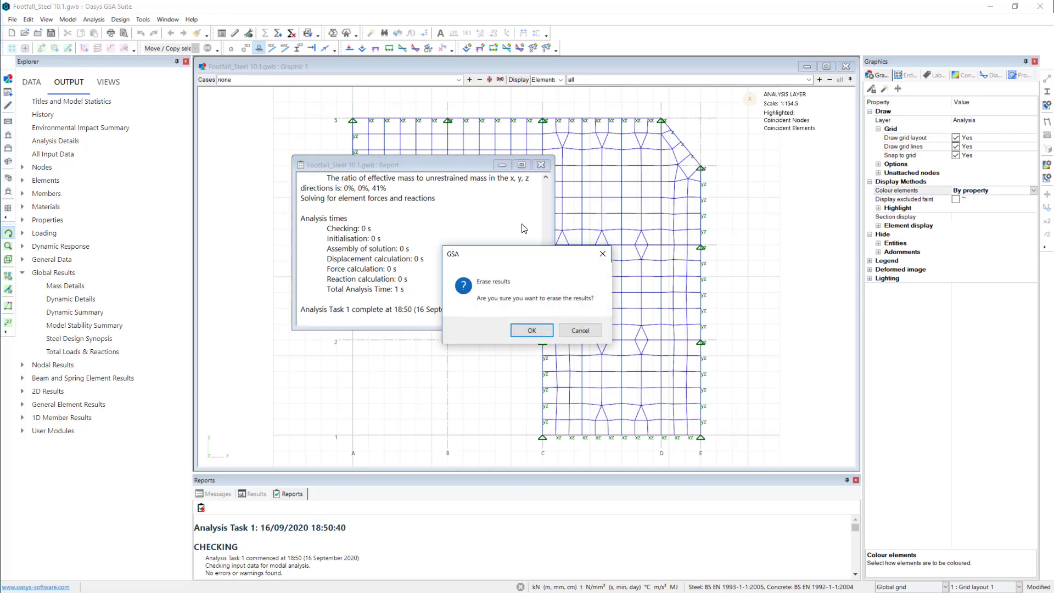
{"action": "left_click", "coordinate": [545, 332]}
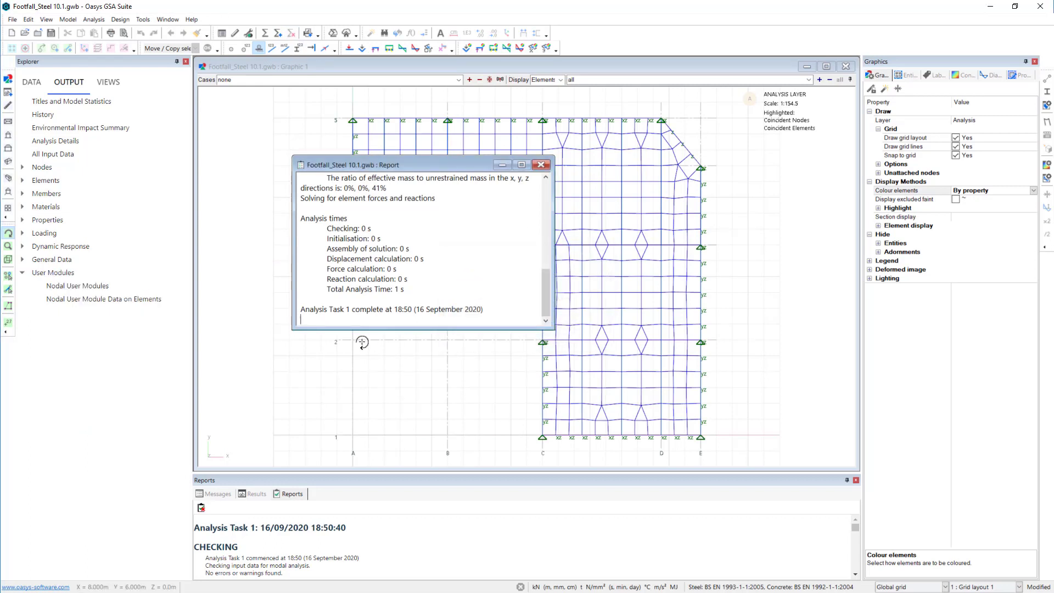
{"action": "left_click", "coordinate": [36, 84]}
{"action": "left_click", "coordinate": [22, 327]}
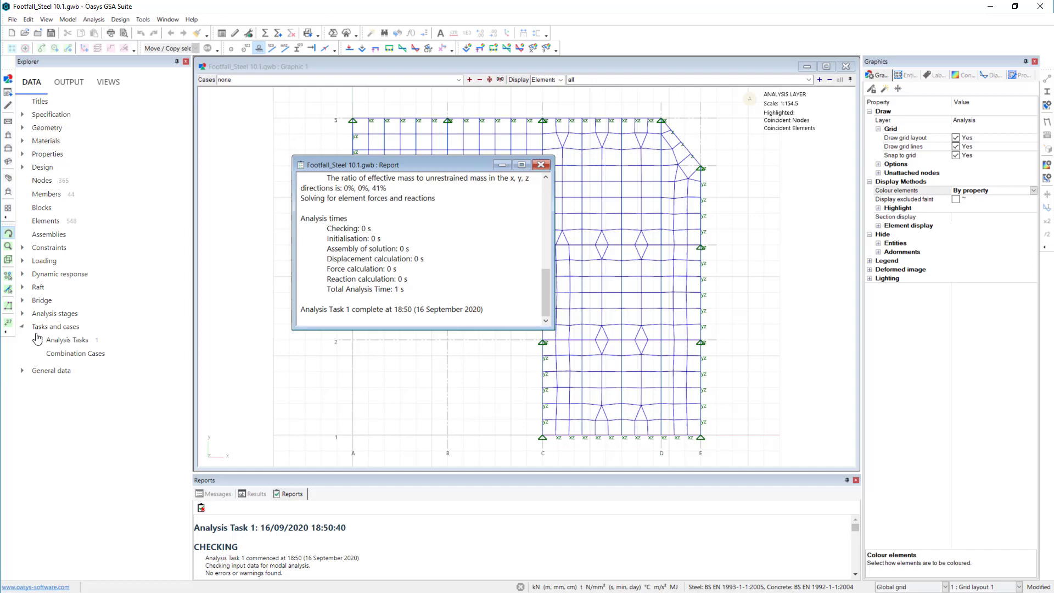
{"action": "double_click", "coordinate": [76, 342]}
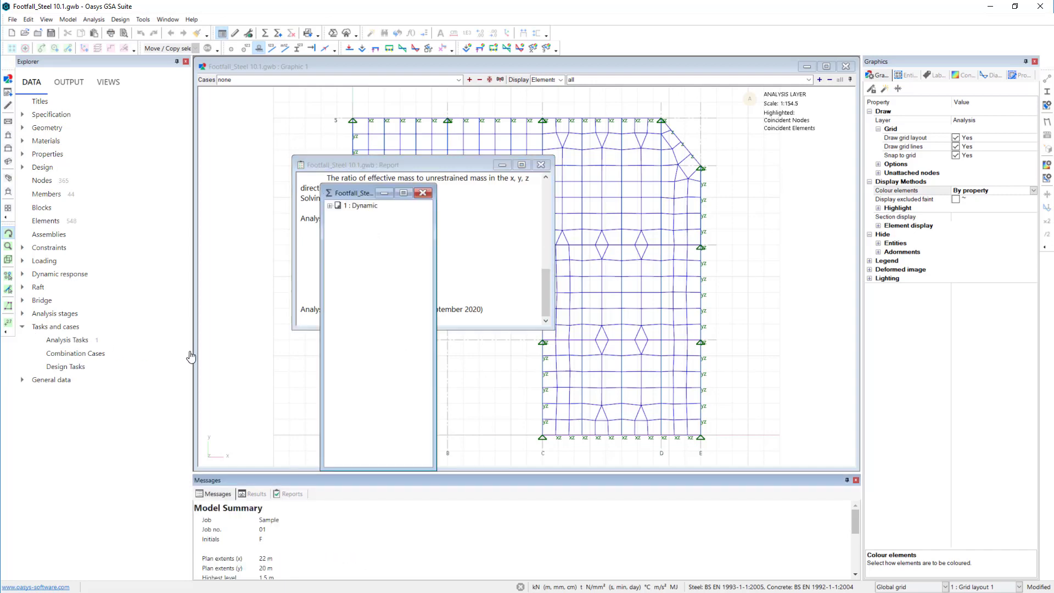
- Set the Dynamic task to 10 modes with an upper frequency cut-off of 15 Hz and rerun the analysis
{"action": "double_click", "coordinate": [359, 205]}
{"action": "left_click", "coordinate": [538, 458]}
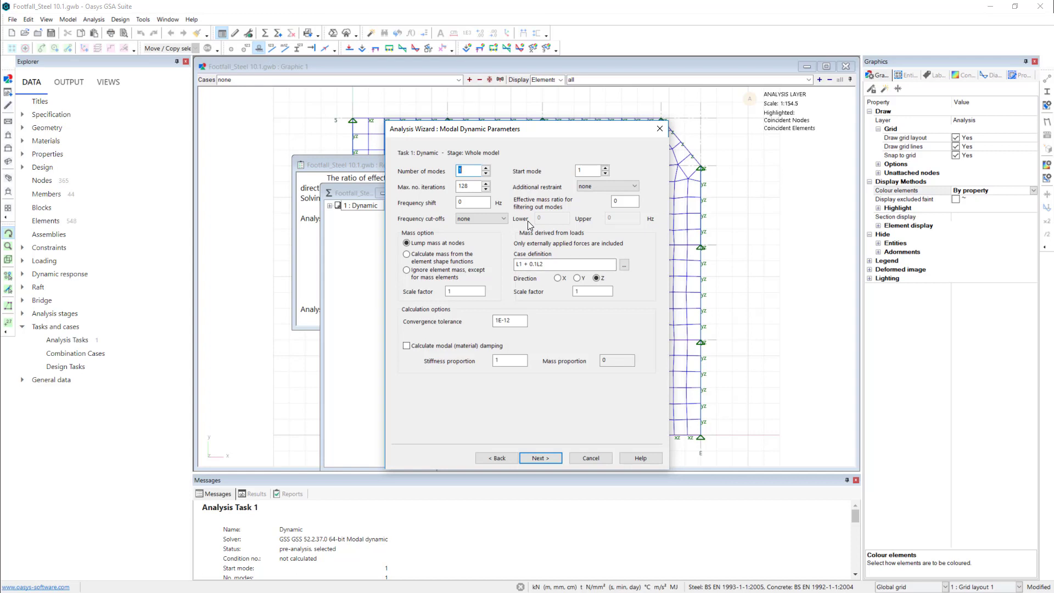
{"action": "type", "text": "10"}
{"action": "left_click", "coordinate": [506, 218]}
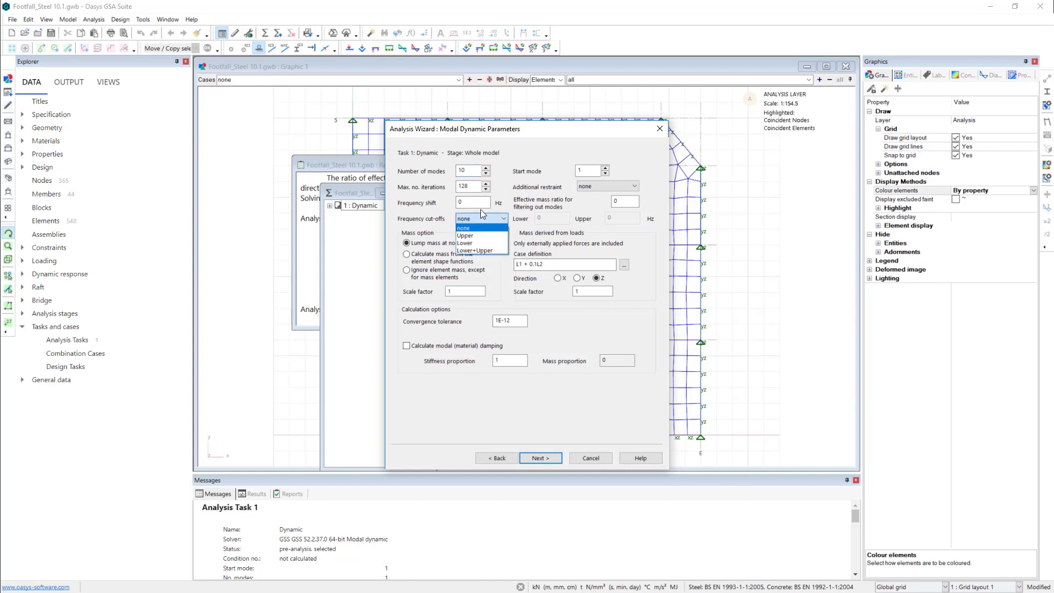
{"action": "left_click", "coordinate": [477, 241]}
{"action": "left_click", "coordinate": [630, 219]}
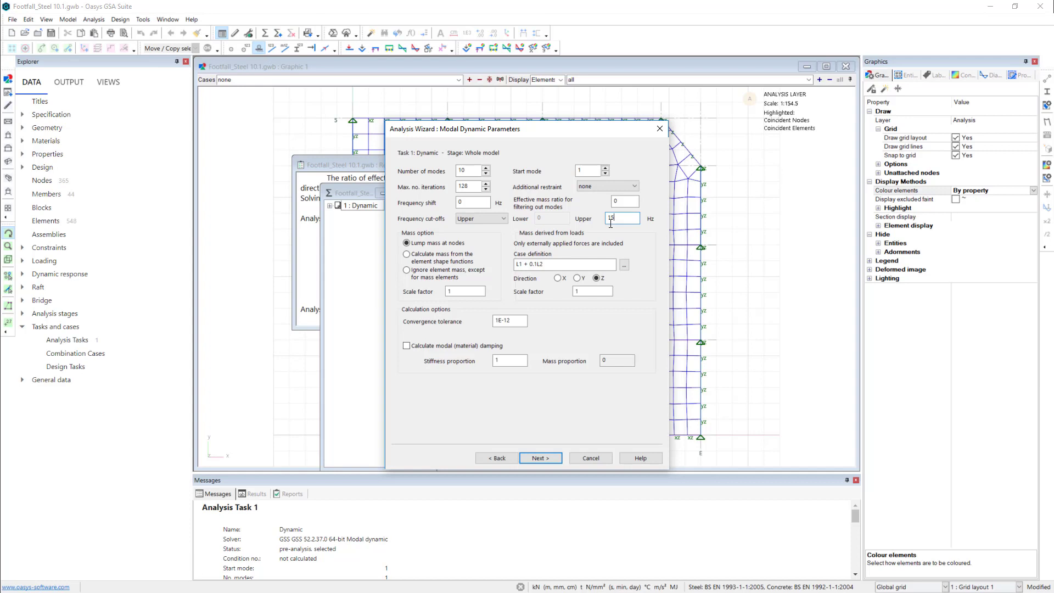
{"action": "left_click", "coordinate": [545, 459]}
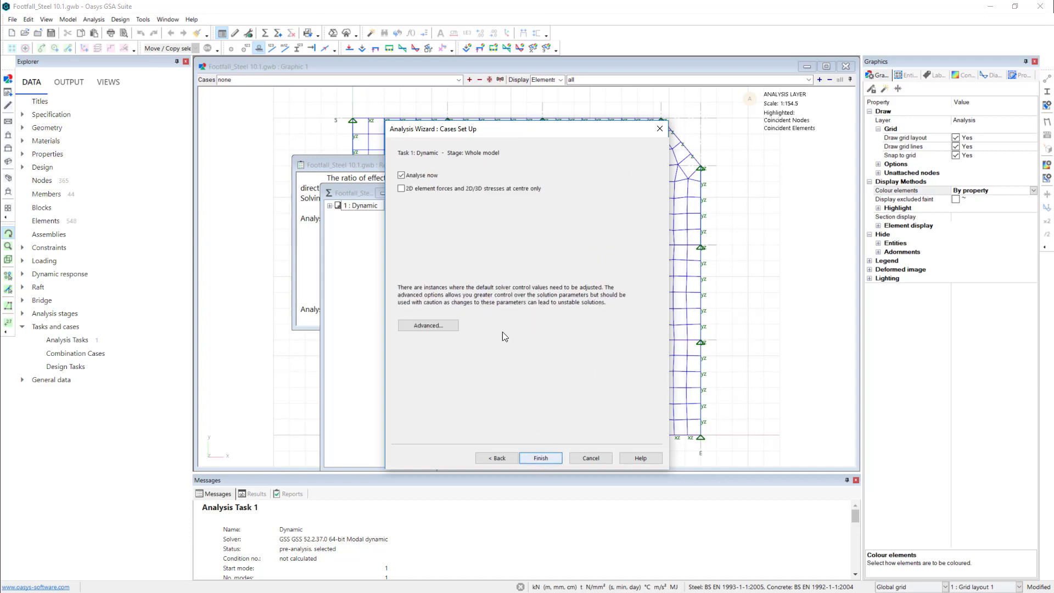
{"action": "left_click", "coordinate": [552, 457]}
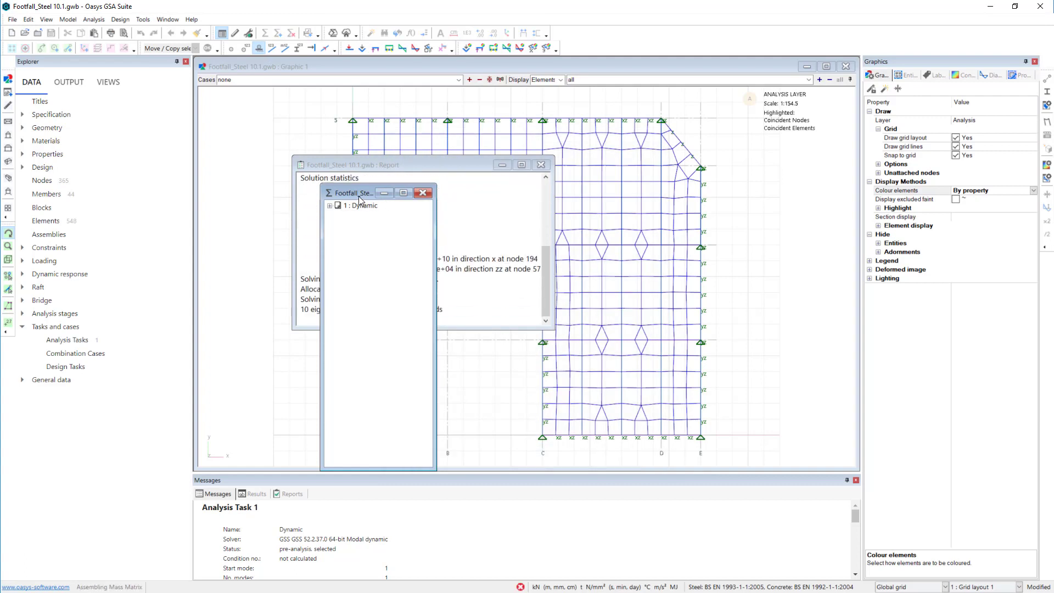
- Move the analysis task and report windows apart and expand the Dynamic task to list its modal cases
{"action": "left_click_drag", "start_coordinate": [339, 192], "coordinate": [233, 159]}
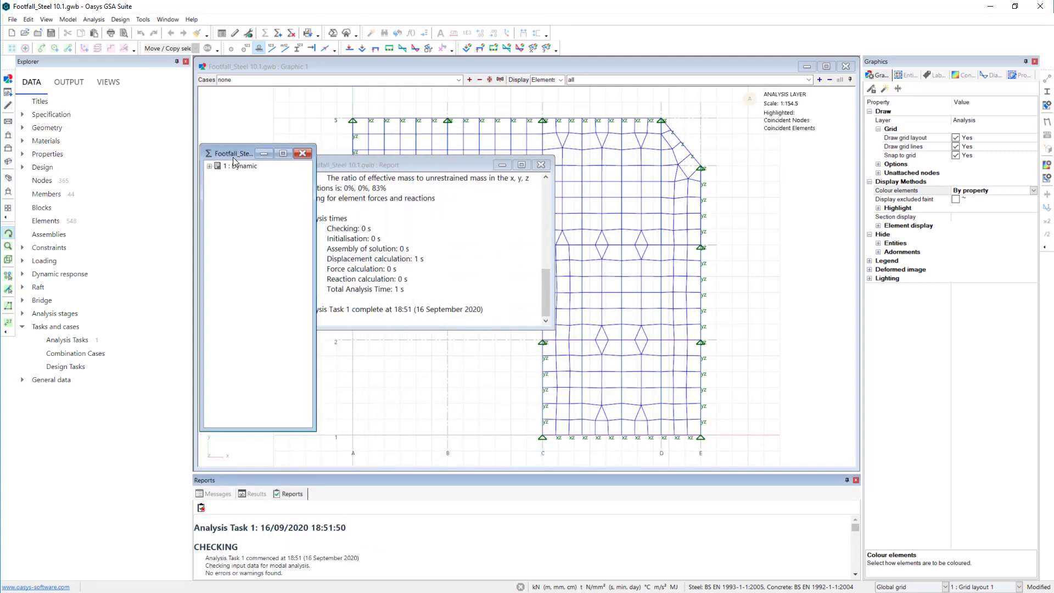
{"action": "left_click_drag", "start_coordinate": [490, 163], "coordinate": [600, 158]}
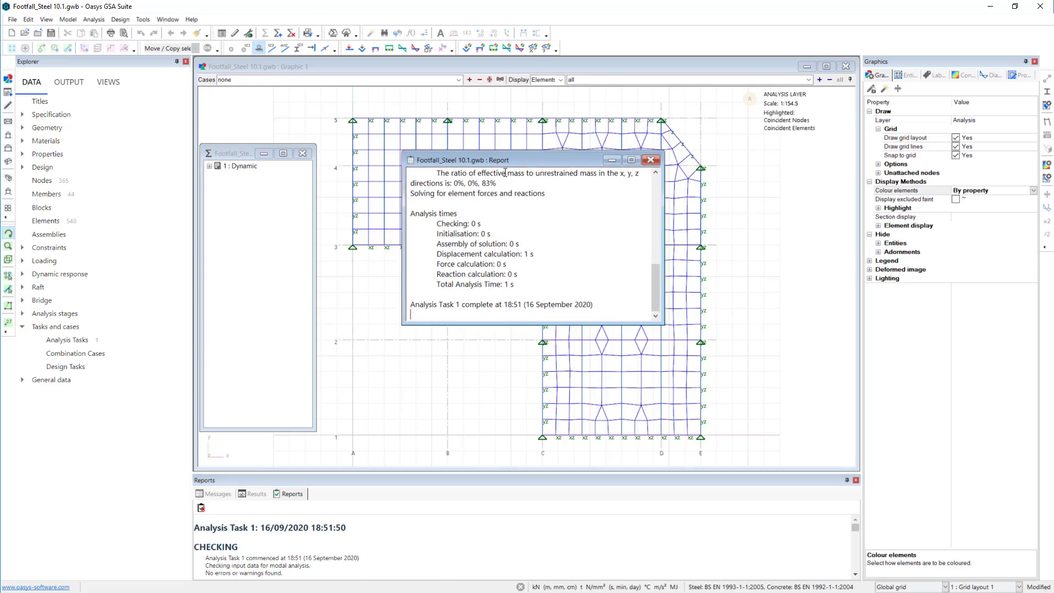
{"action": "left_click", "coordinate": [210, 166]}
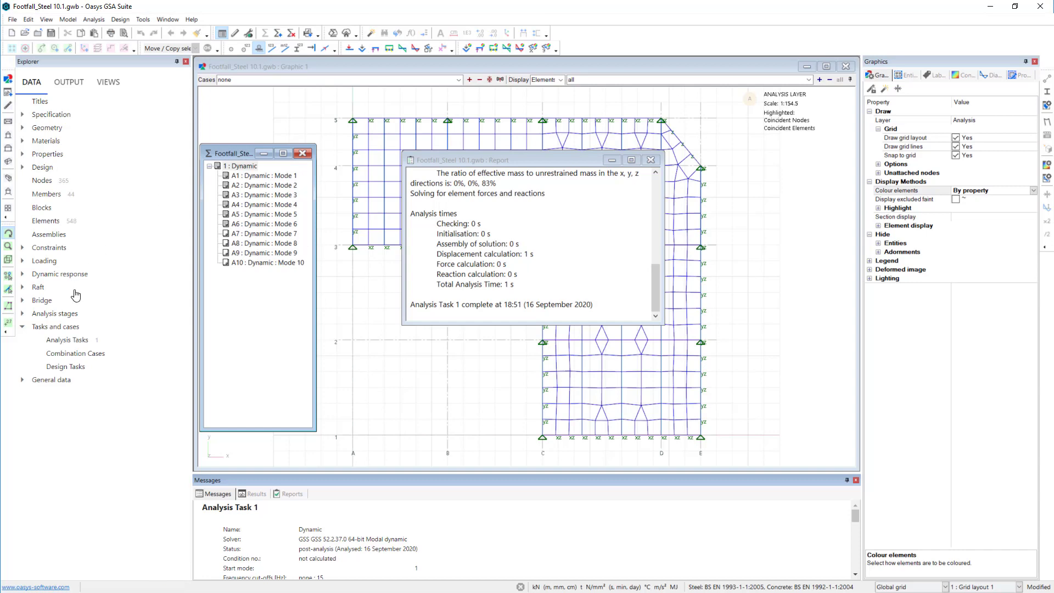
- Examine the frequencies and effective masses of the modes in the Dynamic Summary output, then close the output, task and report windows
{"action": "left_click", "coordinate": [68, 82]}
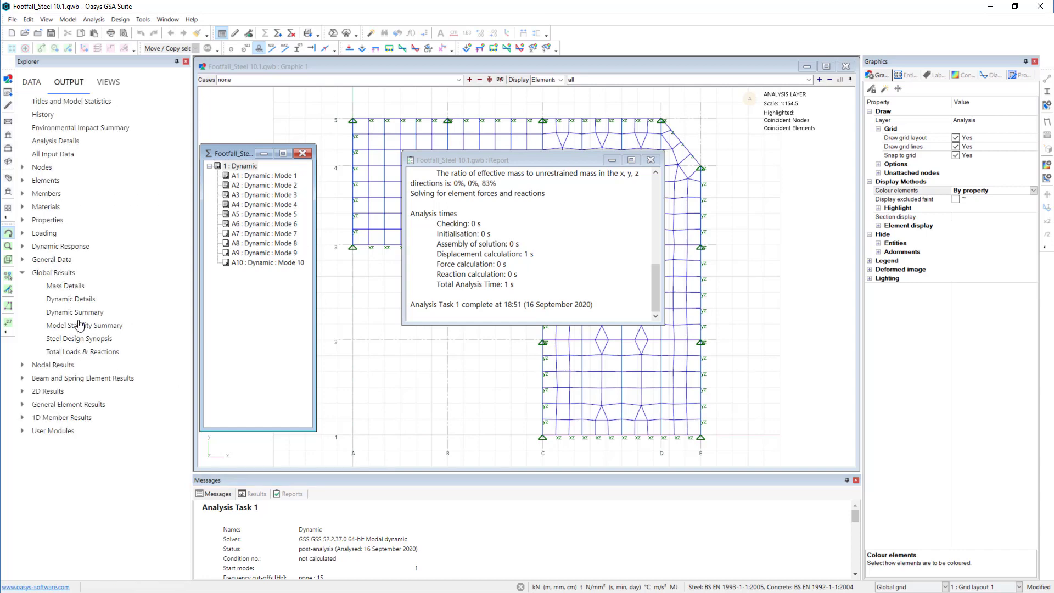
{"action": "double_click", "coordinate": [82, 312]}
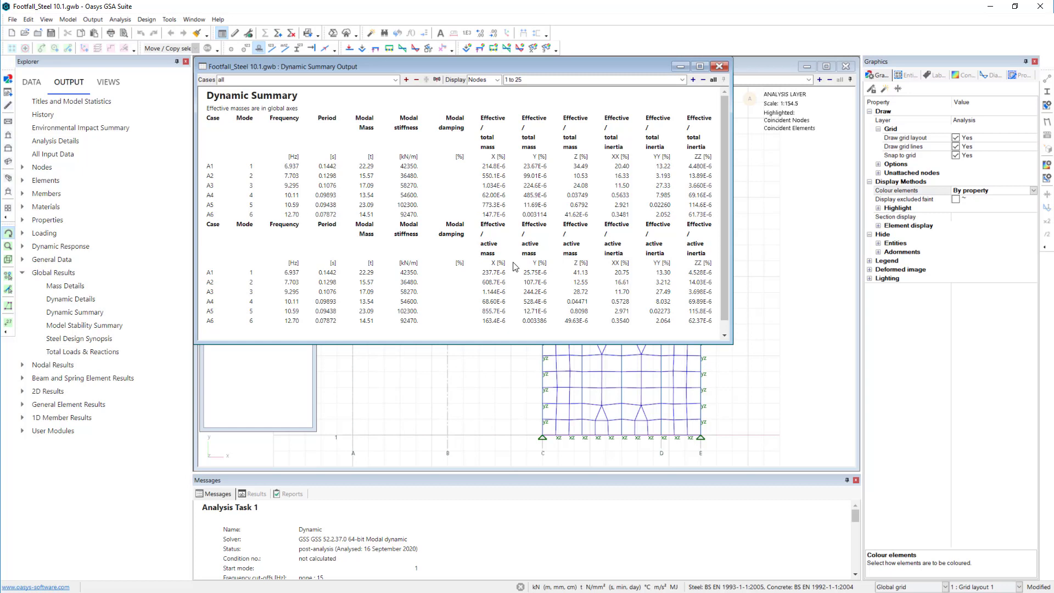
{"action": "left_click_drag", "start_coordinate": [731, 344], "coordinate": [838, 339]}
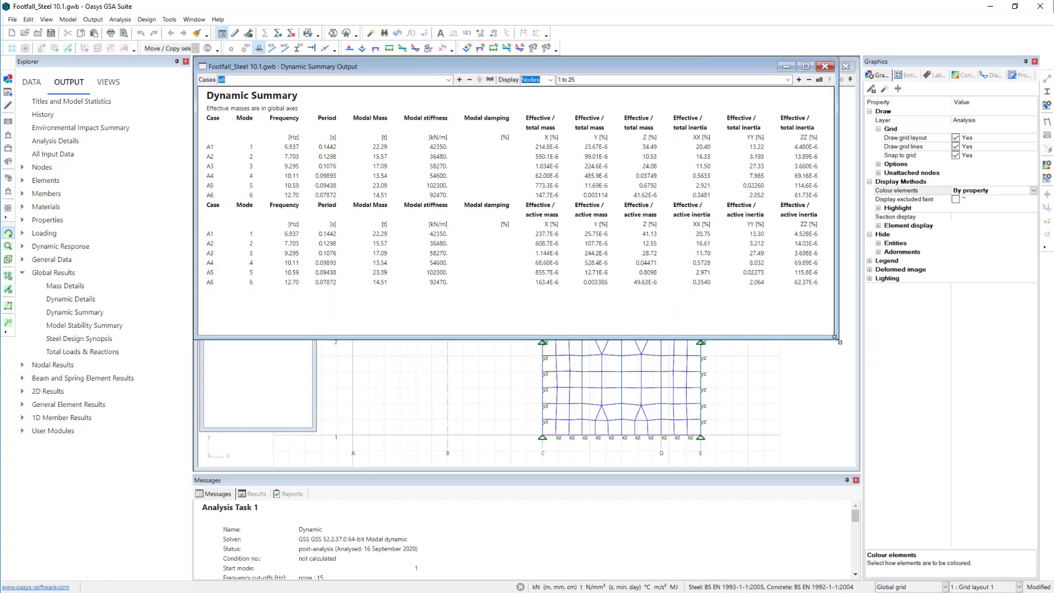
{"action": "left_click", "coordinate": [826, 67]}
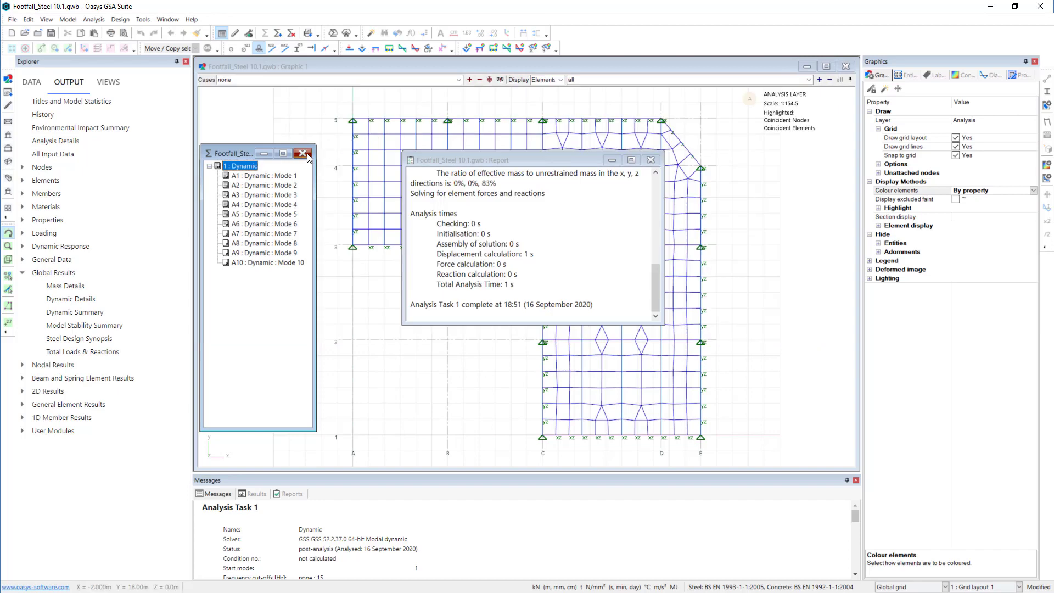
{"action": "left_click", "coordinate": [656, 161]}
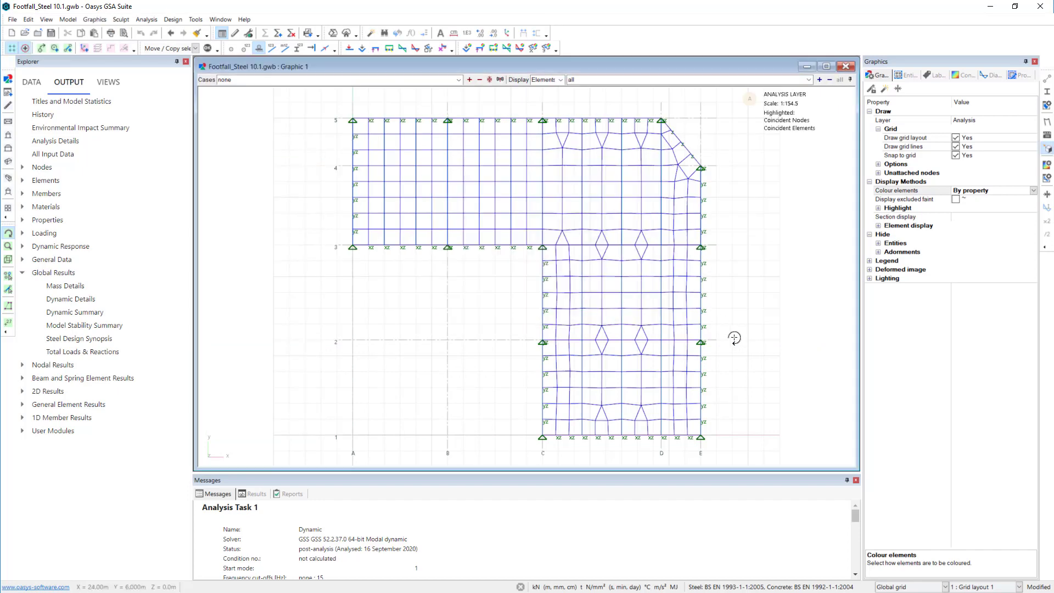
- Display case A1 Dynamic Mode 1 on the floor model in a 3D view with its deformed shape
{"action": "left_click_drag", "start_coordinate": [733, 336], "coordinate": [693, 265]}
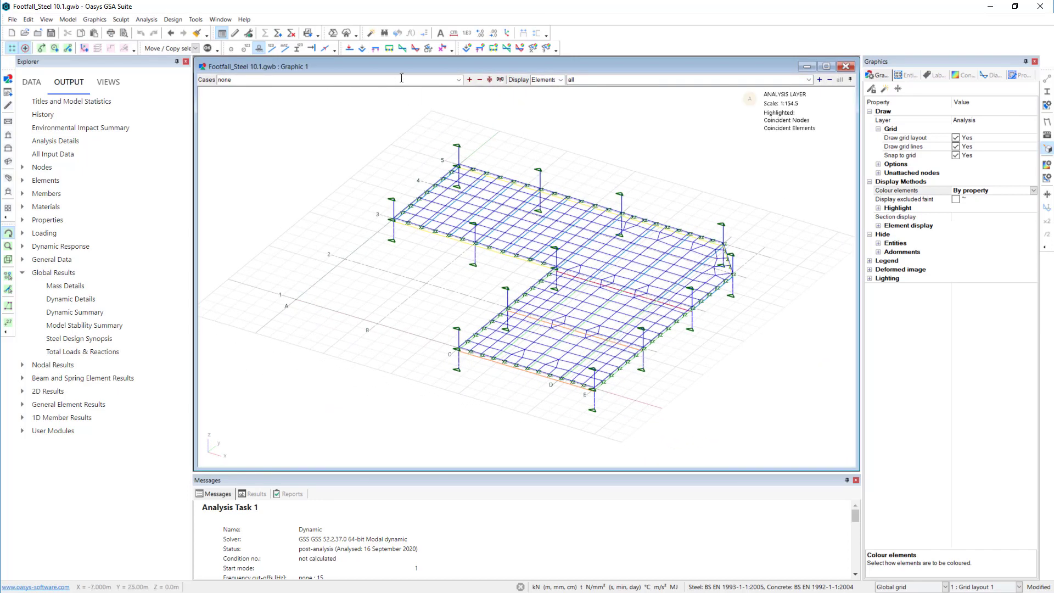
{"action": "left_click", "coordinate": [458, 80]}
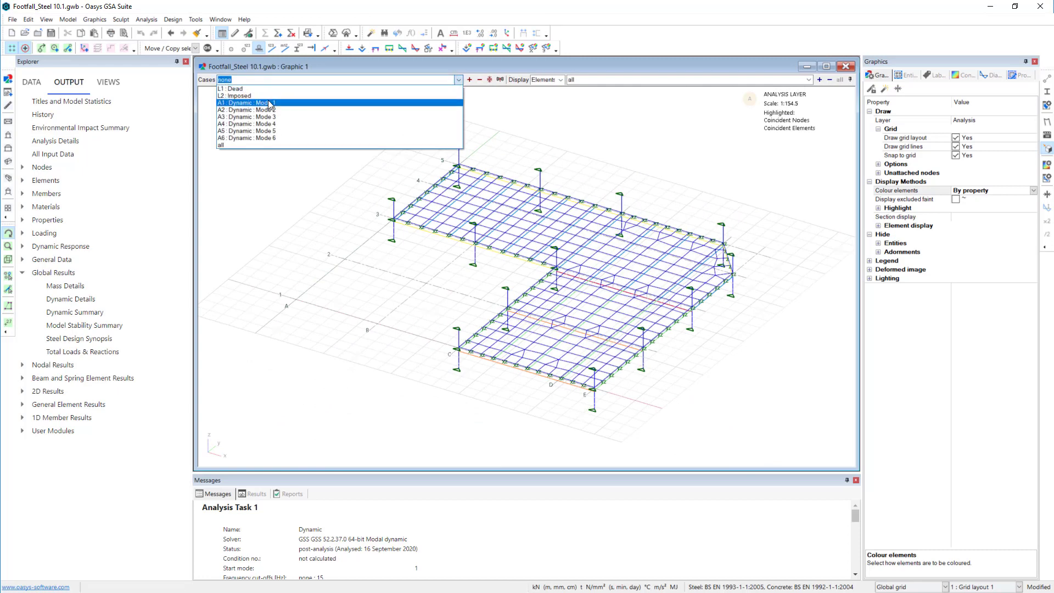
{"action": "left_click", "coordinate": [263, 94]}
{"action": "left_click", "coordinate": [1047, 121]}
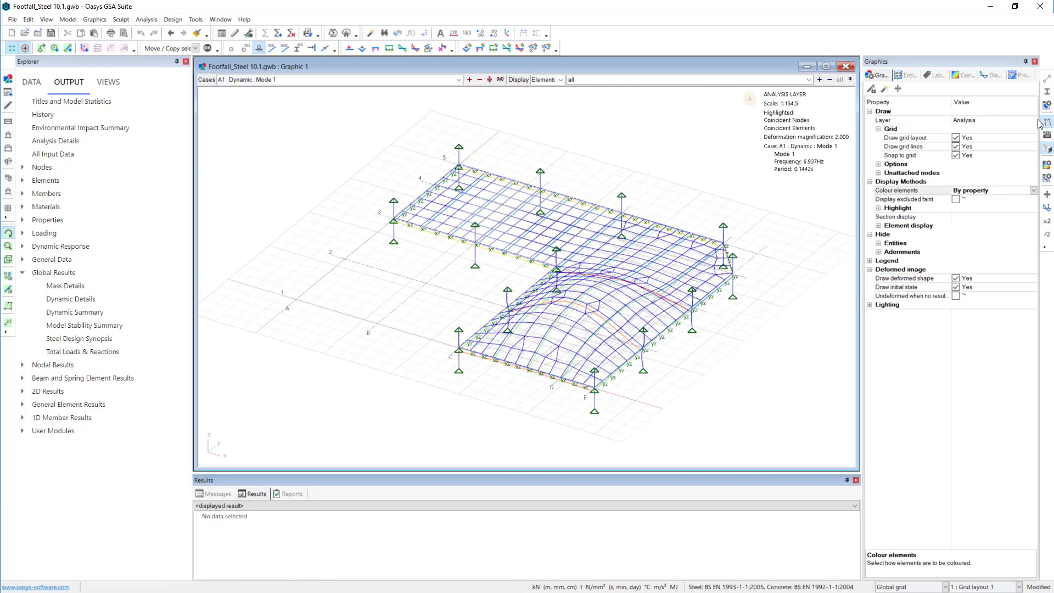
- Contour the 2D elements by resolved translation |U| from the 2D displacement results
{"action": "left_click", "coordinate": [962, 75]}
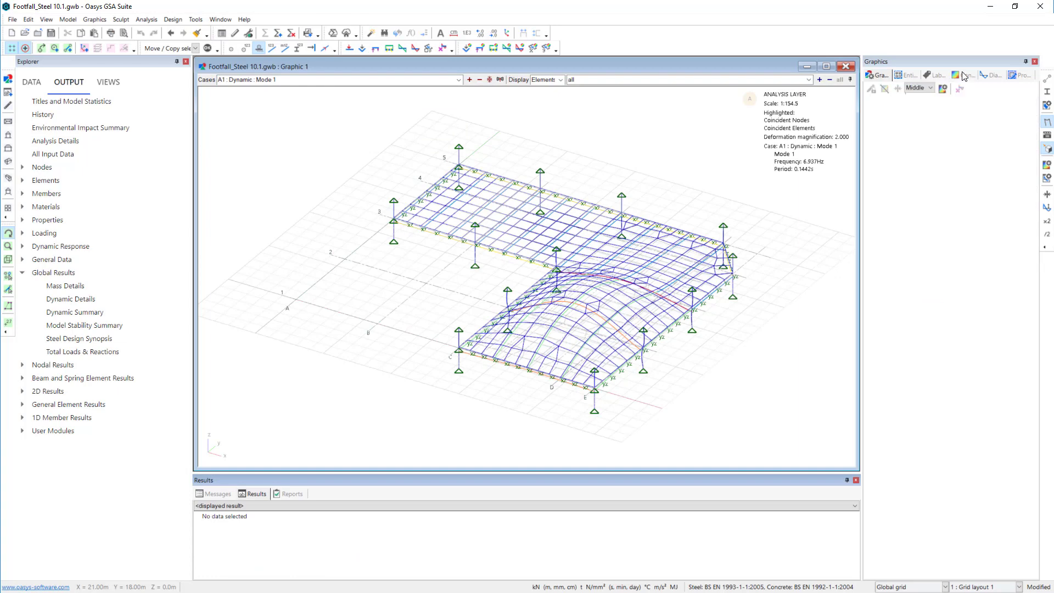
{"action": "left_click", "coordinate": [895, 159]}
{"action": "left_click", "coordinate": [869, 179]}
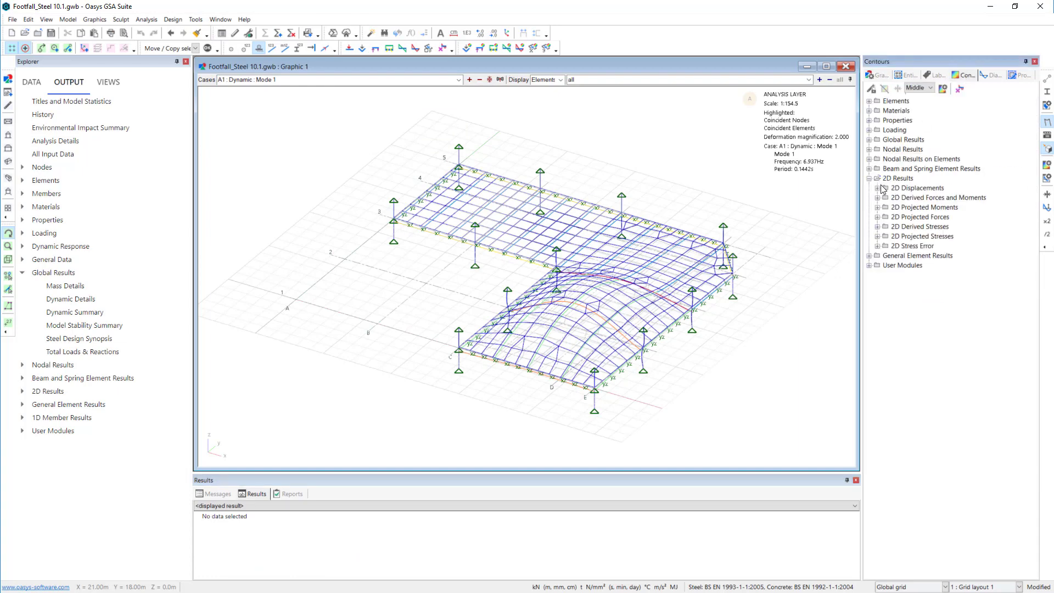
{"action": "left_click", "coordinate": [877, 188]}
{"action": "left_click", "coordinate": [940, 227]}
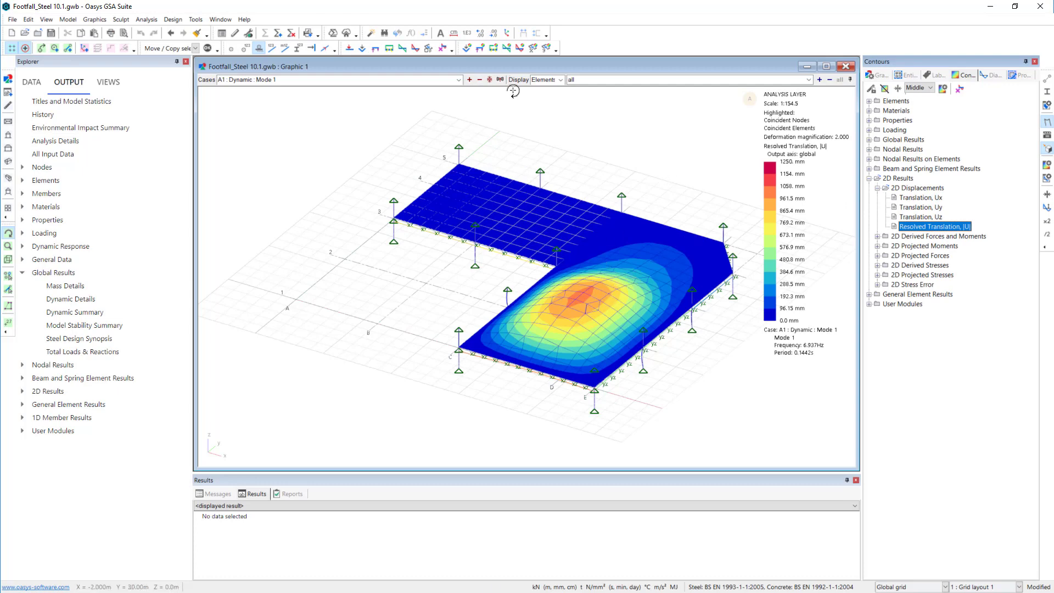
- Step through the dynamic cases from Mode 2 to Mode 6 to examine each mode's translation contours
{"action": "left_click", "coordinate": [469, 80]}
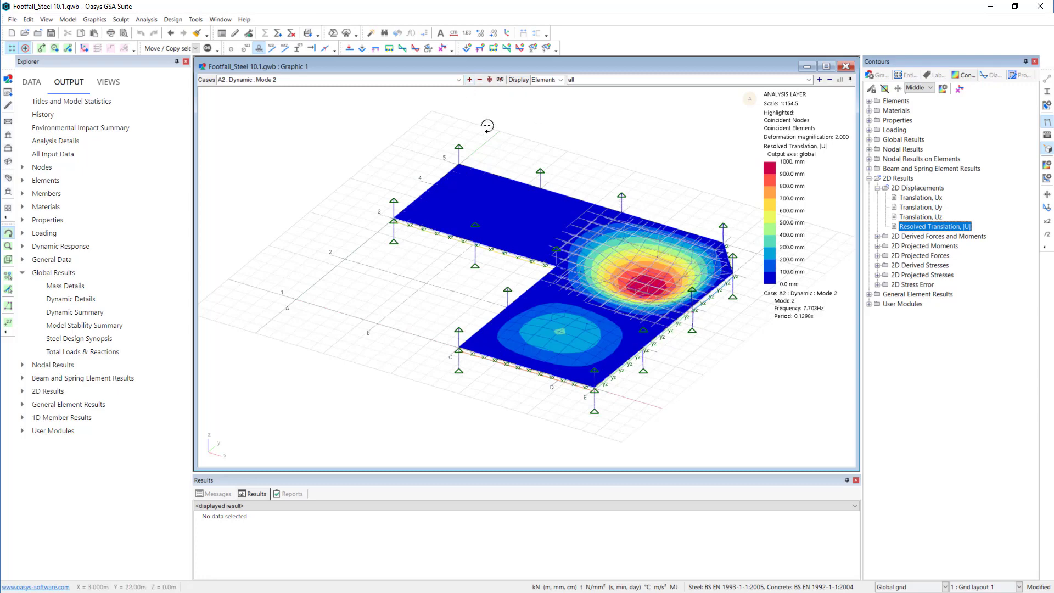
{"action": "left_click", "coordinate": [470, 80]}
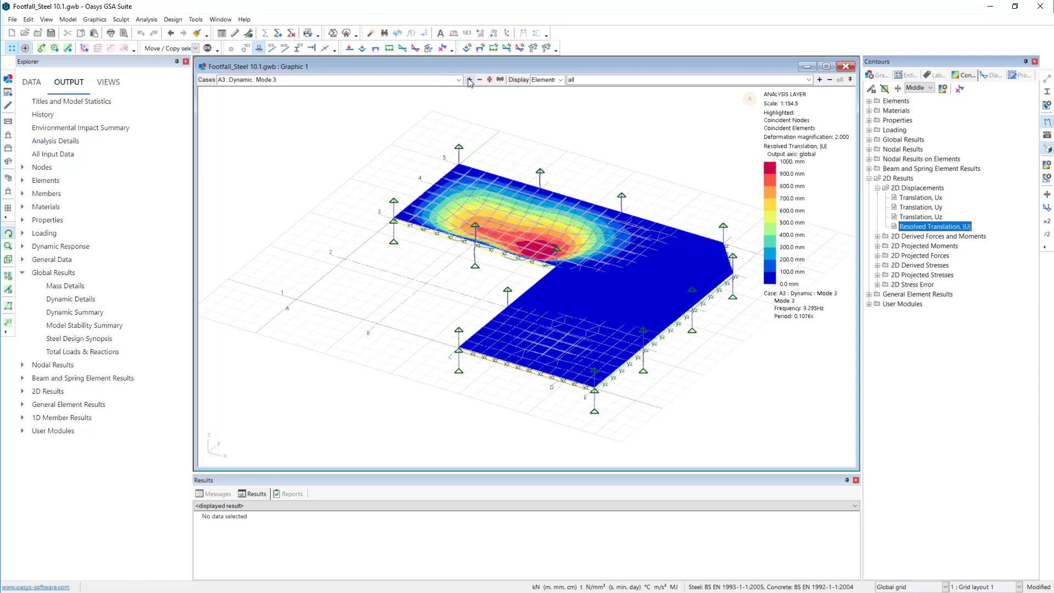
{"action": "left_click", "coordinate": [469, 80]}
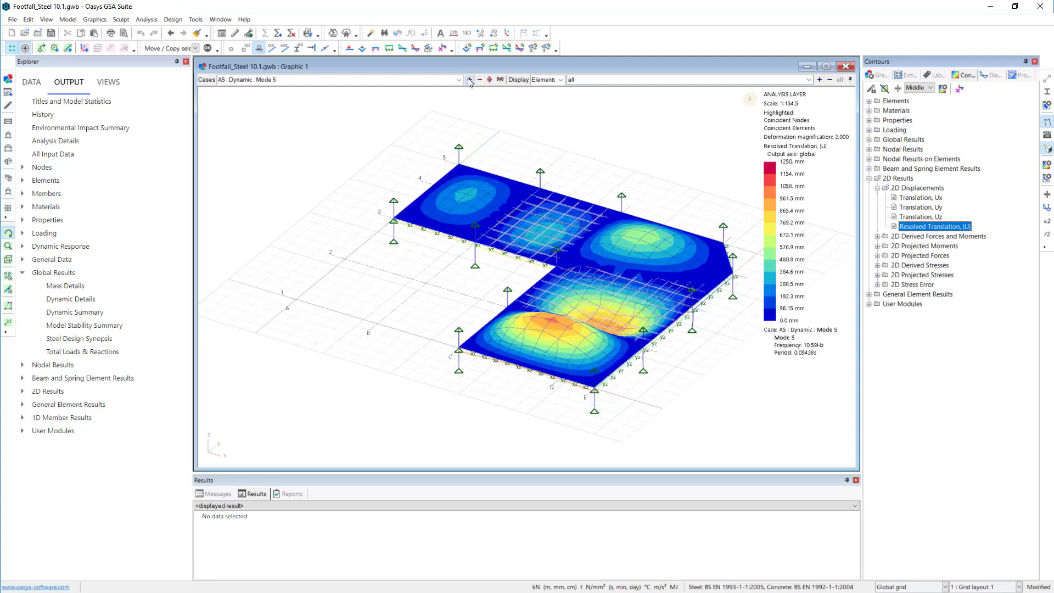
{"action": "left_click", "coordinate": [470, 80]}
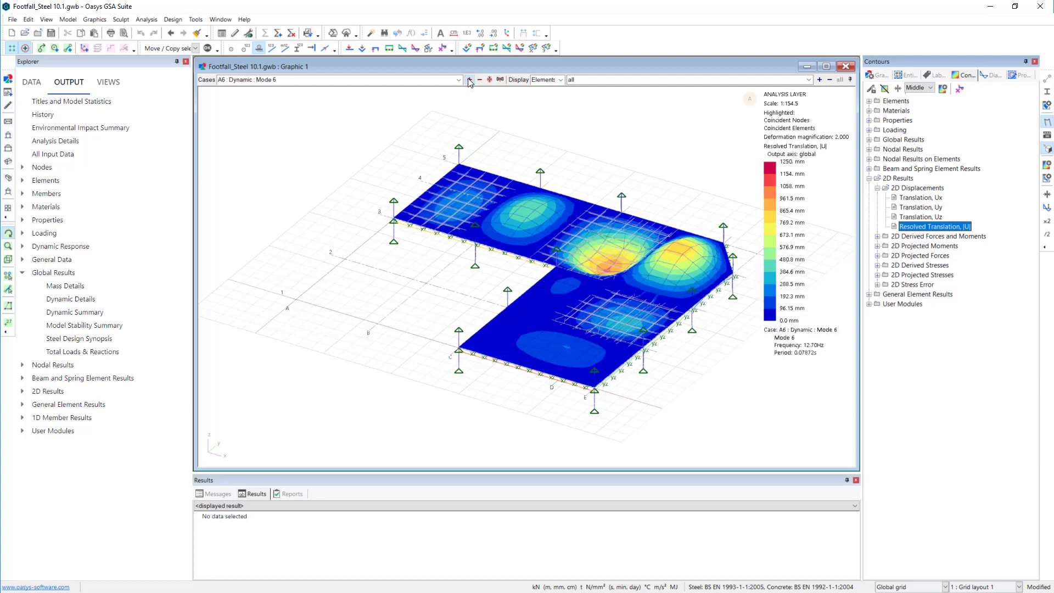
{"action": "left_click", "coordinate": [470, 81]}
- Create a combination case named "Modal env" that envelopes dynamic cases A1 to A6
{"action": "left_click", "coordinate": [33, 82]}
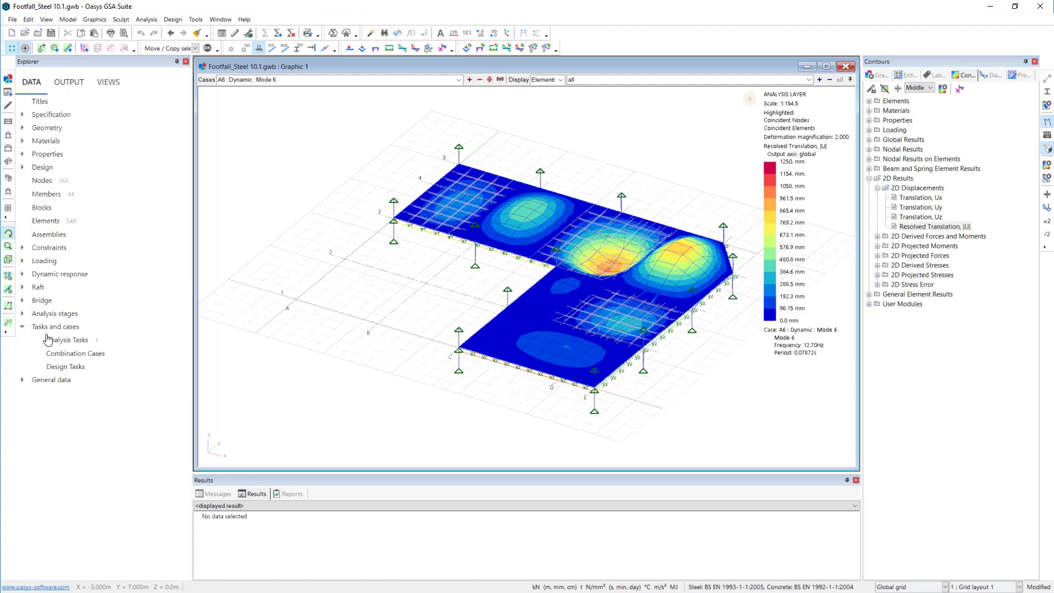
{"action": "double_click", "coordinate": [81, 355]}
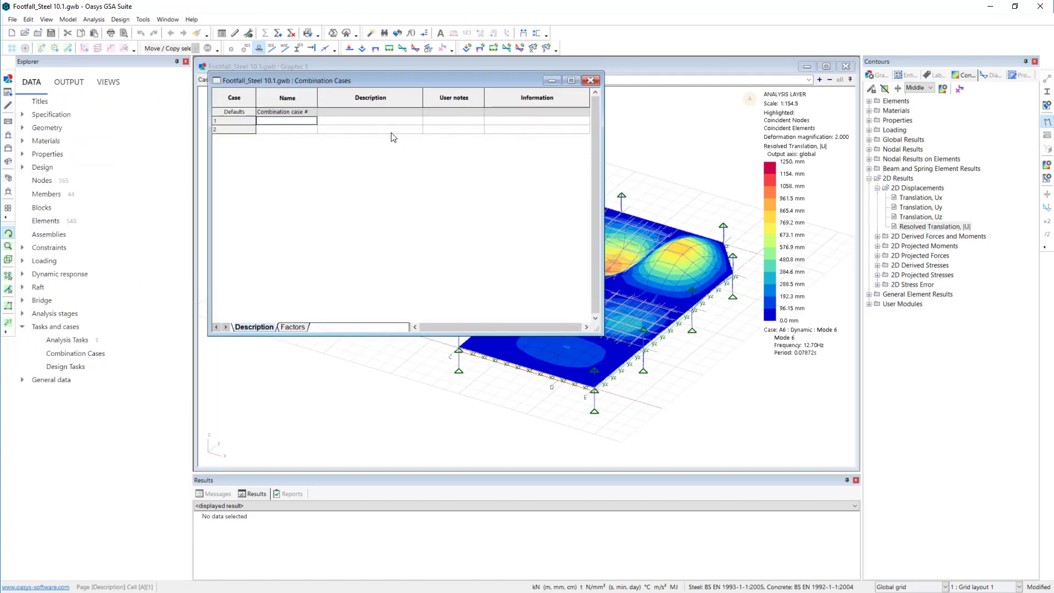
{"action": "double_click", "coordinate": [293, 122]}
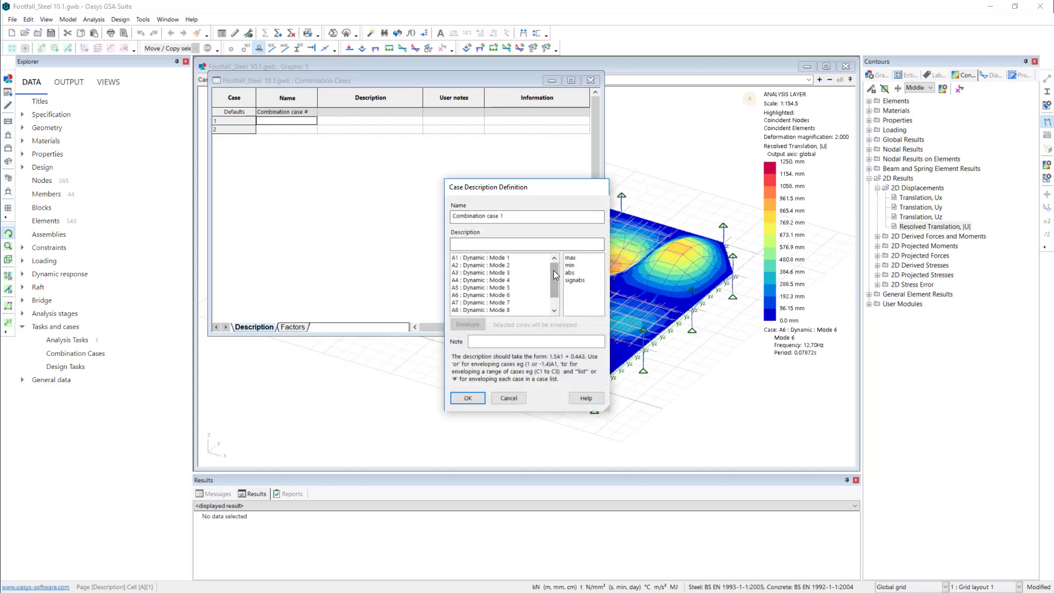
{"action": "left_click_drag", "start_coordinate": [513, 258], "coordinate": [521, 285]}
{"action": "left_click", "coordinate": [468, 324]}
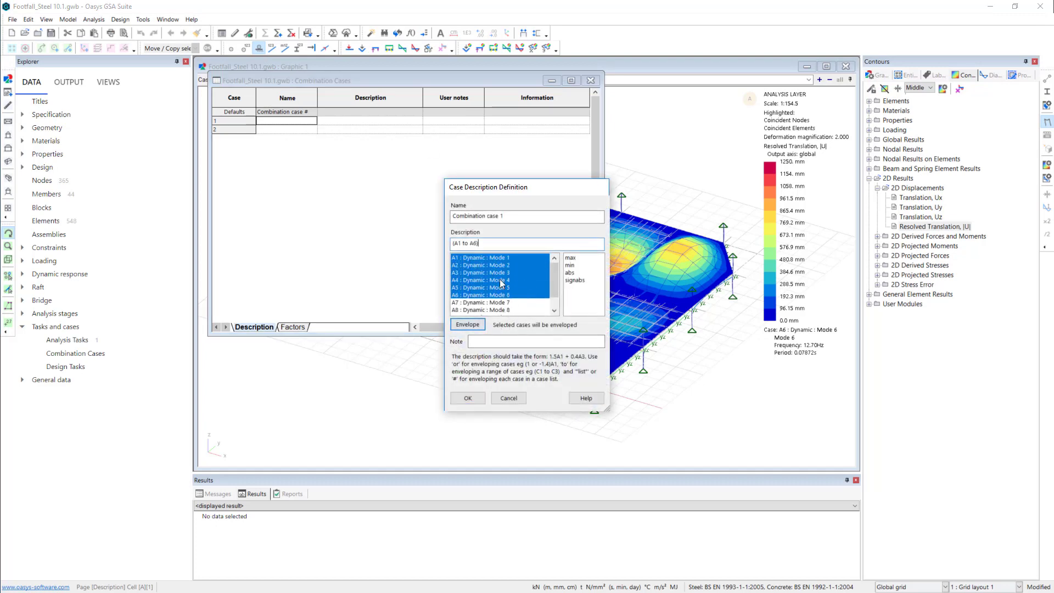
{"action": "left_click_drag", "start_coordinate": [500, 218], "coordinate": [447, 217]}
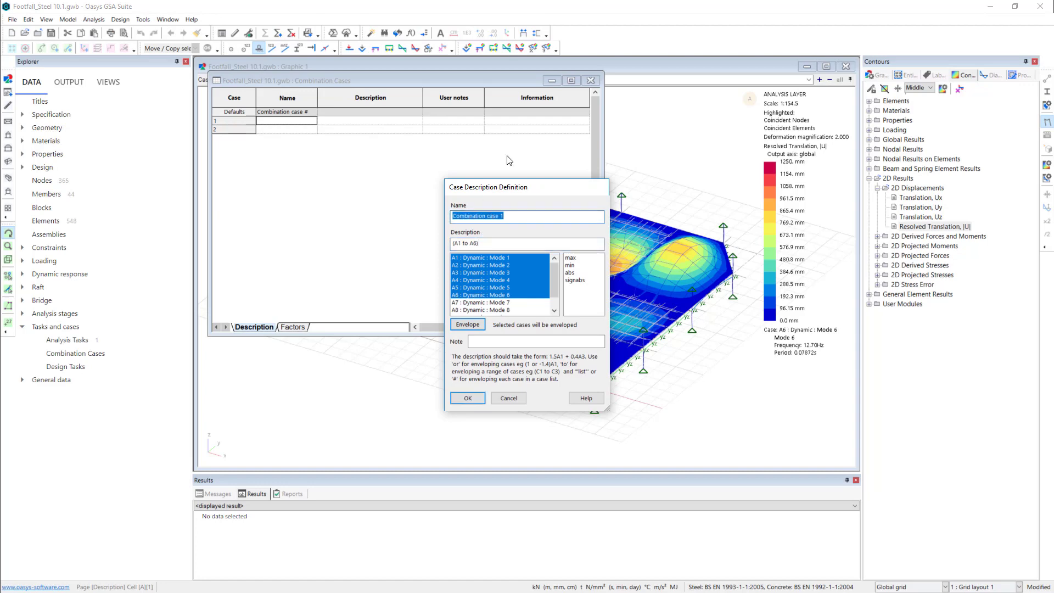
{"action": "type", "text": "Modal env"}
{"action": "left_click", "coordinate": [467, 398]}
- Display case C1 Modal env without the deformed shape and view its contours in plan and in 3D
{"action": "left_click", "coordinate": [646, 64]}
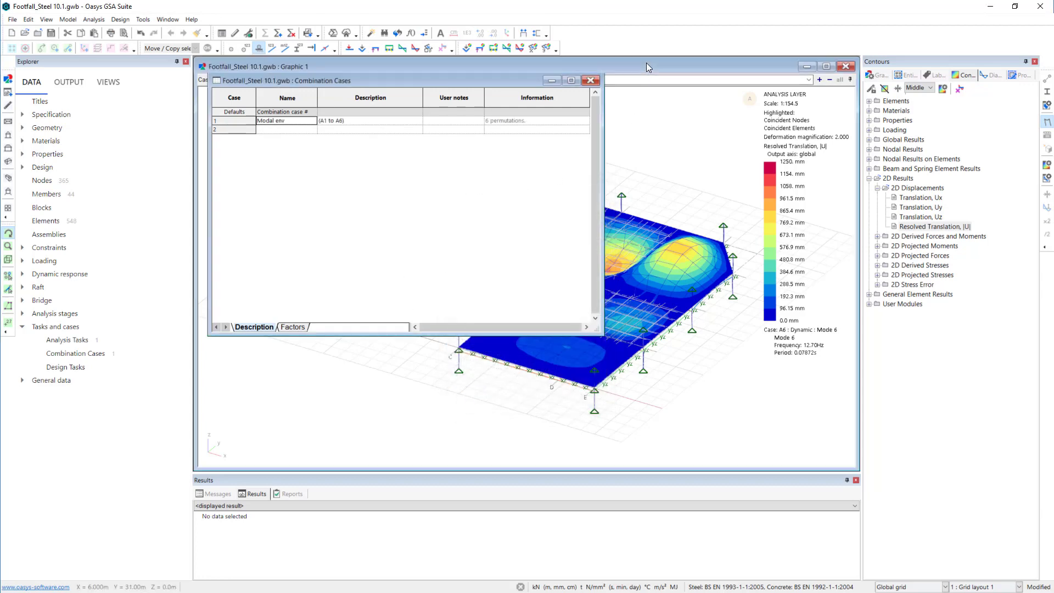
{"action": "left_click", "coordinate": [459, 80]}
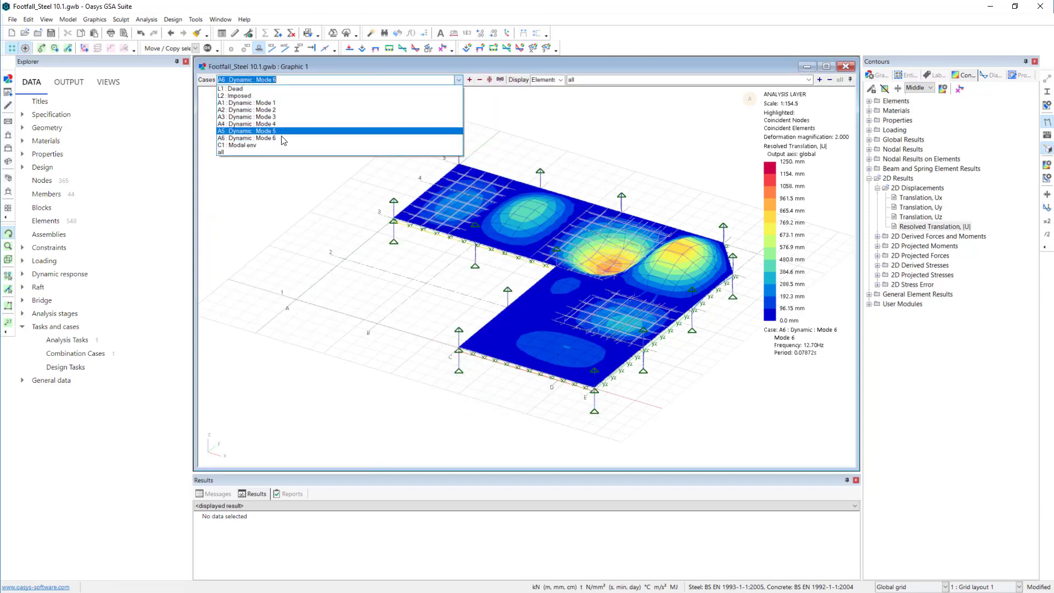
{"action": "left_click", "coordinate": [289, 145]}
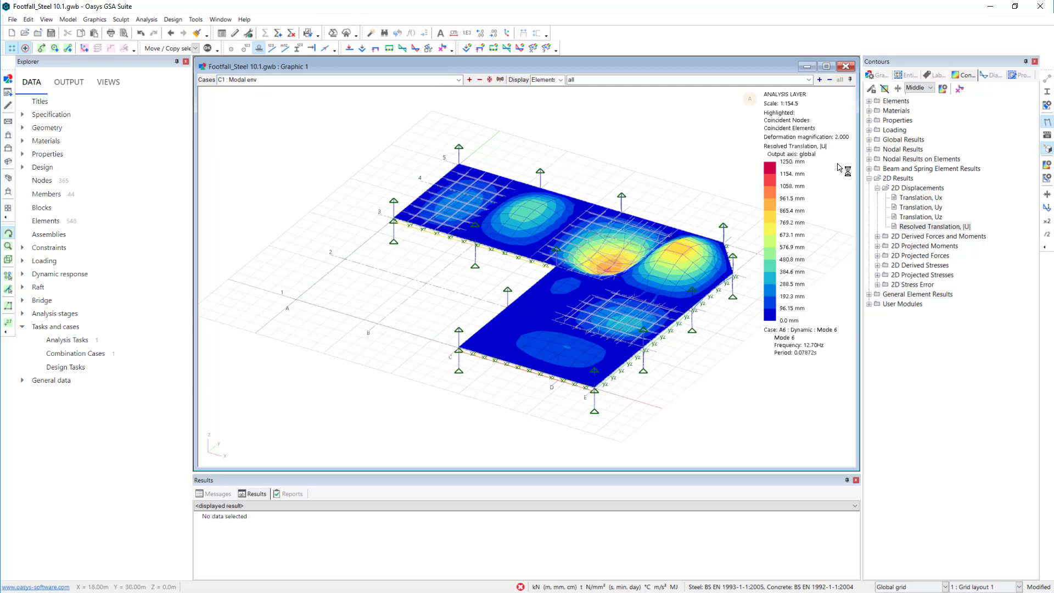
{"action": "left_click", "coordinate": [1048, 123]}
{"action": "left_click_drag", "start_coordinate": [606, 158], "coordinate": [633, 194]}
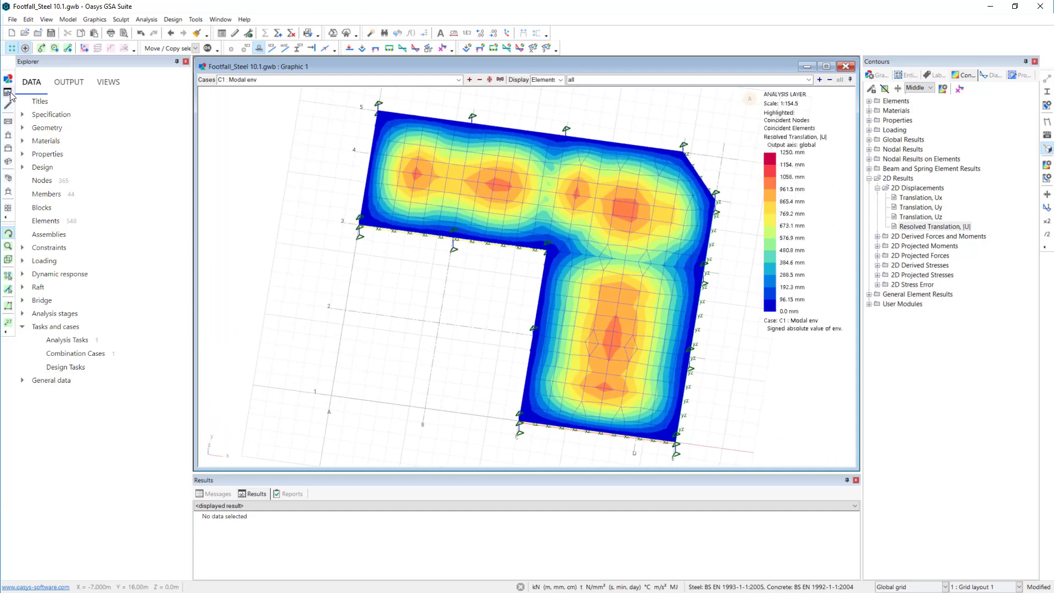
{"action": "left_click", "coordinate": [8, 122]}
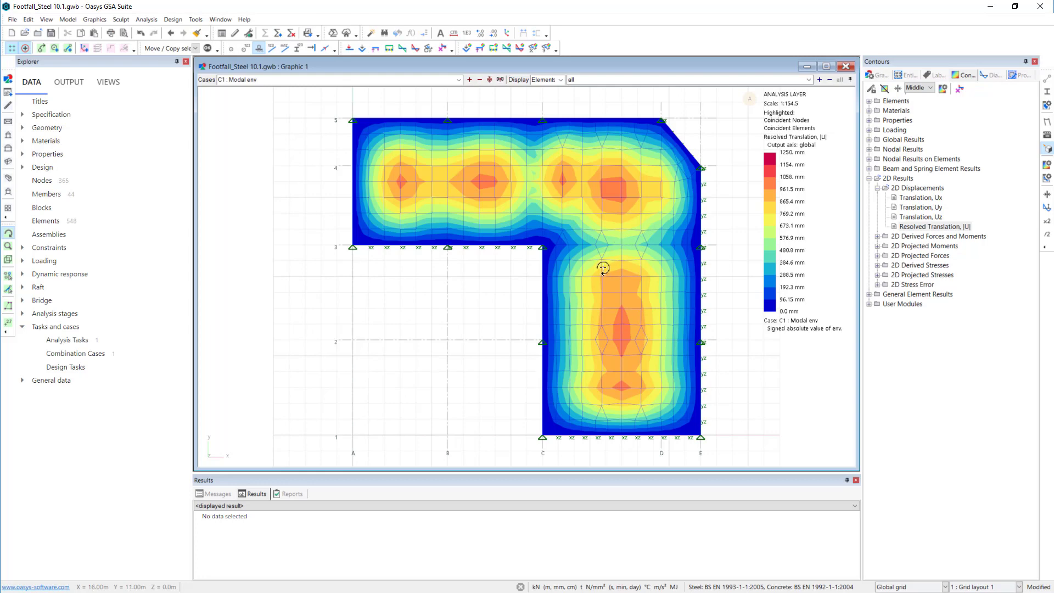
{"action": "left_click_drag", "start_coordinate": [657, 317], "coordinate": [618, 262]}
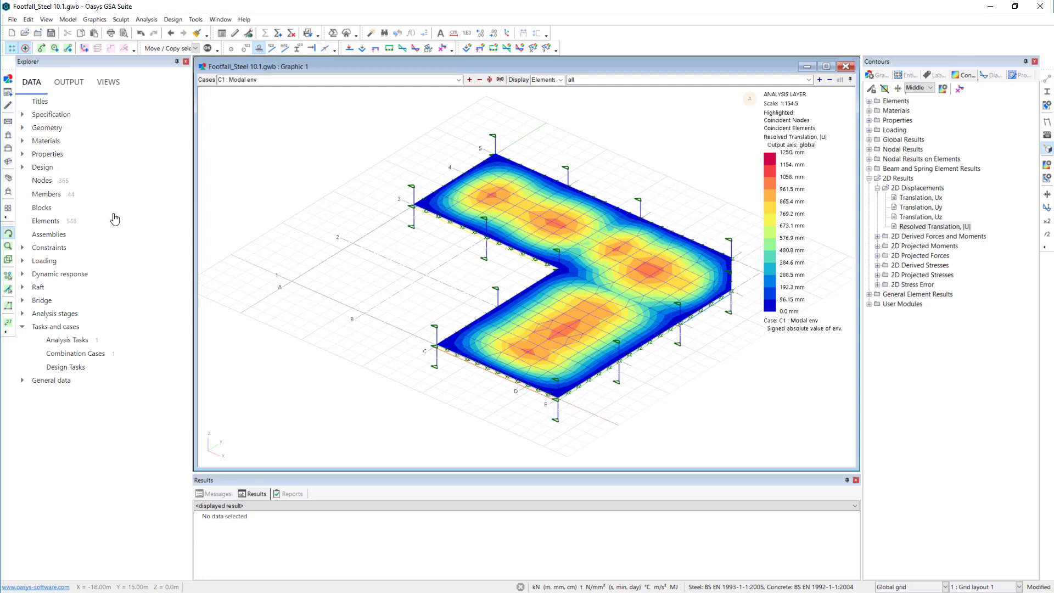
- Inspect the definition of Frequency Weighting Curve Wg in row 6 and delete all six frequency weighting curves from the table
{"action": "left_click", "coordinate": [22, 274]}
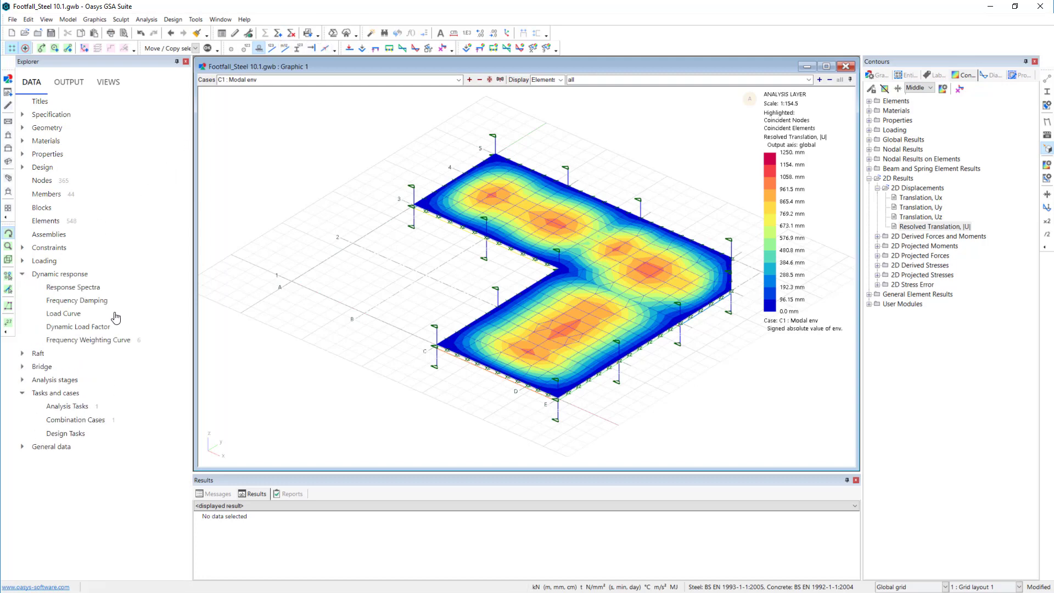
{"action": "double_click", "coordinate": [102, 341]}
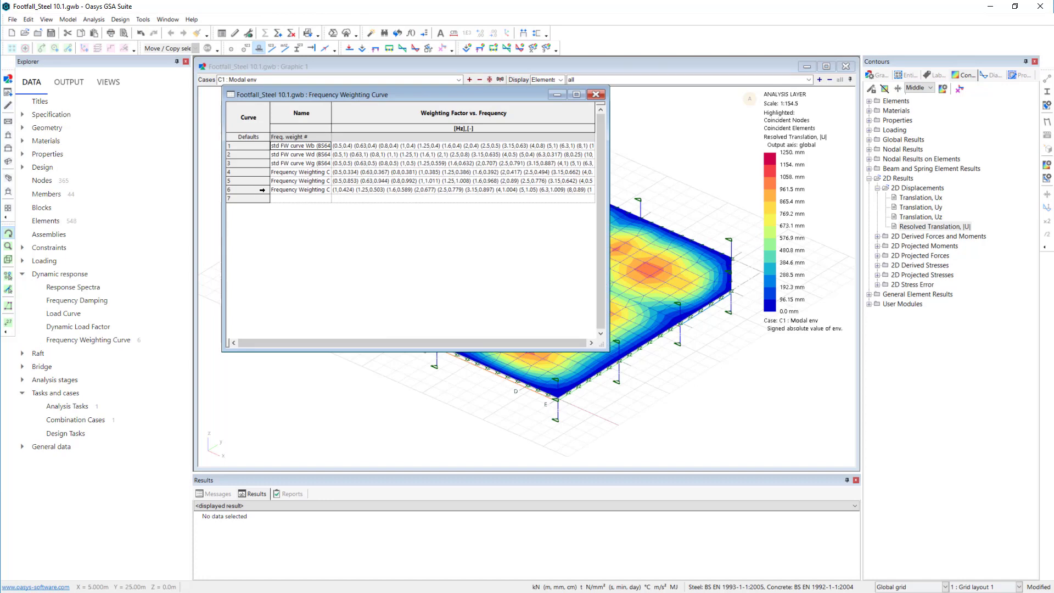
{"action": "double_click", "coordinate": [261, 192]}
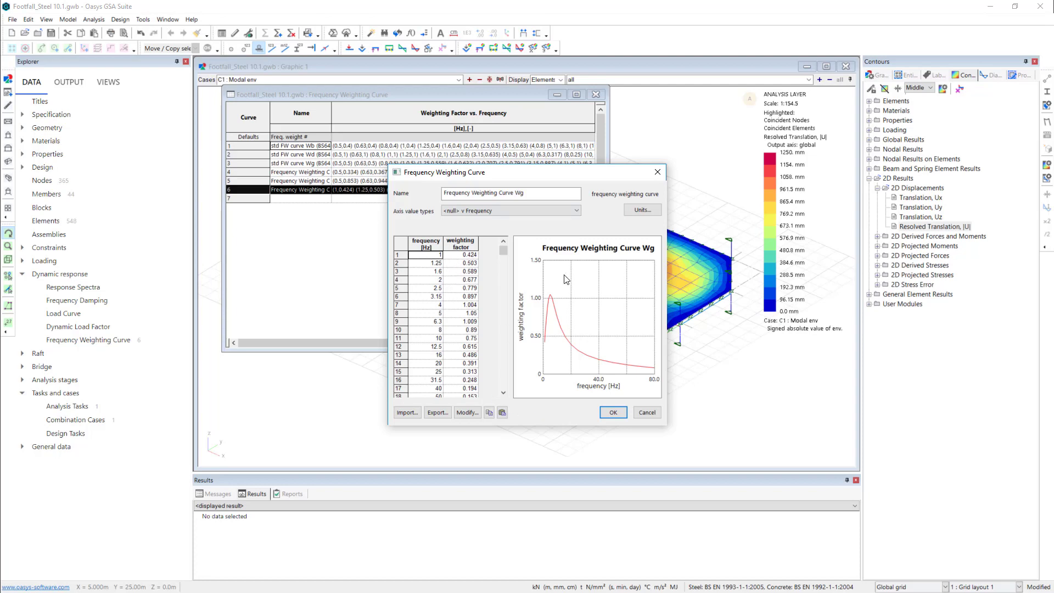
{"action": "left_click", "coordinate": [648, 413]}
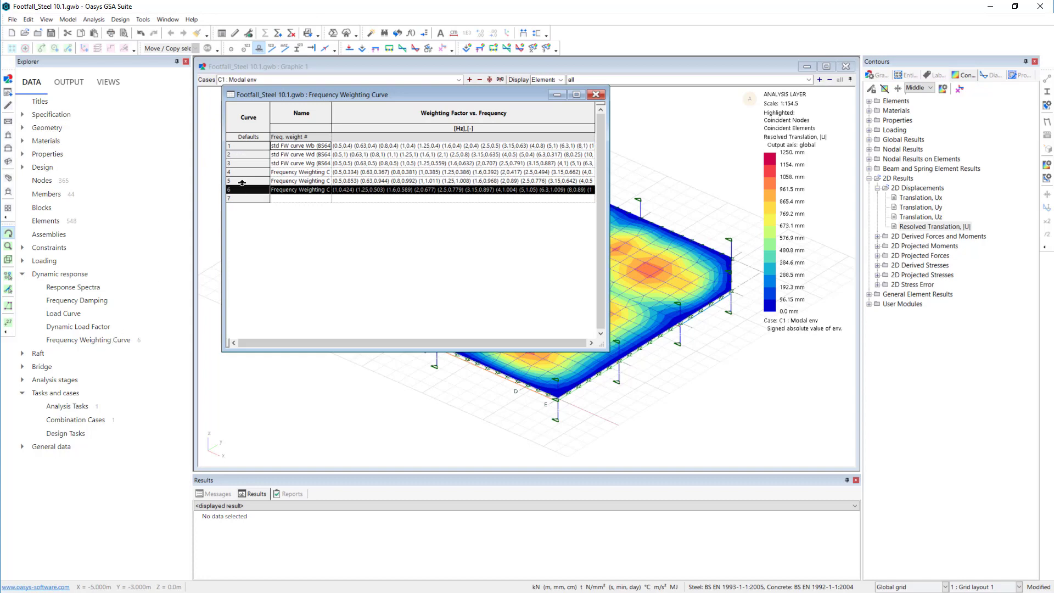
{"action": "left_click_drag", "start_coordinate": [250, 146], "coordinate": [252, 189]}
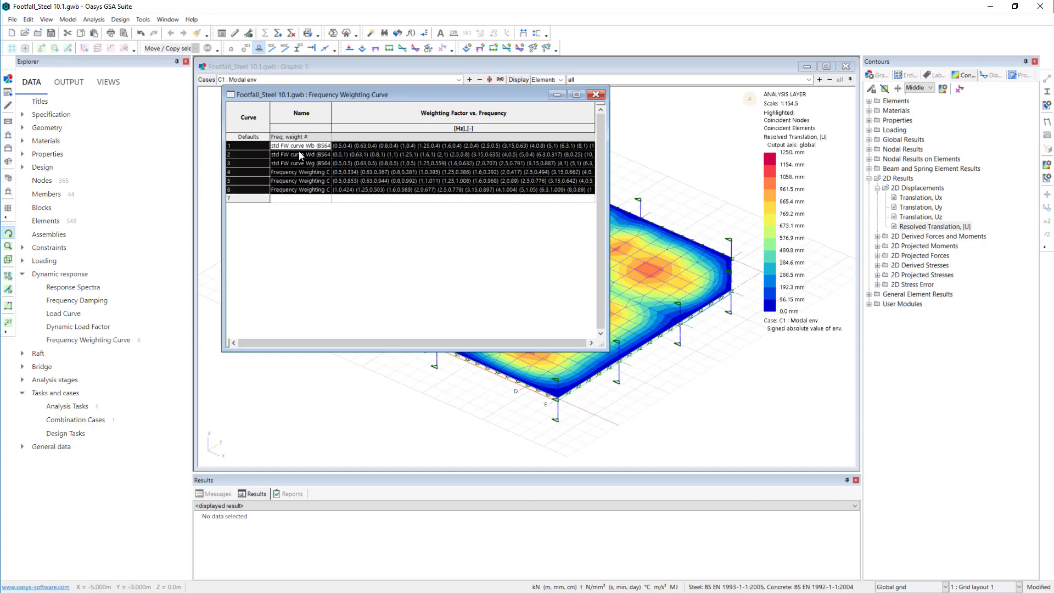
{"action": "key", "text": "Delete"}
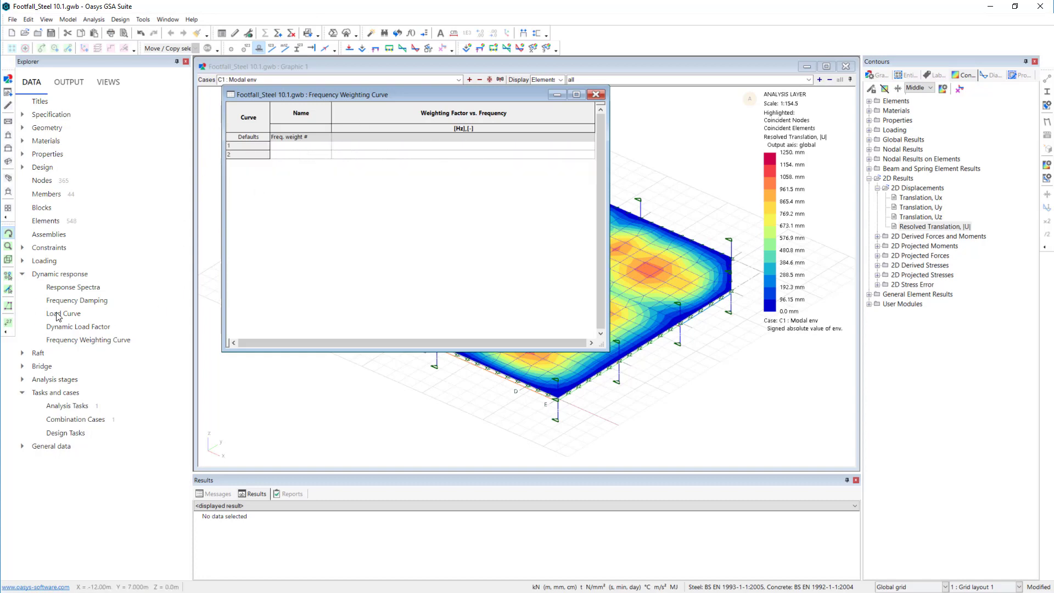
- Examine the definition form for a new dynamic load factor and leave it without creating one
{"action": "double_click", "coordinate": [91, 327]}
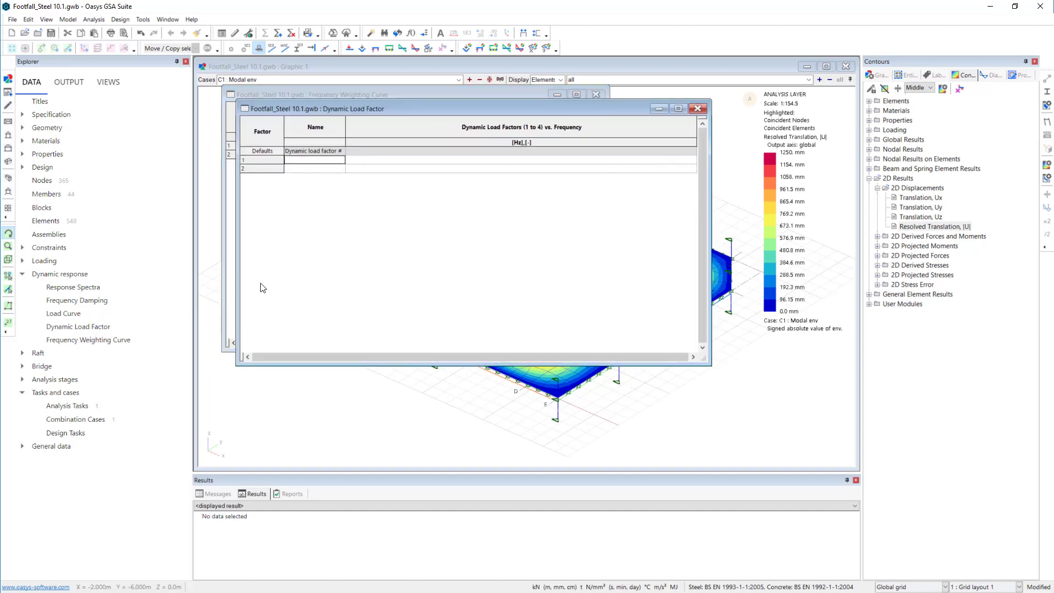
{"action": "double_click", "coordinate": [281, 160]}
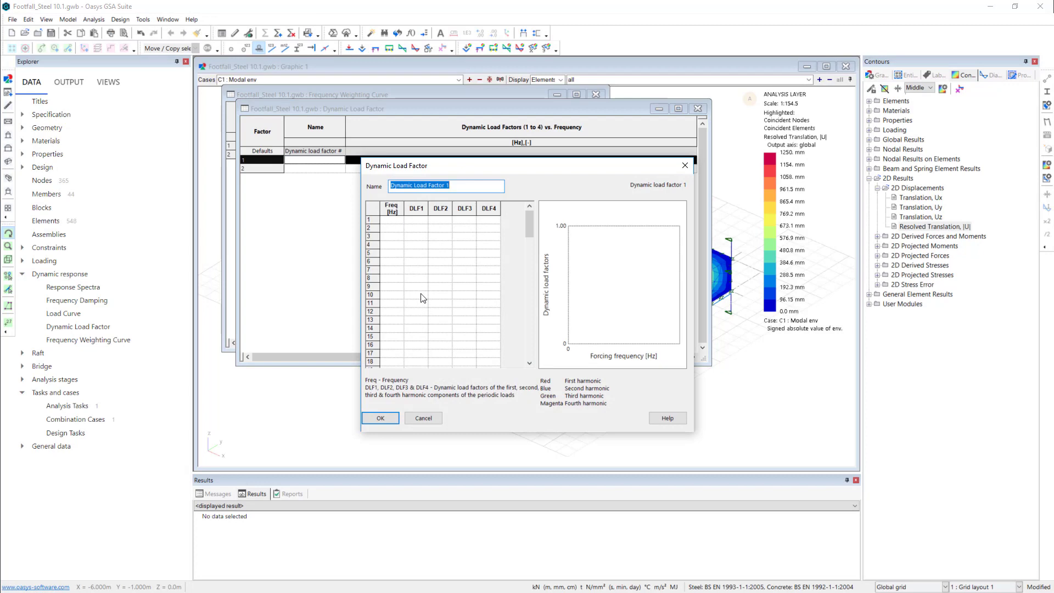
{"action": "left_click", "coordinate": [423, 418]}
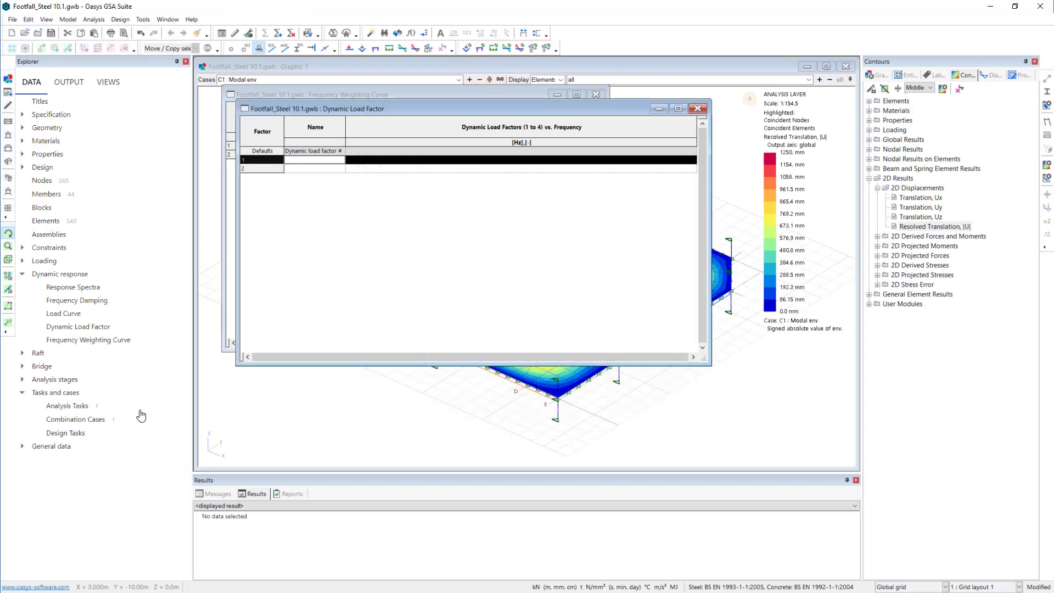
- Start a new footfall analysis task that uses Task 1 - Dynamic as its modal analysis task
{"action": "left_click", "coordinate": [279, 33]}
{"action": "left_click", "coordinate": [486, 257]}
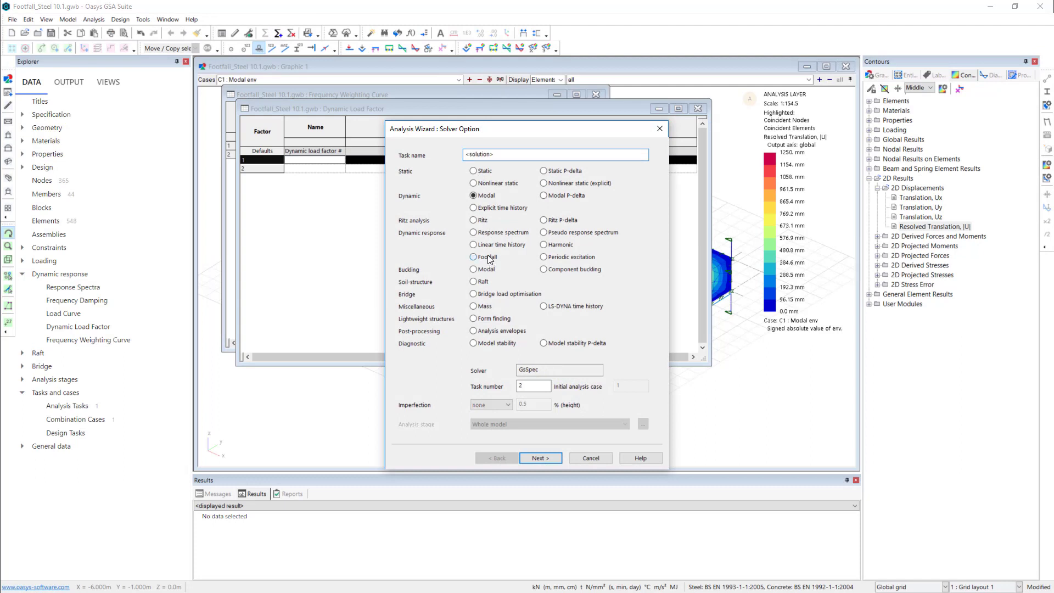
{"action": "left_click", "coordinate": [545, 457]}
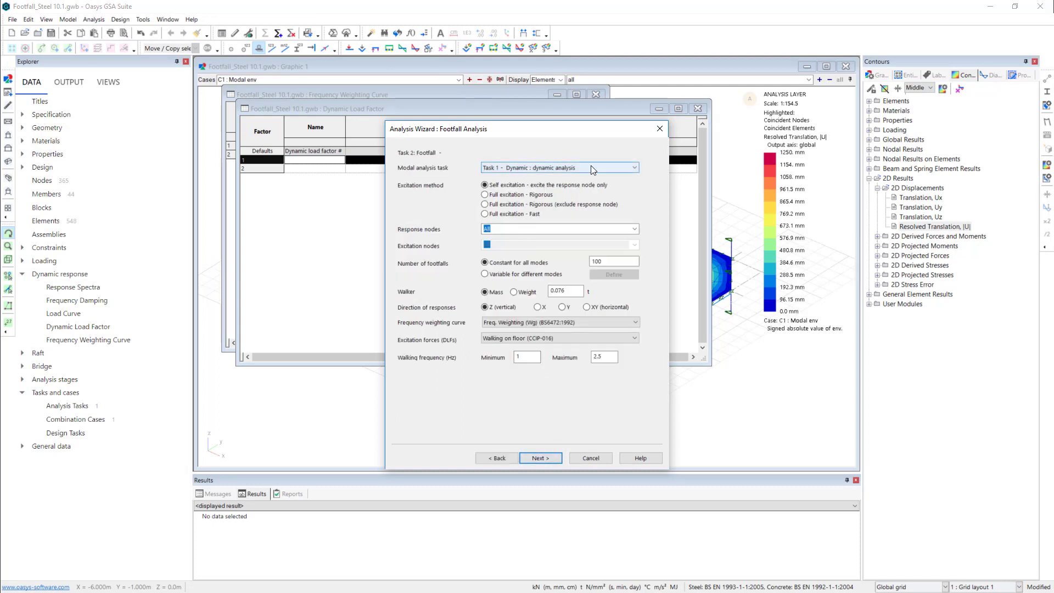
{"action": "left_click", "coordinate": [633, 168]}
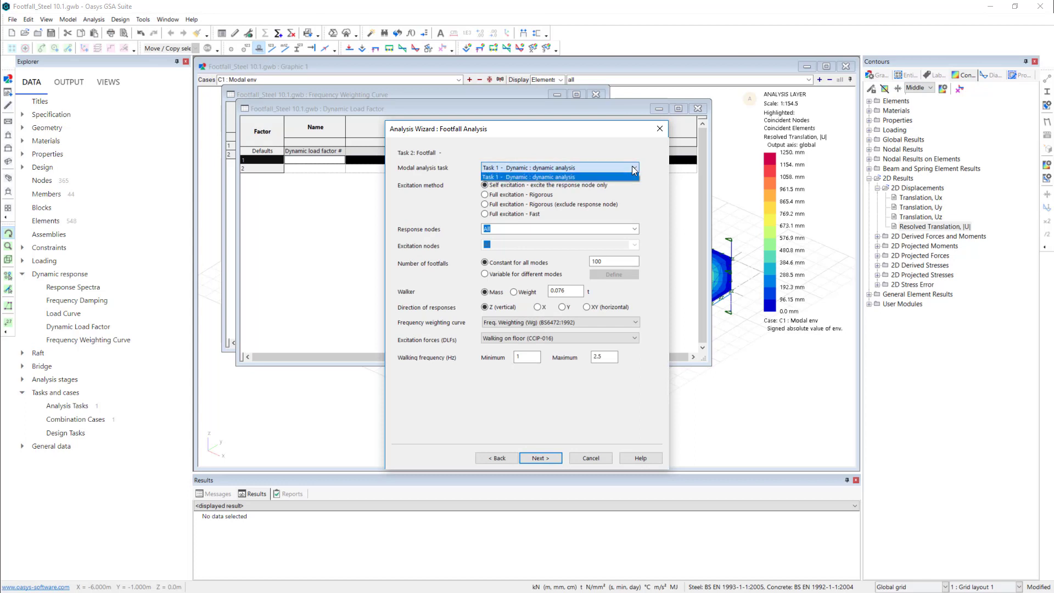
{"action": "left_click", "coordinate": [633, 168]}
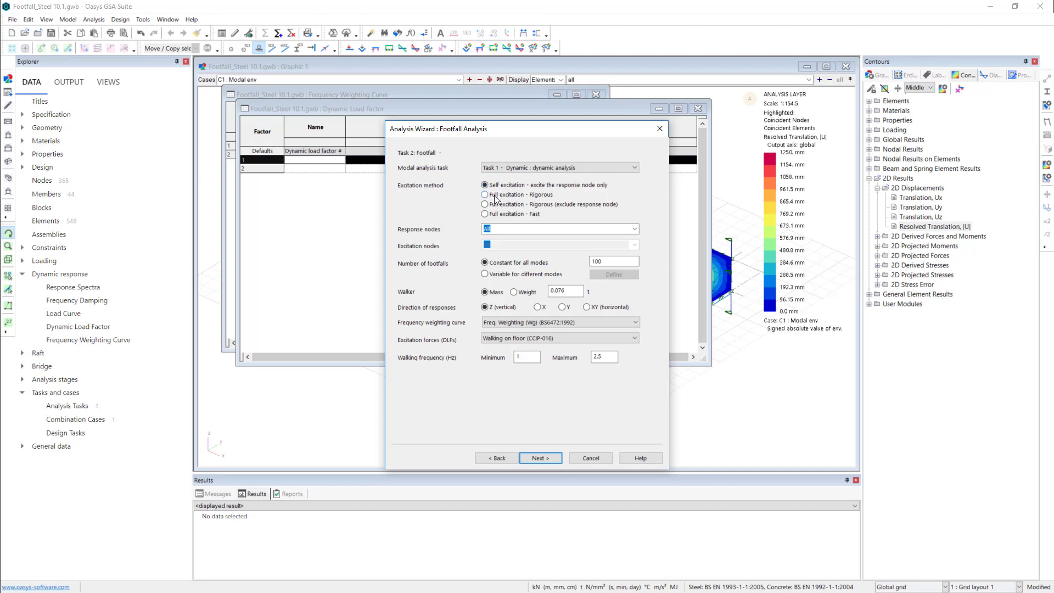
- Set the excitation method to Full excitation - Rigorous and use the "Floor" list for both the response and excitation nodes
{"action": "left_click", "coordinate": [524, 195]}
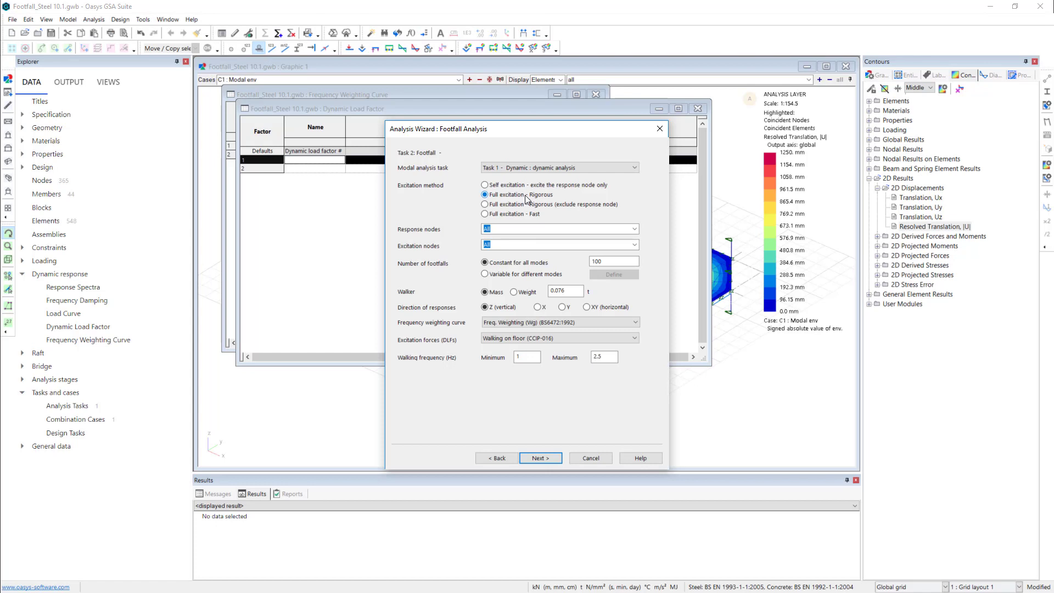
{"action": "left_click", "coordinate": [502, 214]}
{"action": "left_click", "coordinate": [635, 229]}
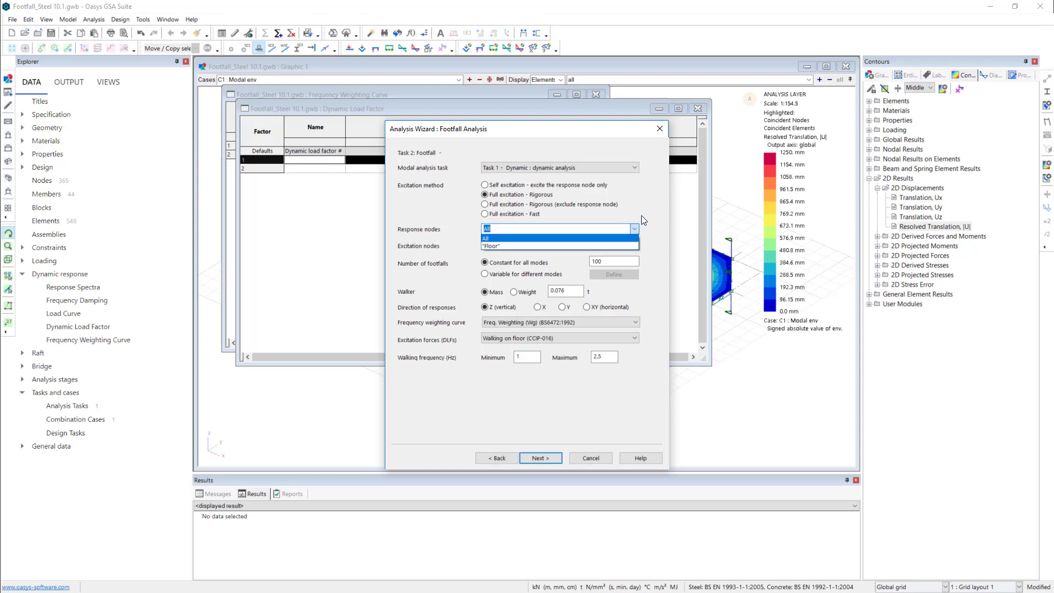
{"action": "left_click", "coordinate": [519, 244]}
{"action": "left_click", "coordinate": [634, 245]}
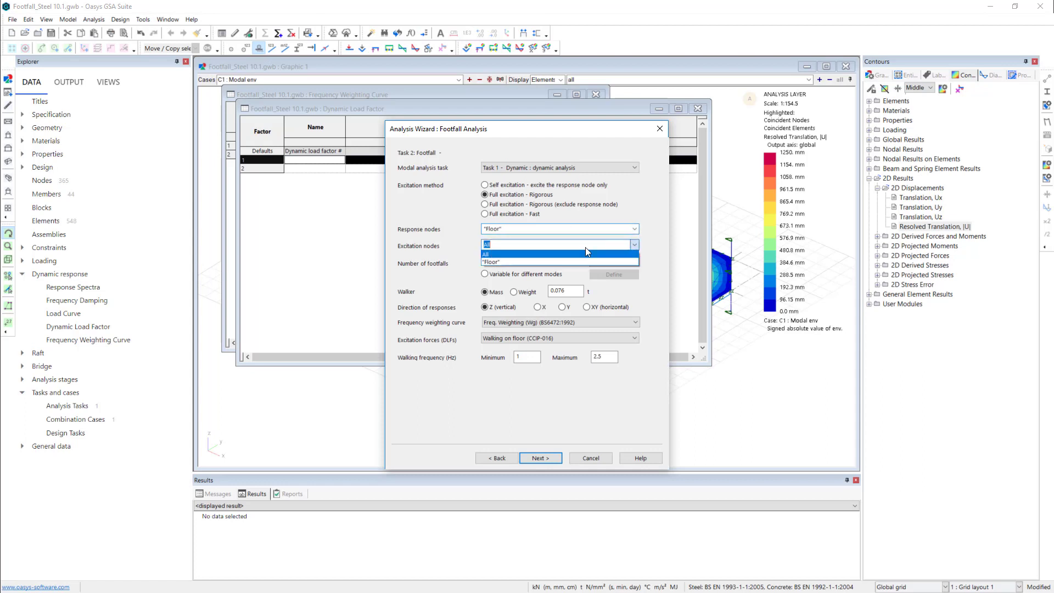
{"action": "left_click", "coordinate": [535, 261]}
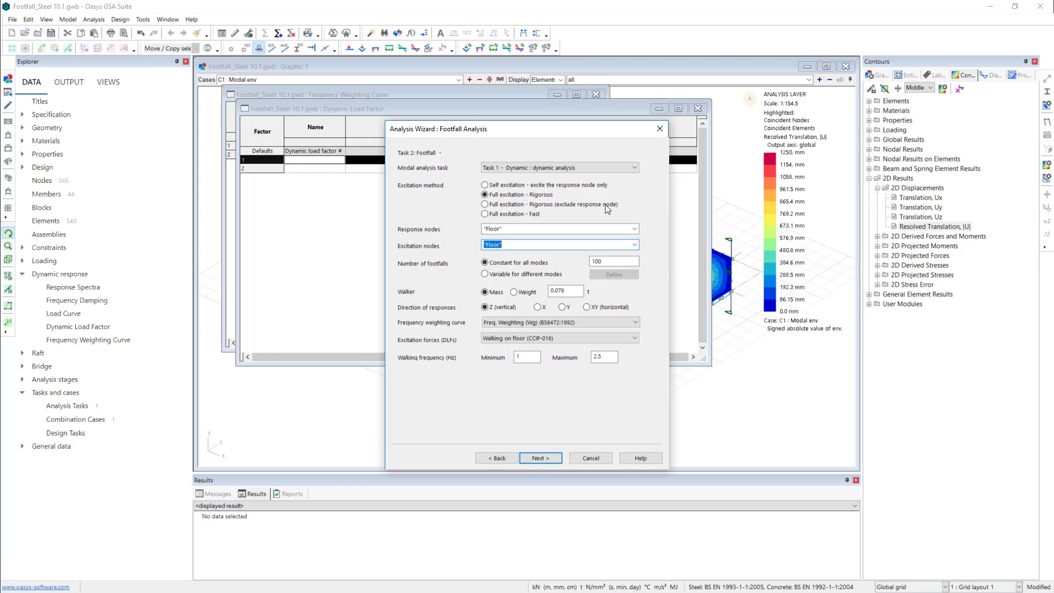
- Set the constant number of footfalls to 10 and keep the frequency weighting curve Freq. Weighting (Wg) (BS6472:1992)
{"action": "left_click", "coordinate": [607, 262]}
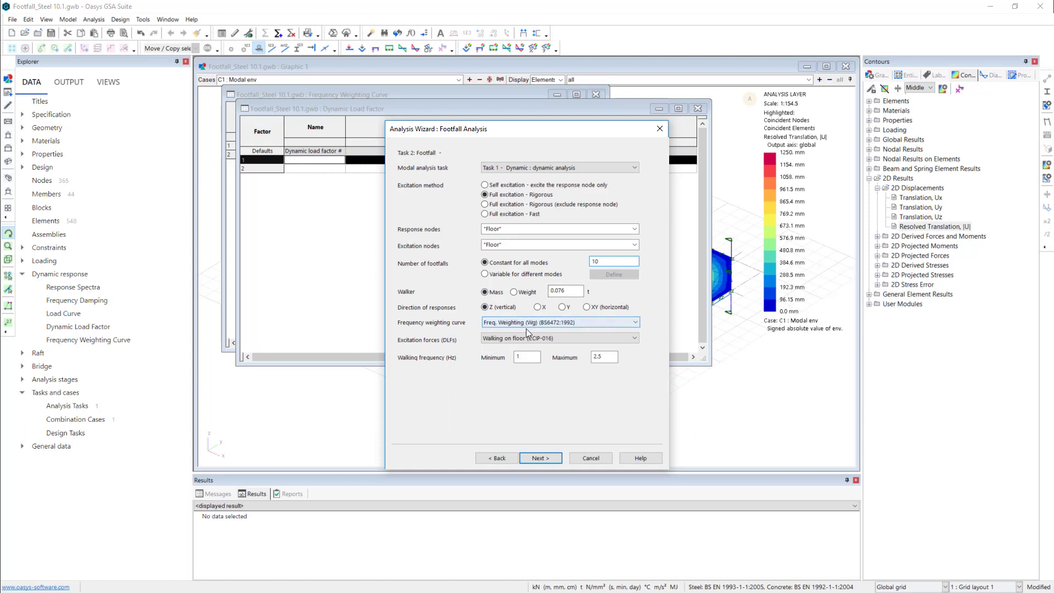
{"action": "left_click", "coordinate": [607, 324]}
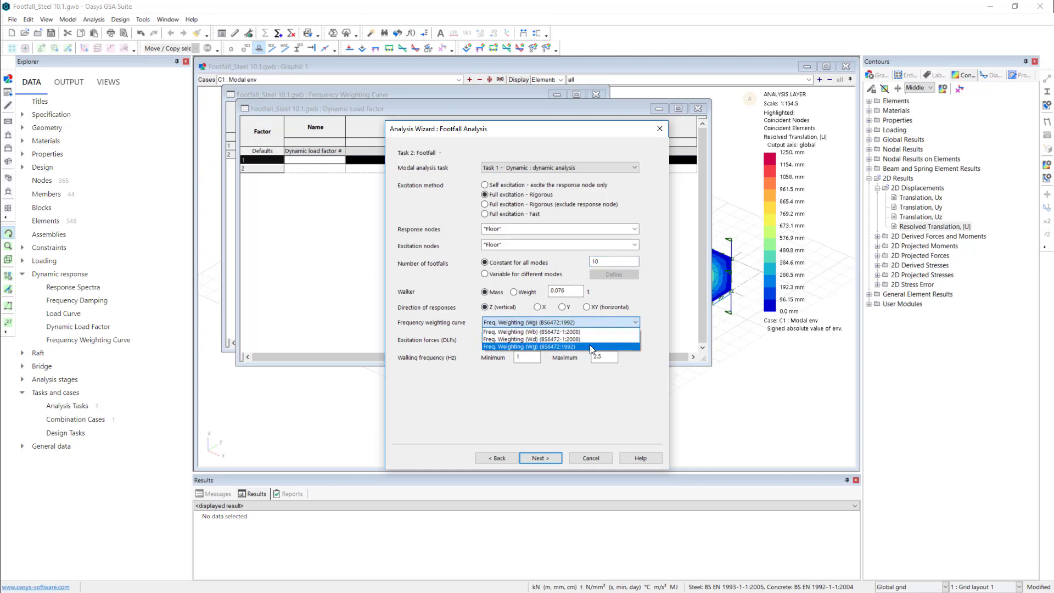
{"action": "left_click", "coordinate": [463, 368]}
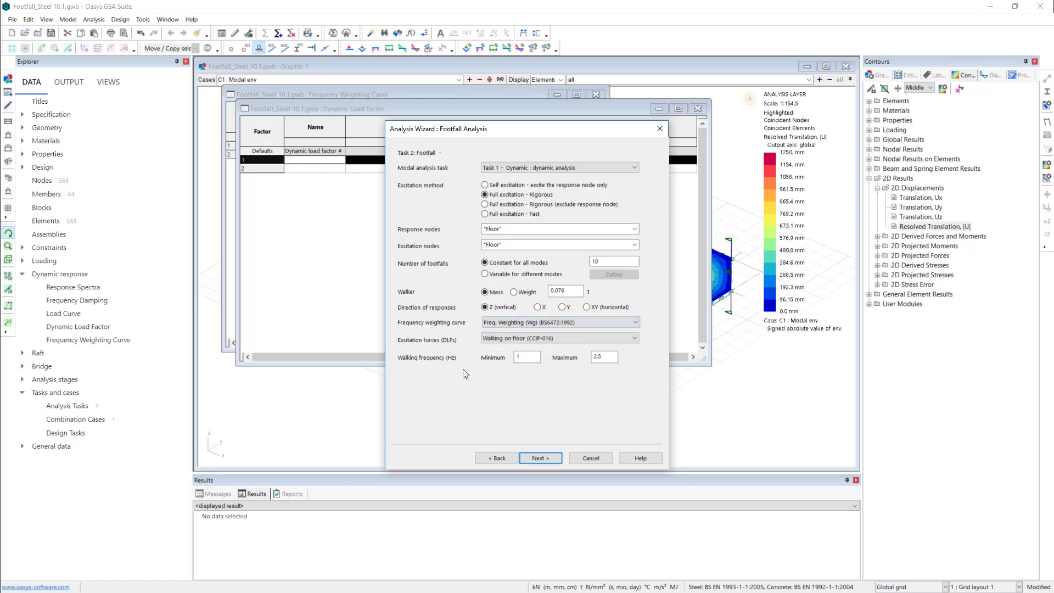
- Compare the excitation force options, trying Walking on floor (SCI P354), and settle on Walking on floor (CCIP-016)
{"action": "left_click", "coordinate": [586, 339]}
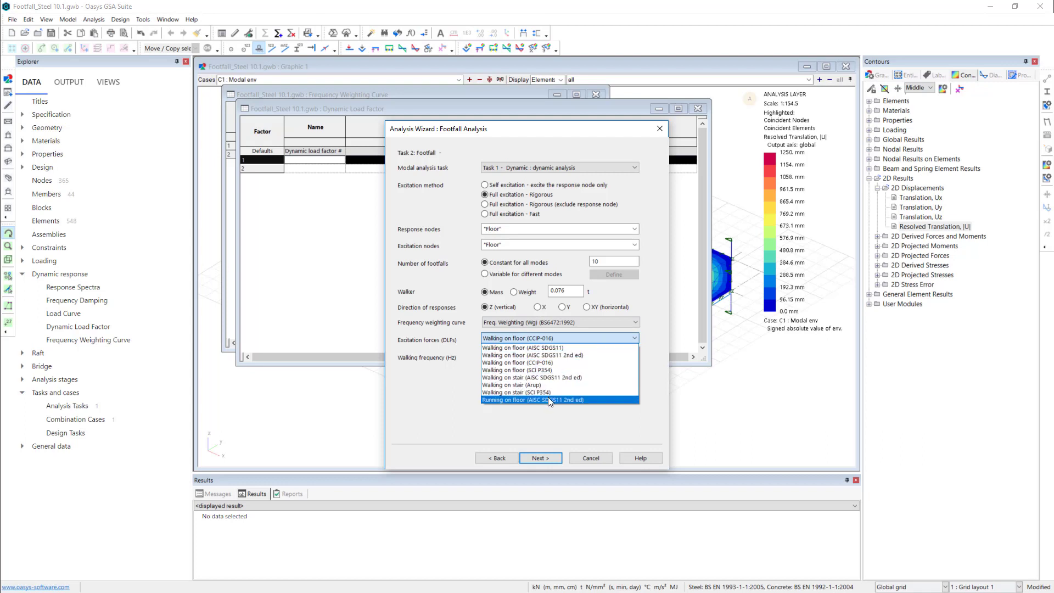
{"action": "left_click", "coordinate": [561, 362]}
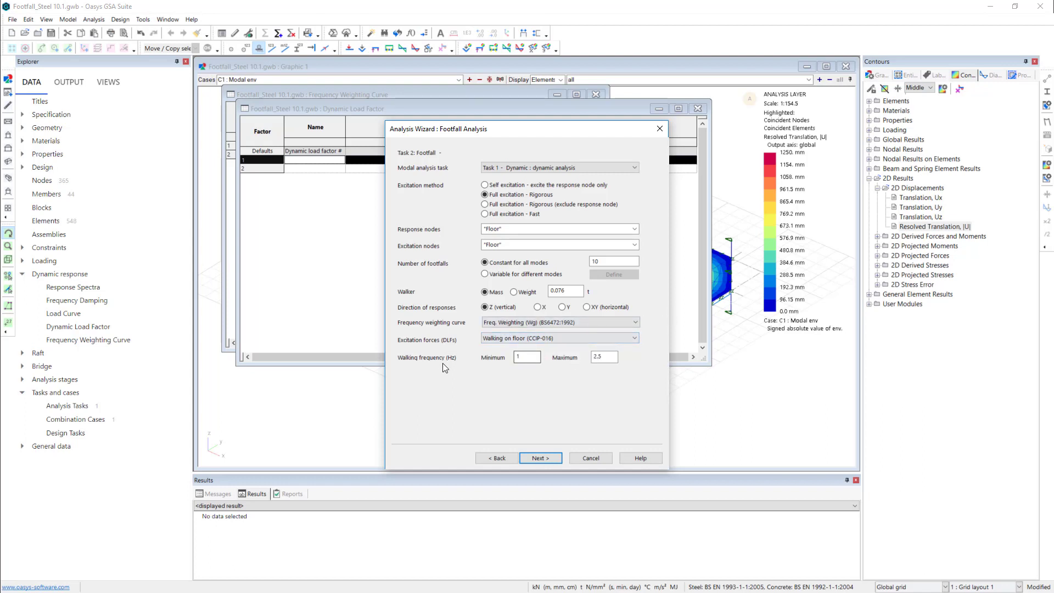
{"action": "left_click", "coordinate": [554, 342]}
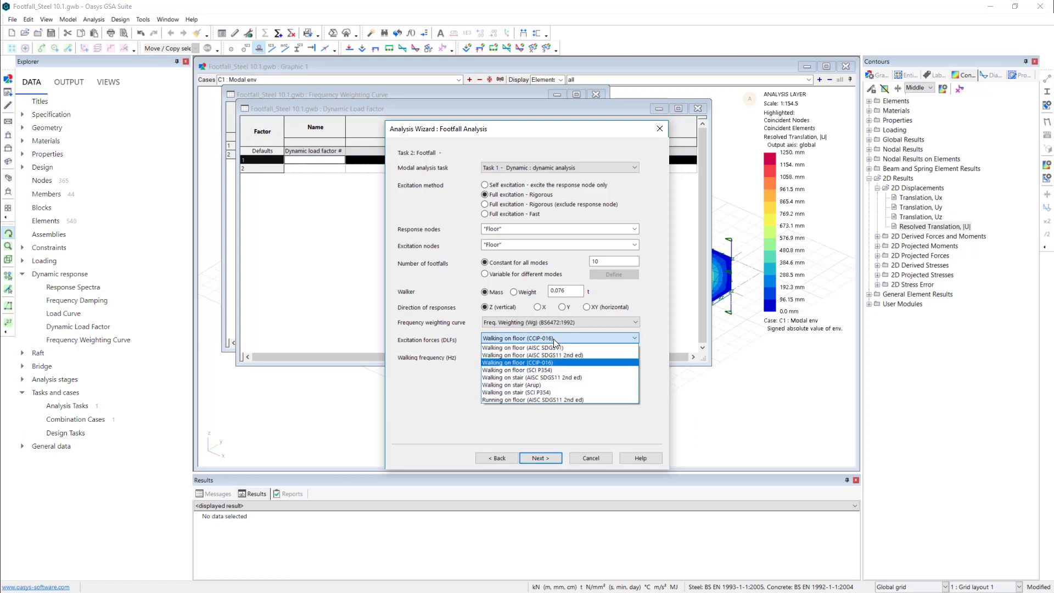
{"action": "left_click", "coordinate": [561, 371]}
{"action": "left_click", "coordinate": [607, 356]}
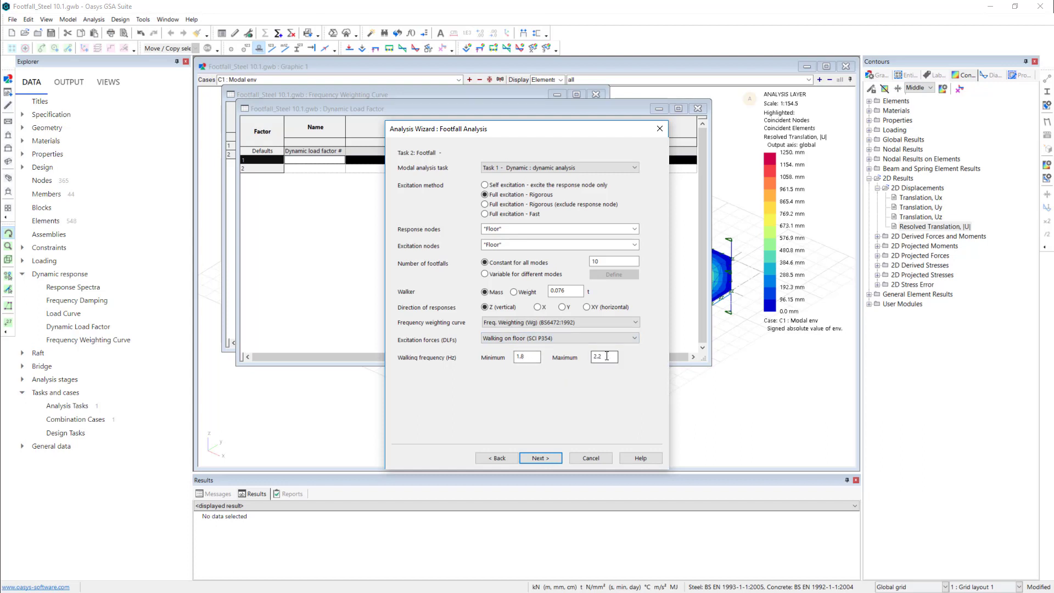
{"action": "left_click", "coordinate": [609, 337]}
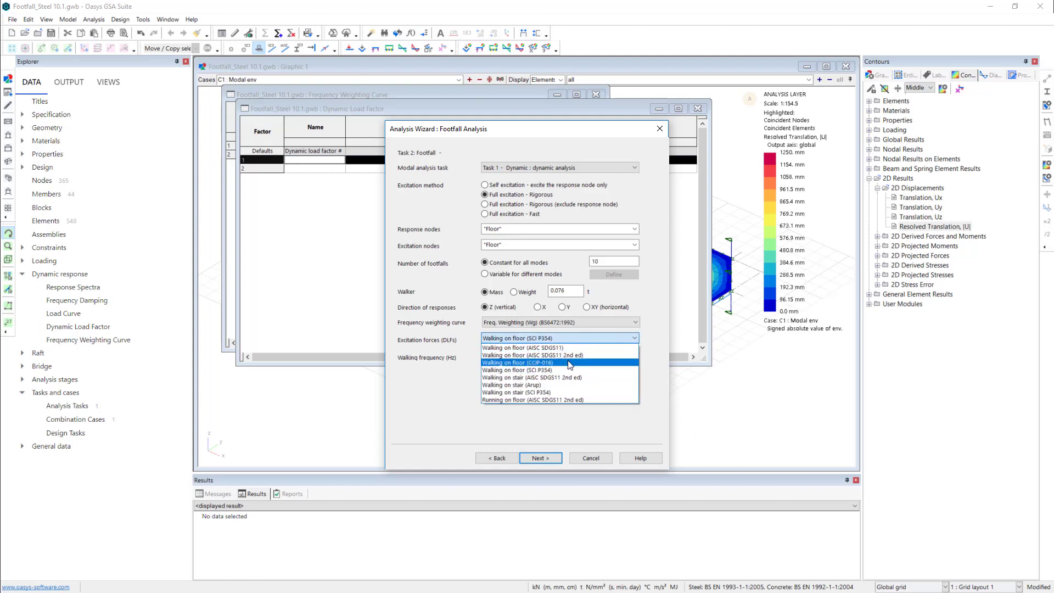
{"action": "left_click", "coordinate": [562, 356]}
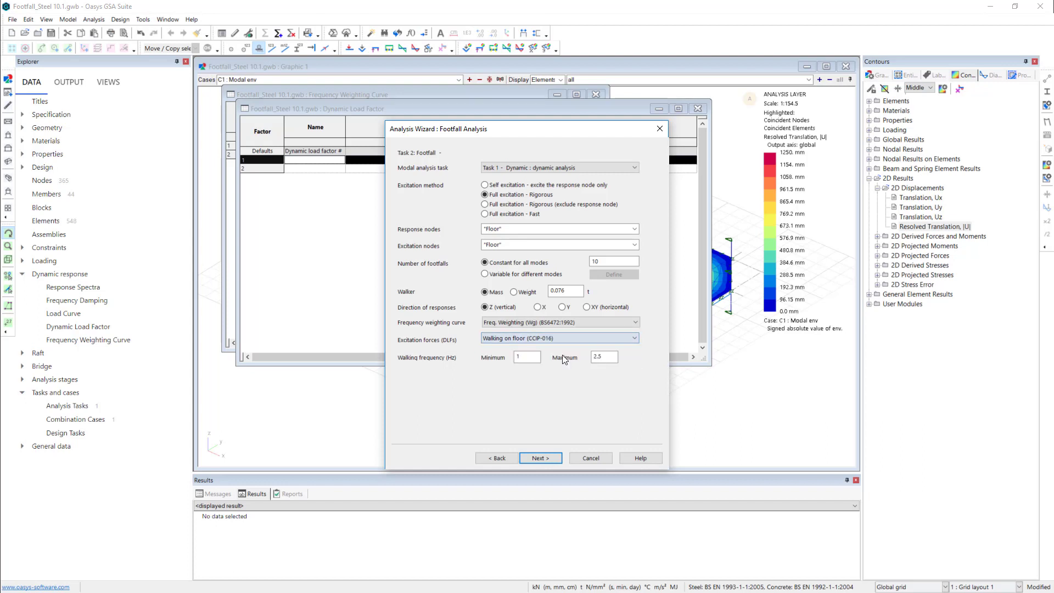
- Keep the damping option Constant at 2% and run the footfall analysis for the whole model
{"action": "left_click", "coordinate": [540, 458]}
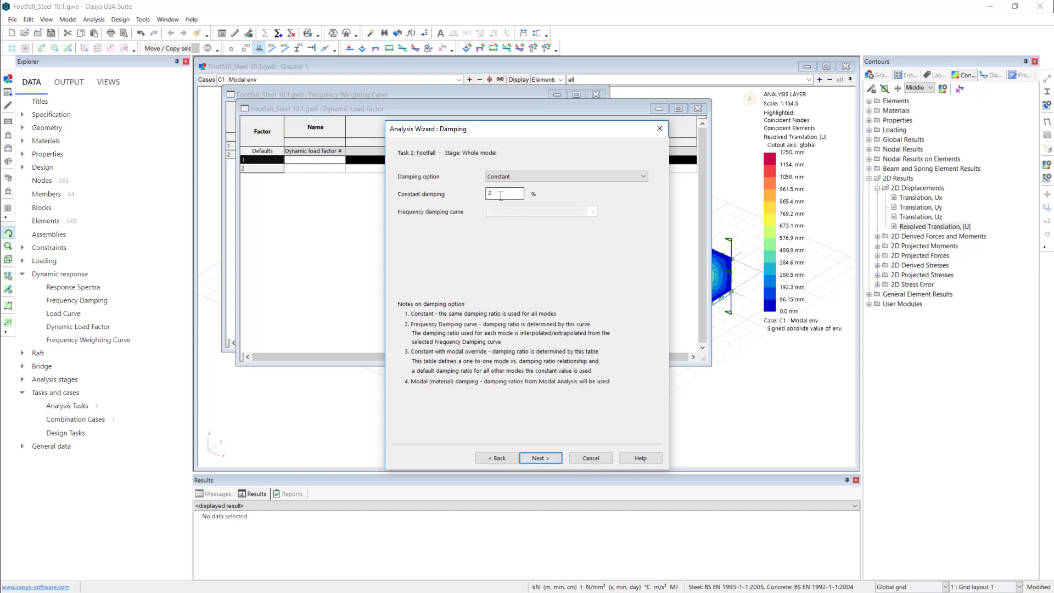
{"action": "left_click_drag", "start_coordinate": [500, 195], "coordinate": [483, 195]}
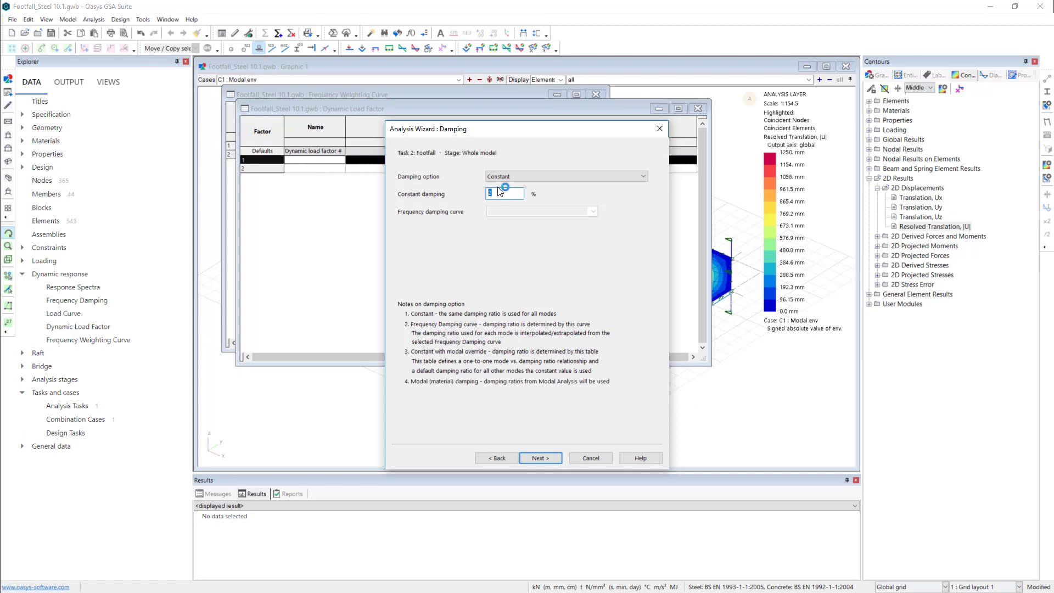
{"action": "left_click", "coordinate": [574, 176]}
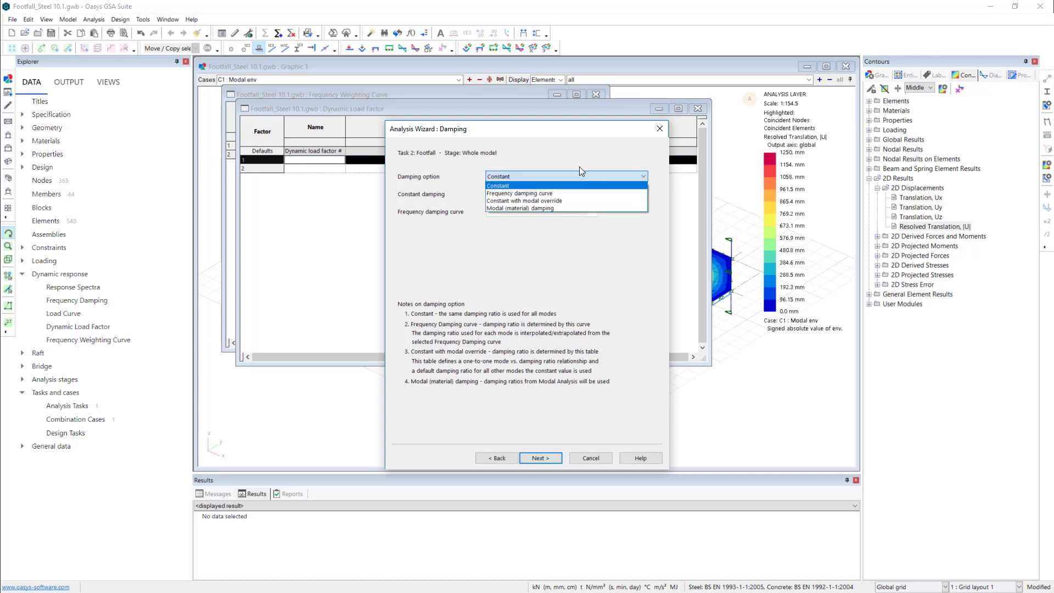
{"action": "left_click", "coordinate": [568, 150]}
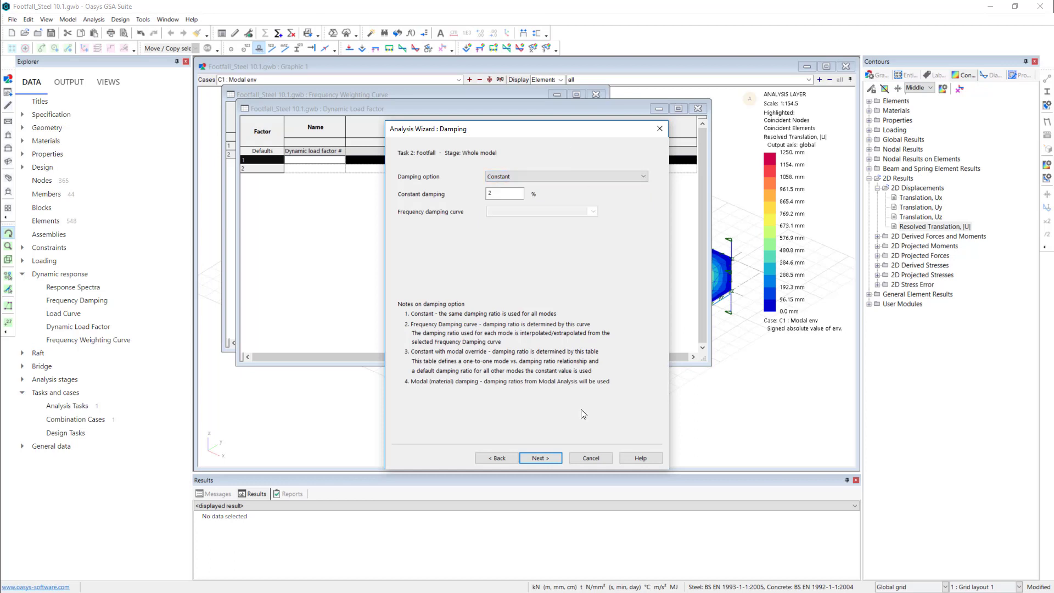
{"action": "left_click", "coordinate": [549, 459]}
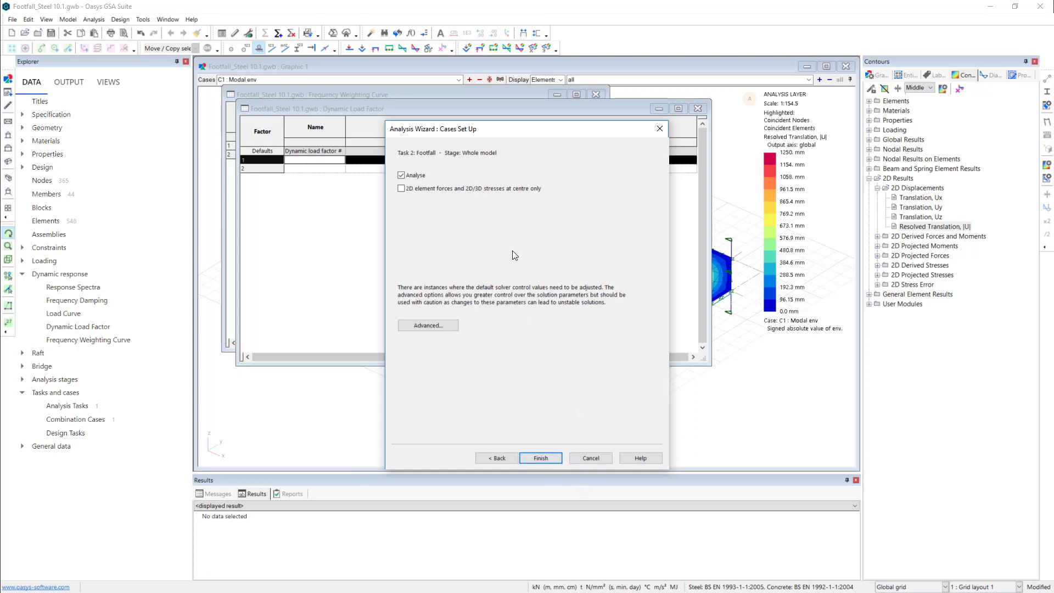
{"action": "left_click", "coordinate": [541, 458]}
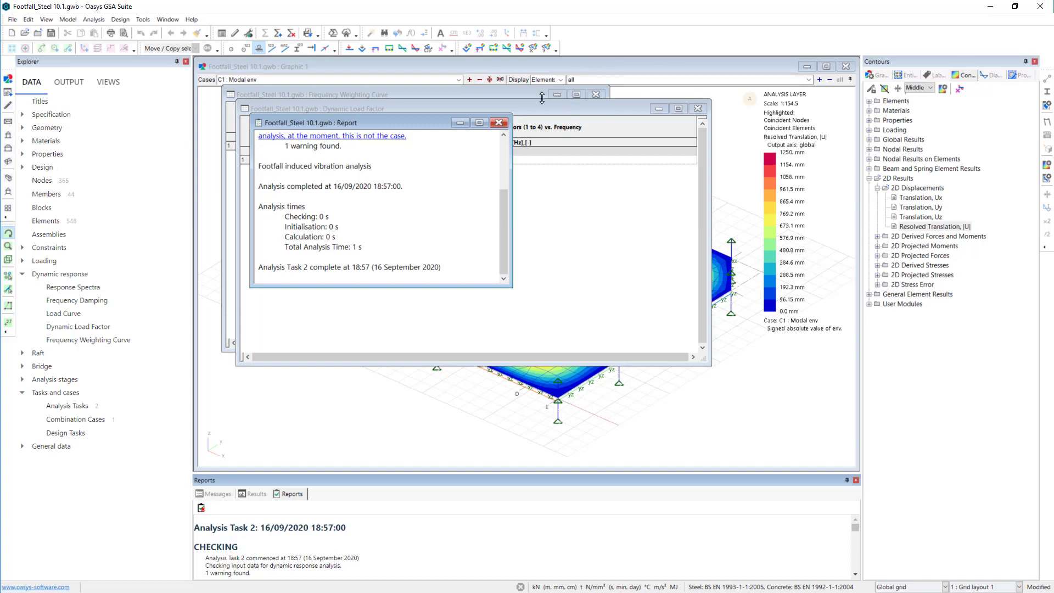
- Display case A11: Footfall in the graphic view and contour its nodal Maximum Resonant Response Factor
{"action": "left_click", "coordinate": [655, 66]}
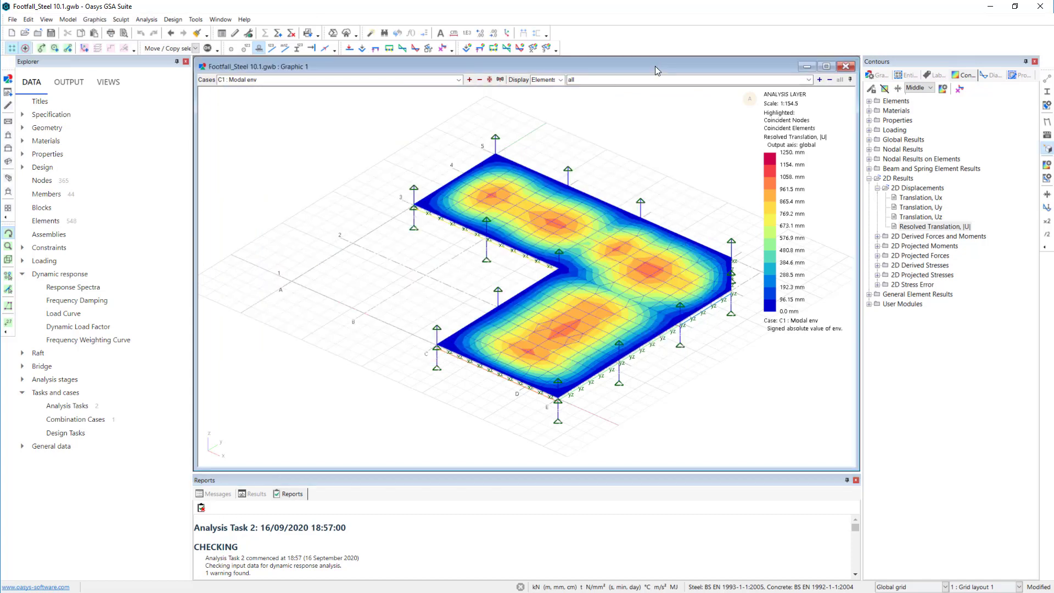
{"action": "left_click", "coordinate": [459, 79]}
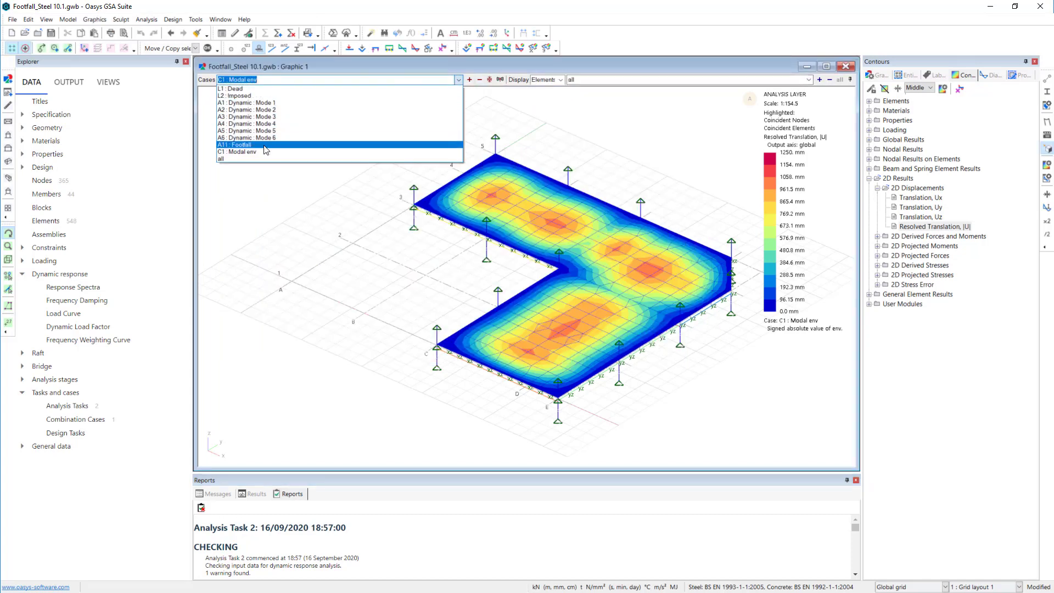
{"action": "left_click", "coordinate": [264, 145]}
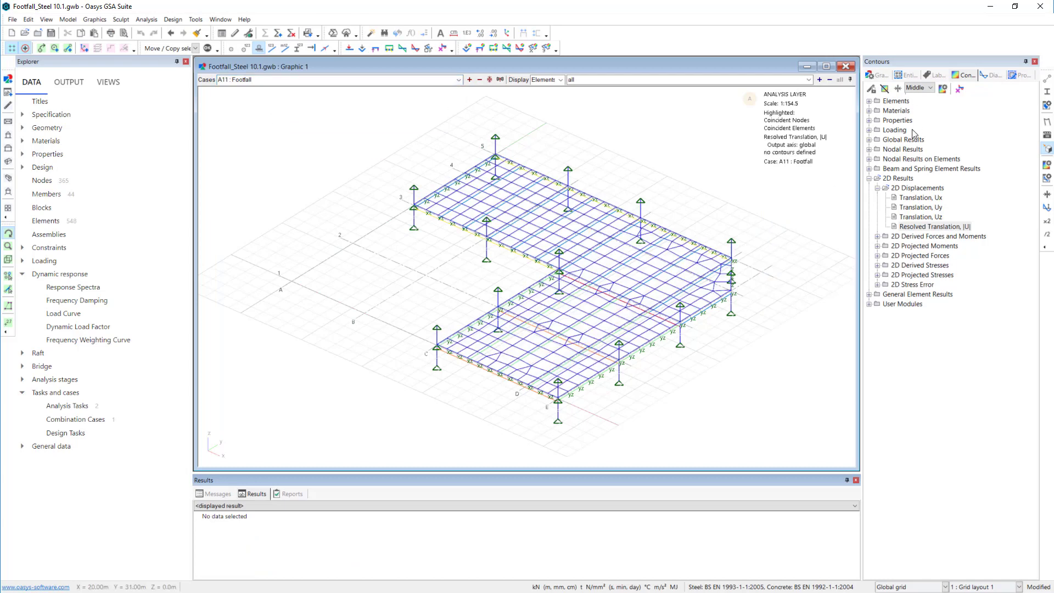
{"action": "left_click", "coordinate": [870, 150]}
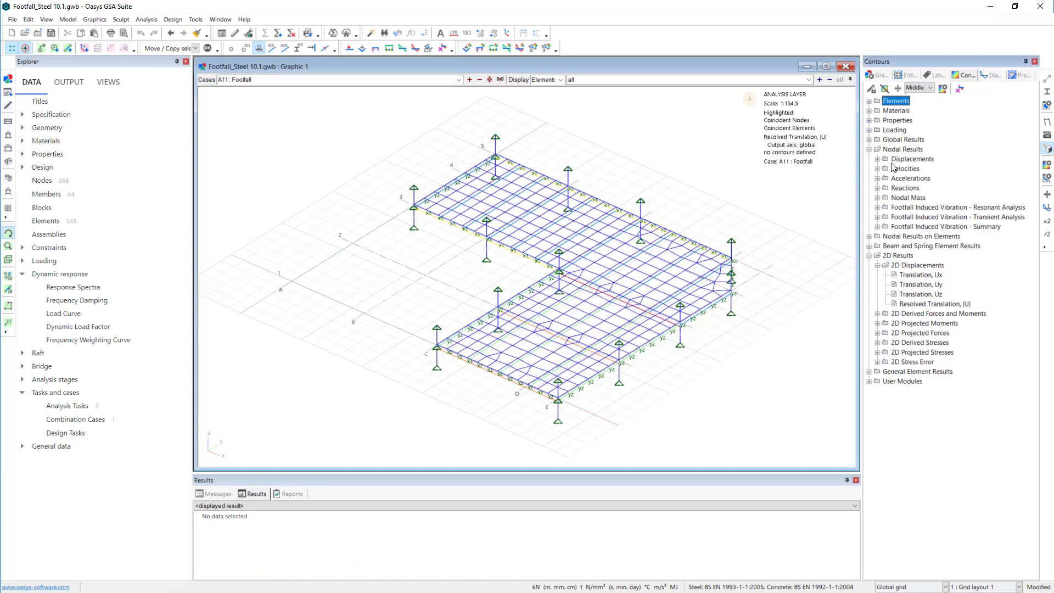
{"action": "left_click", "coordinate": [878, 207]}
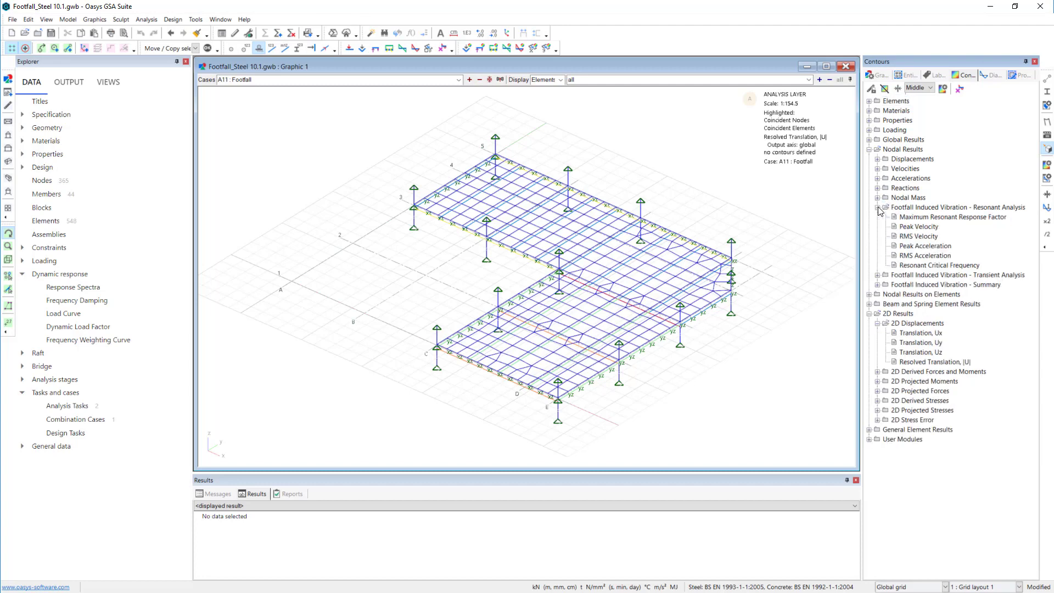
{"action": "left_click", "coordinate": [934, 218]}
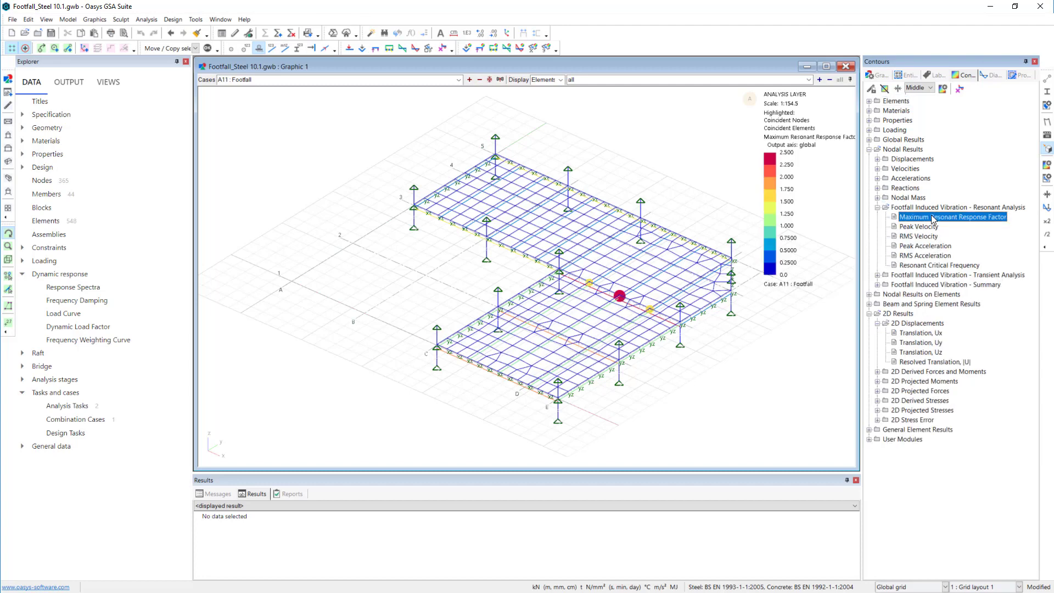
- Look through the other resonant footfall result contours, ending with Resonant Critical Frequency
{"action": "left_click", "coordinate": [933, 236]}
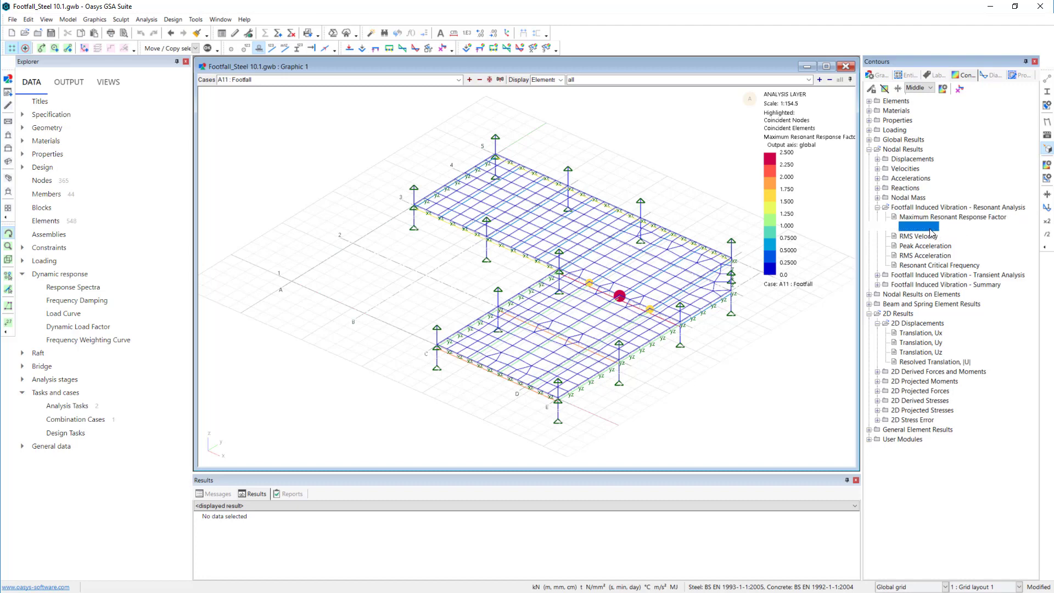
{"action": "left_click", "coordinate": [934, 256]}
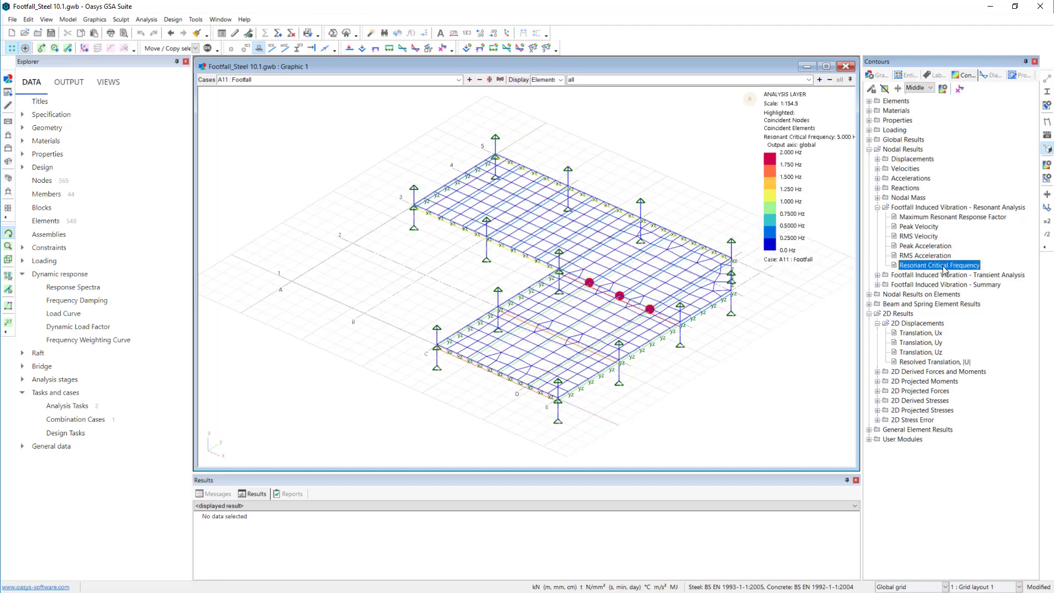
{"action": "left_click", "coordinate": [946, 266]}
- Set up a new footfall analysis task in place of the previous one, with Task 1 - Dynamic as its modal analysis task
{"action": "left_click", "coordinate": [72, 407]}
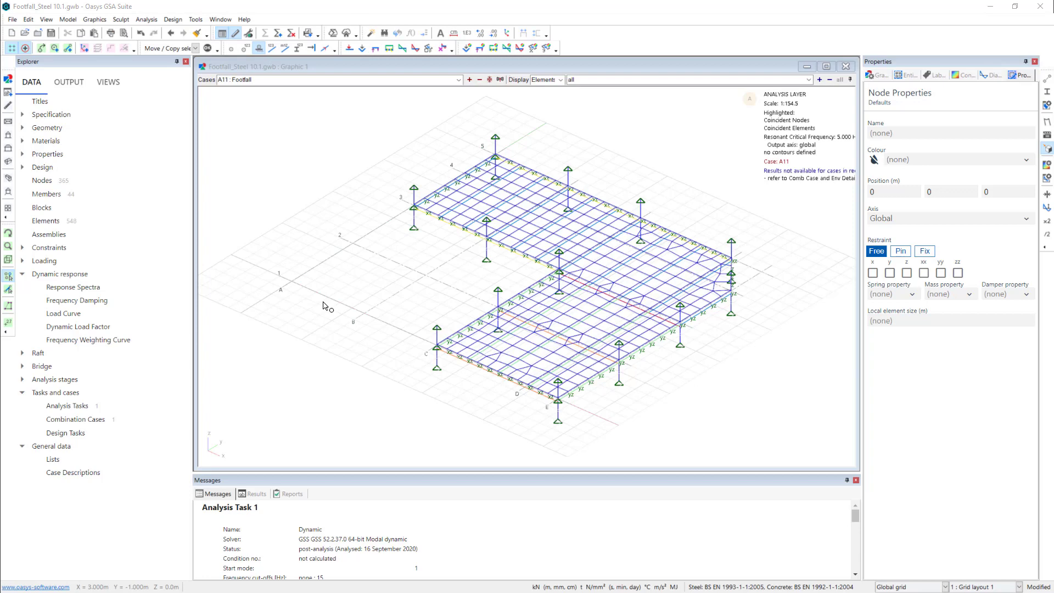
{"action": "left_click", "coordinate": [279, 34]}
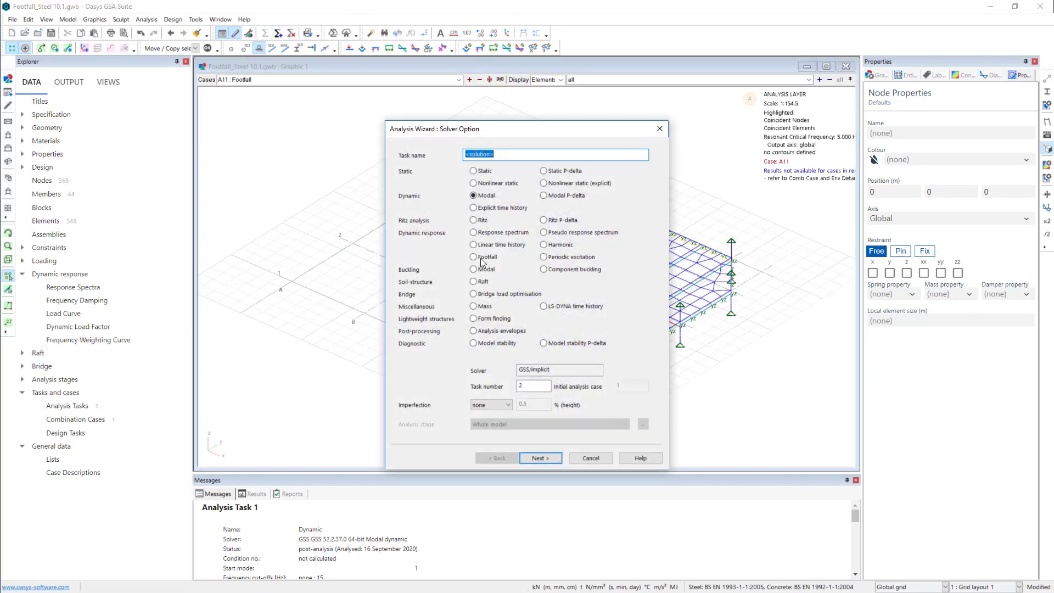
{"action": "left_click", "coordinate": [481, 258]}
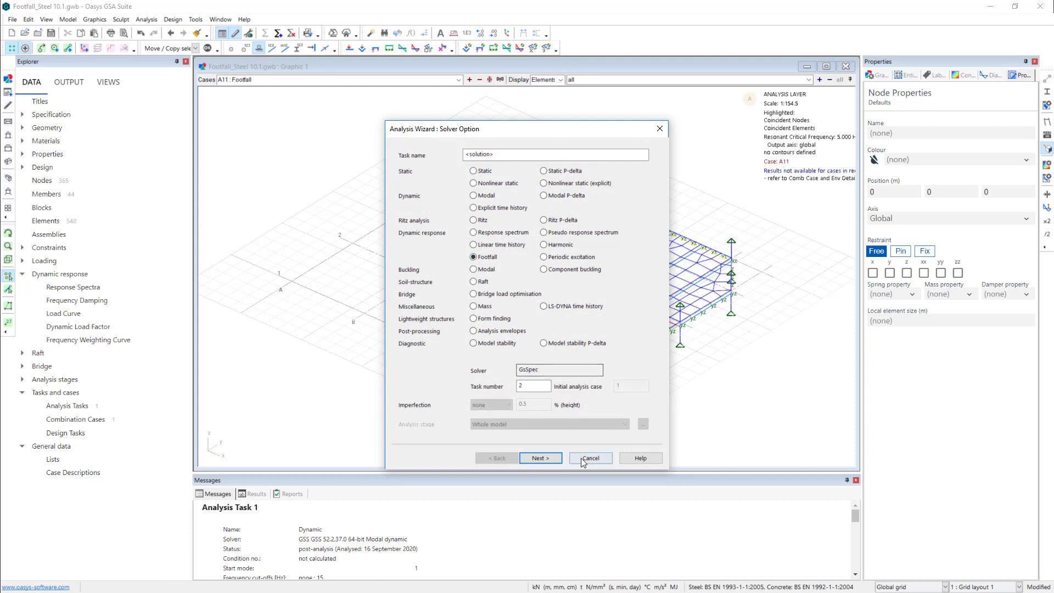
{"action": "left_click", "coordinate": [555, 460]}
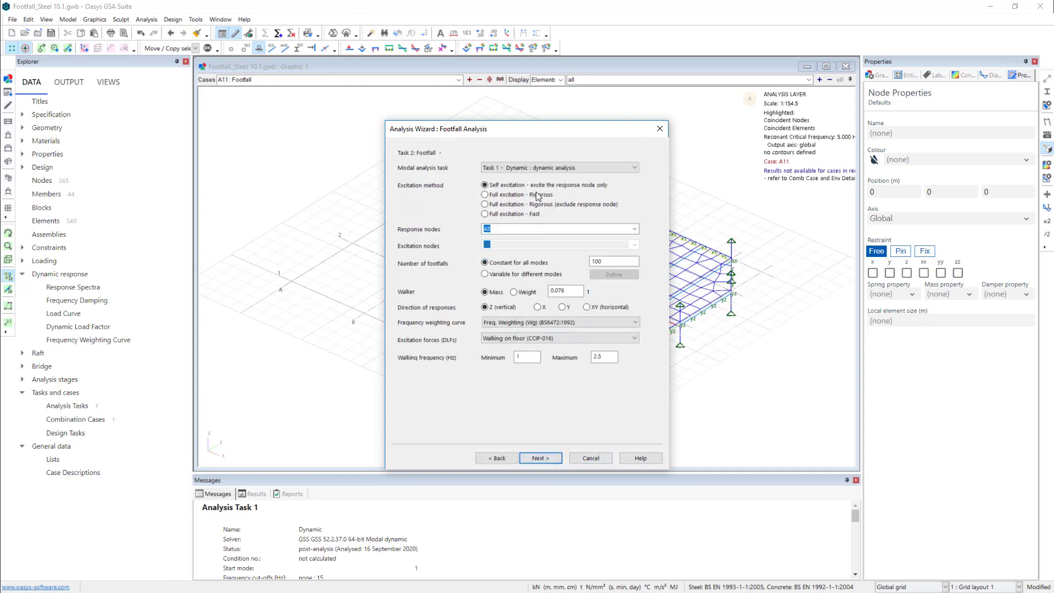
{"action": "left_click", "coordinate": [604, 170]}
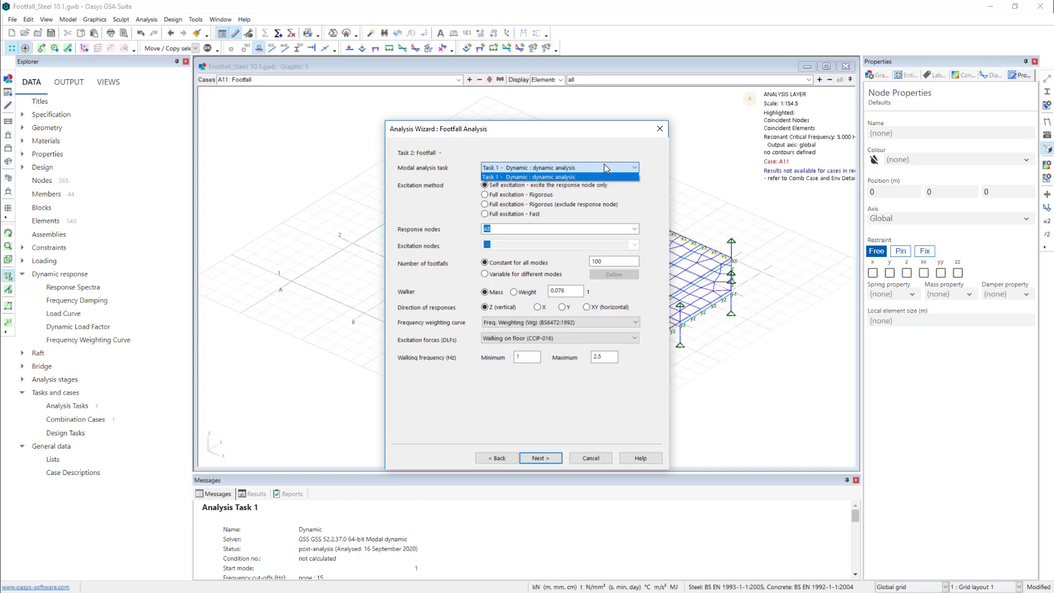
{"action": "left_click", "coordinate": [600, 149]}
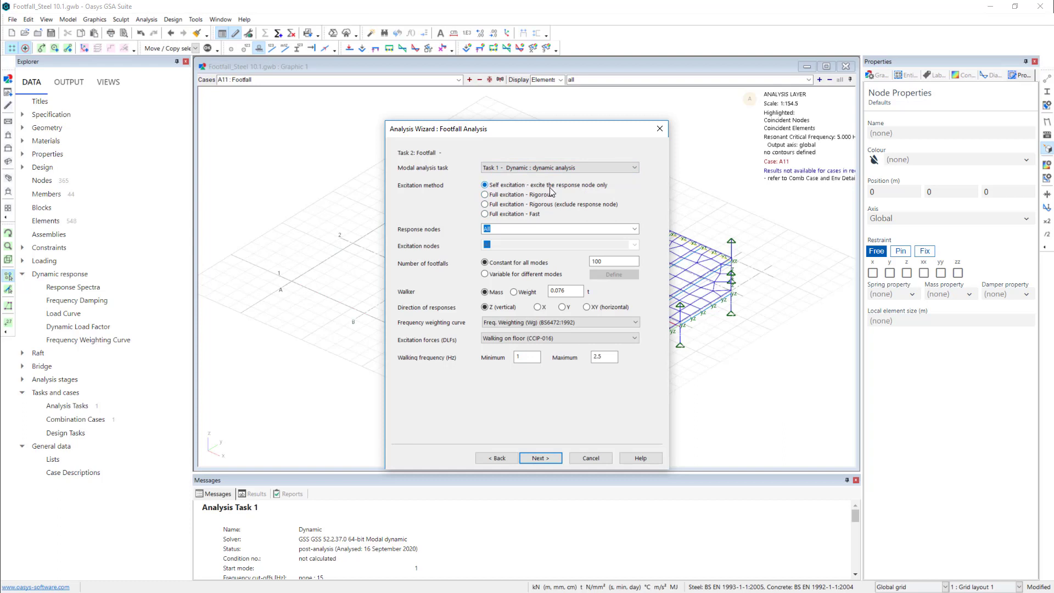
- Set the new footfall task's excitation method to Full excitation - Rigorous and move the wizard aside to uncover the model
{"action": "left_click", "coordinate": [510, 197]}
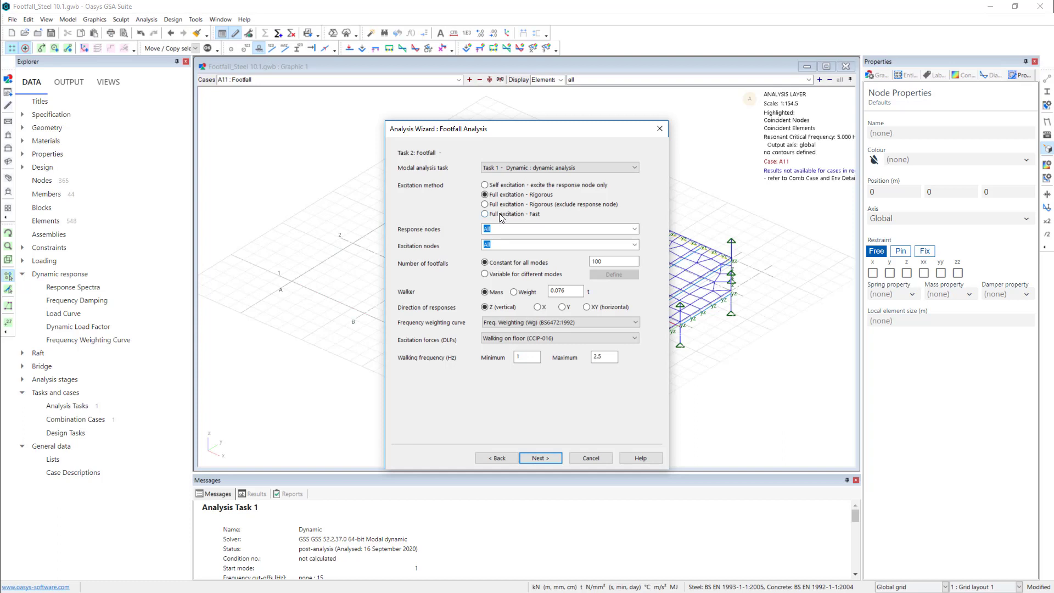
{"action": "left_click", "coordinate": [485, 216]}
{"action": "left_click", "coordinate": [496, 196]}
{"action": "left_click_drag", "start_coordinate": [496, 135], "coordinate": [356, 132]}
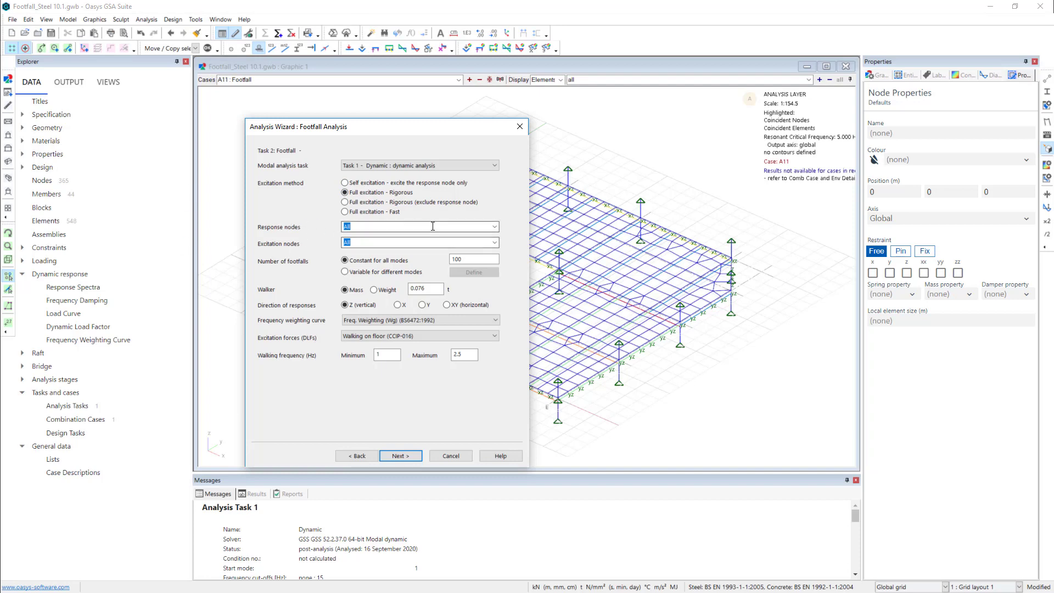
- Keep all nodes as response nodes and set the number of footfalls, constant for all modes, to 20
{"action": "left_click", "coordinate": [494, 226]}
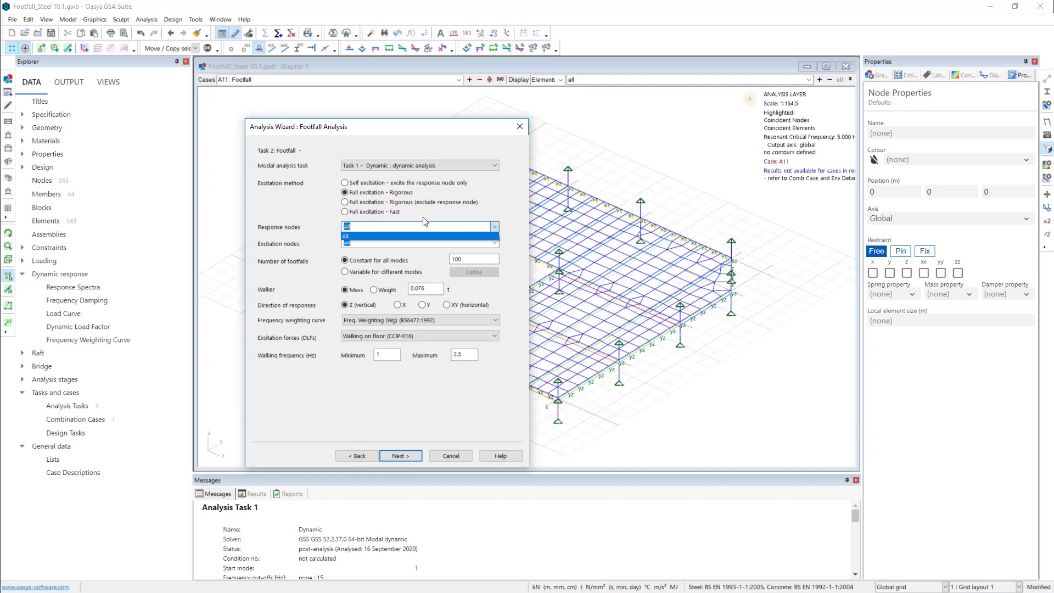
{"action": "left_click", "coordinate": [517, 215]}
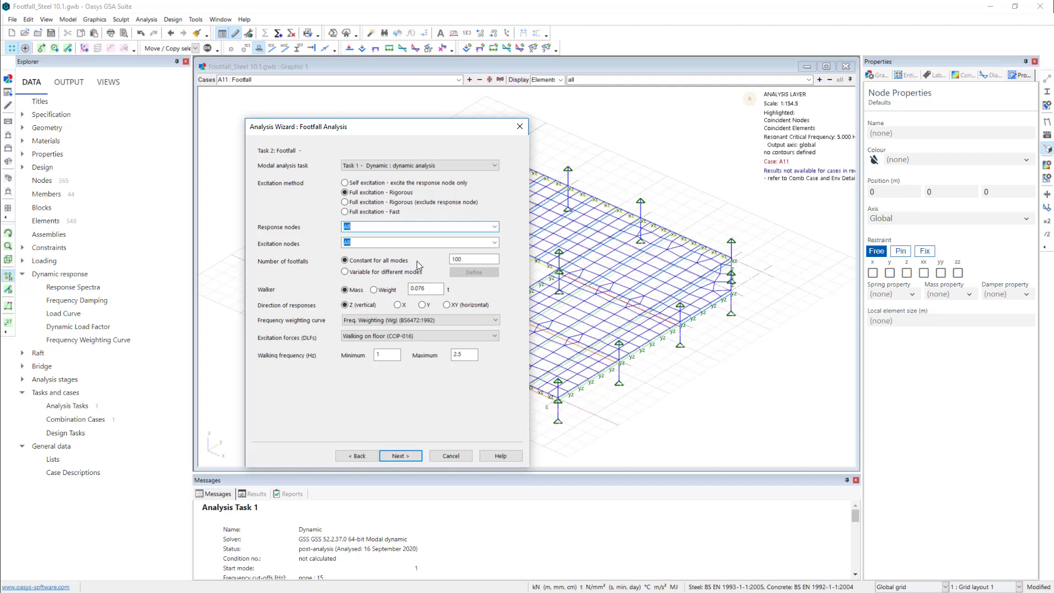
{"action": "left_click", "coordinate": [475, 259]}
{"action": "key", "text": "BackSpace"}
{"action": "key", "text": "BackSpace"}
{"action": "type", "text": "20"}
- Choose the Freq. Weighting (Wg) (BS6472:1992) curve and Walking on floor (CCIP-016) excitation forces for the footfall task
{"action": "left_click", "coordinate": [389, 323]}
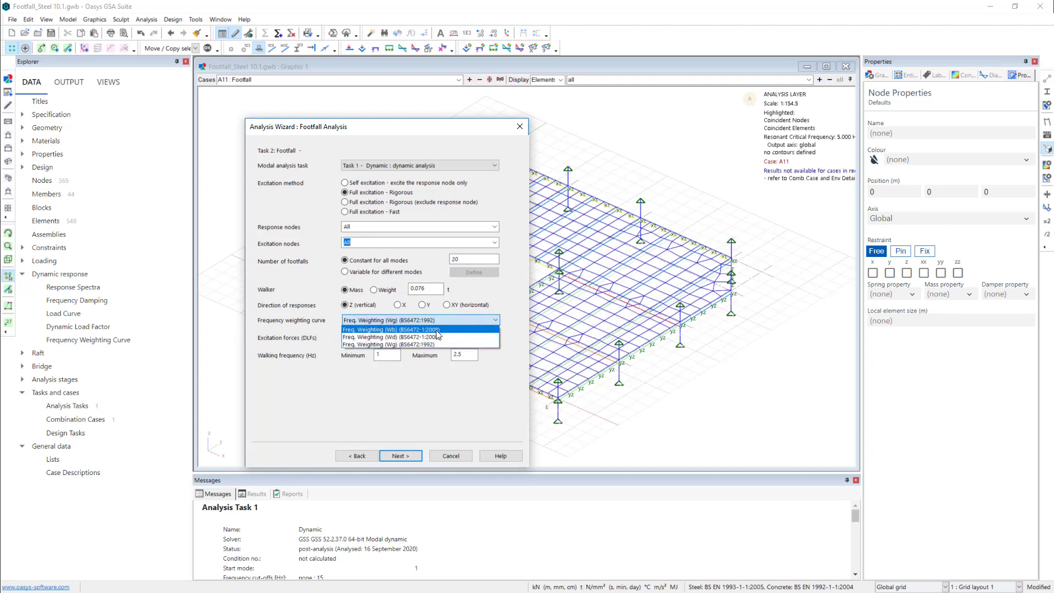
{"action": "left_click", "coordinate": [414, 343]}
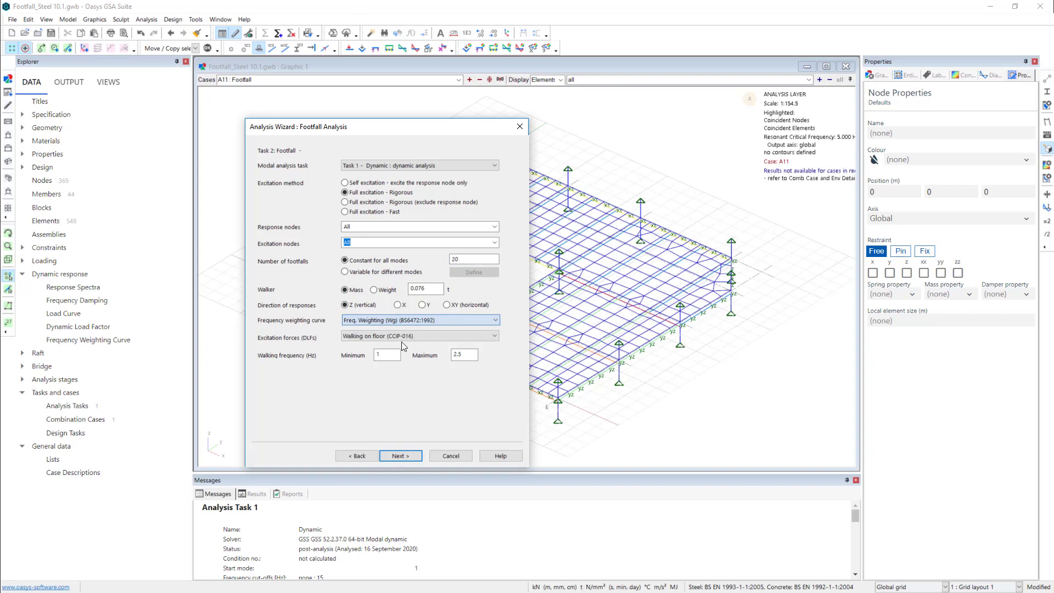
{"action": "left_click", "coordinate": [391, 337]}
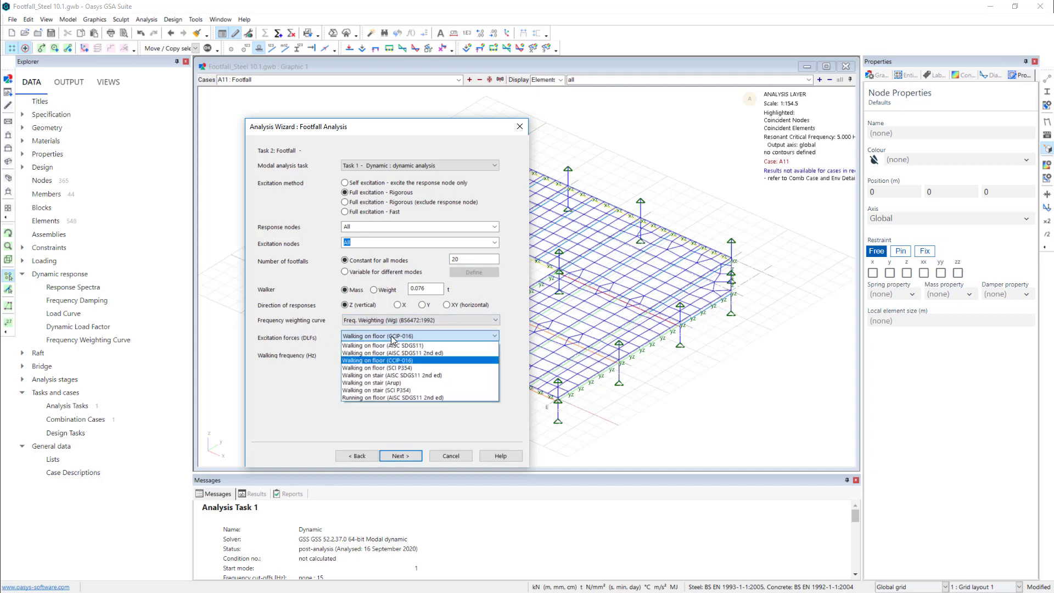
{"action": "left_click", "coordinate": [414, 362]}
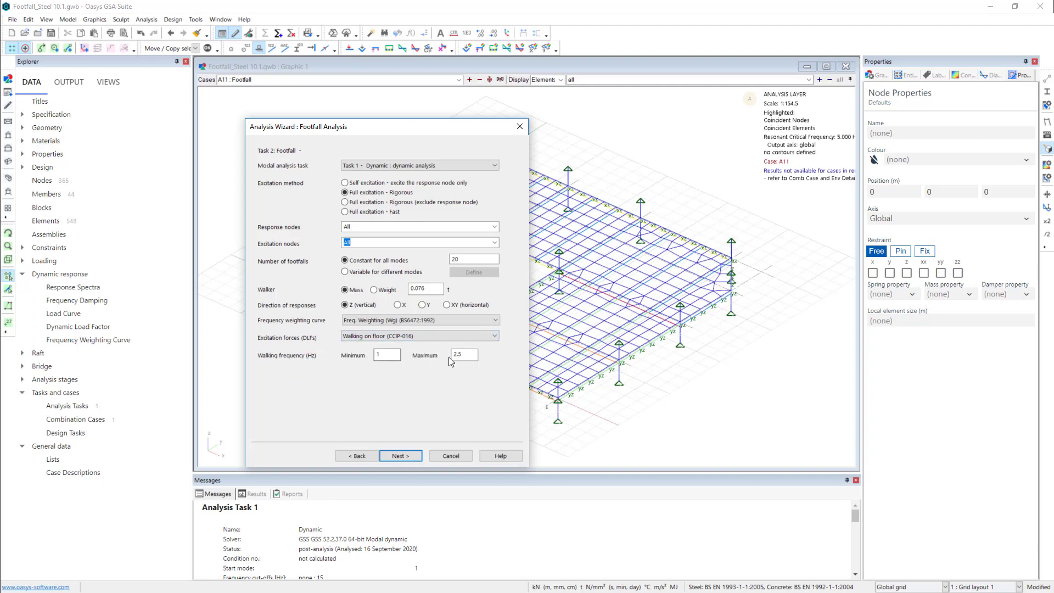
{"action": "left_click", "coordinate": [453, 331]}
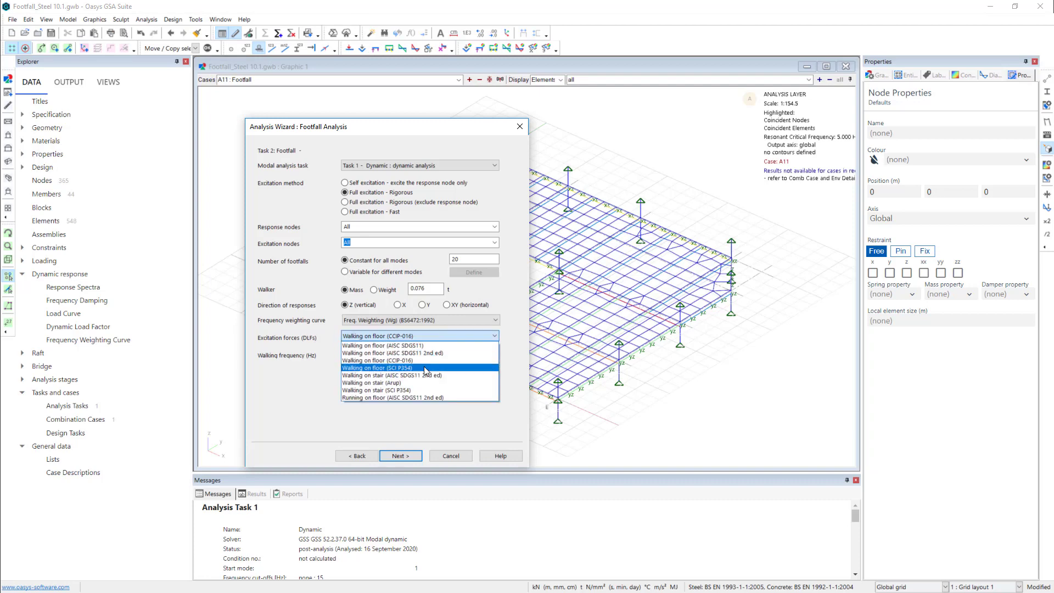
{"action": "left_click", "coordinate": [426, 368]}
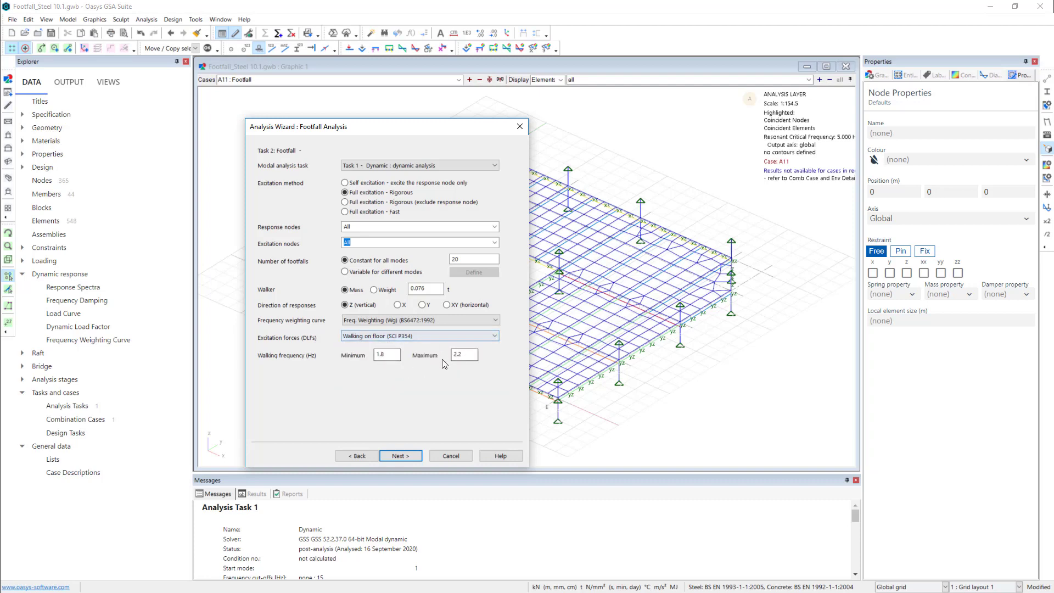
{"action": "left_click", "coordinate": [467, 336]}
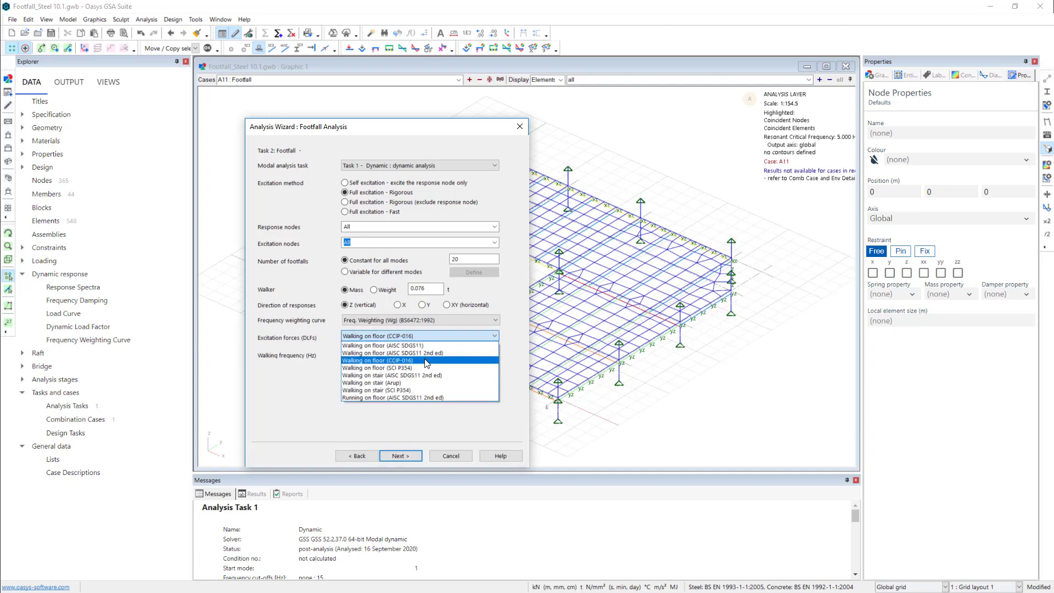
{"action": "left_click", "coordinate": [427, 360]}
- Keep a constant damping of 2% for the footfall task and finish the wizard to run the analysis
{"action": "left_click", "coordinate": [403, 456]}
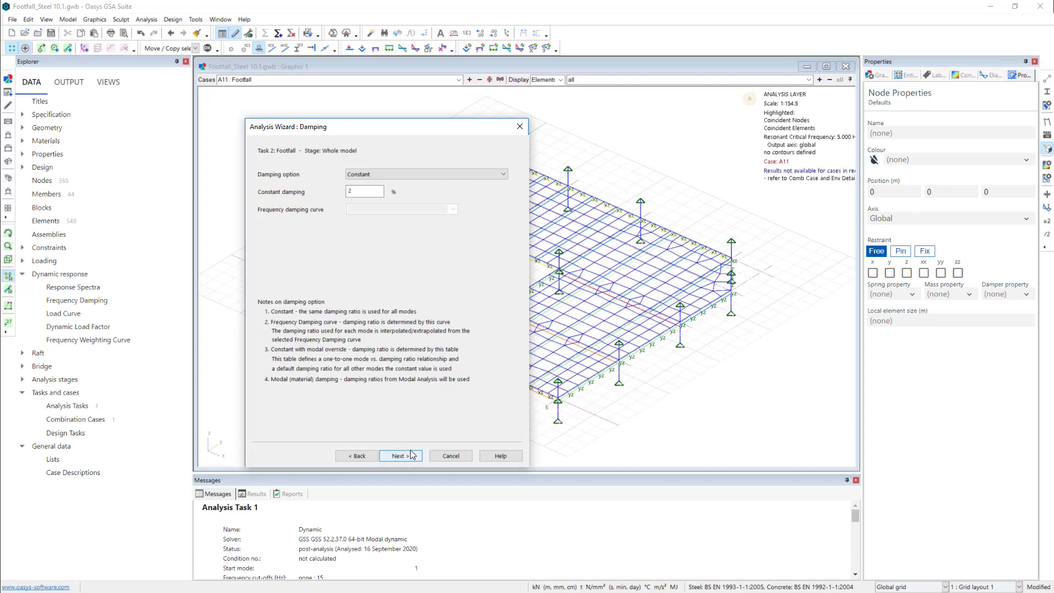
{"action": "left_click", "coordinate": [365, 192]}
{"action": "left_click", "coordinate": [457, 174]}
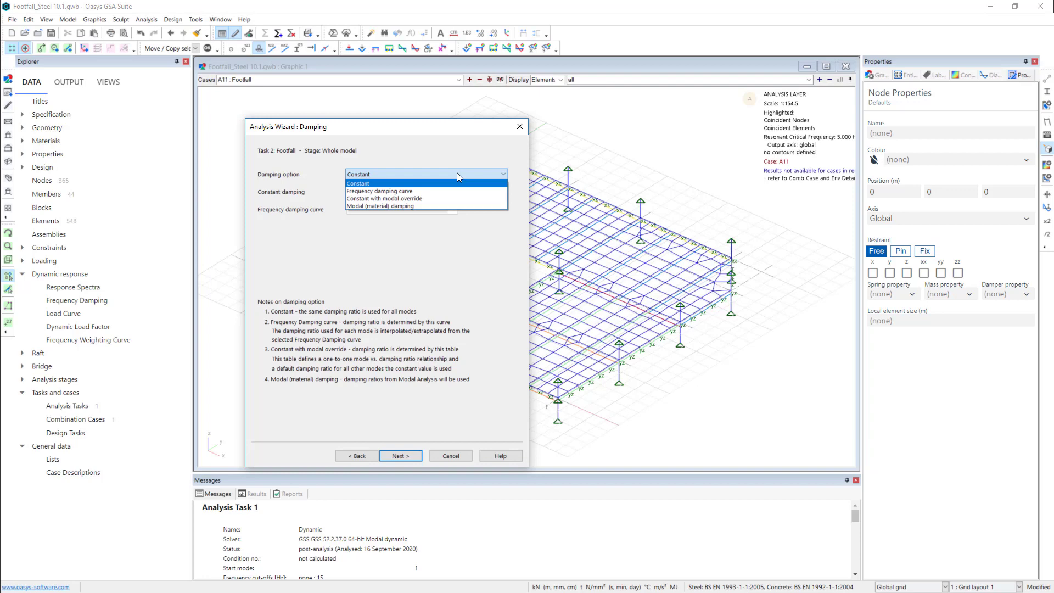
{"action": "left_click", "coordinate": [451, 148]}
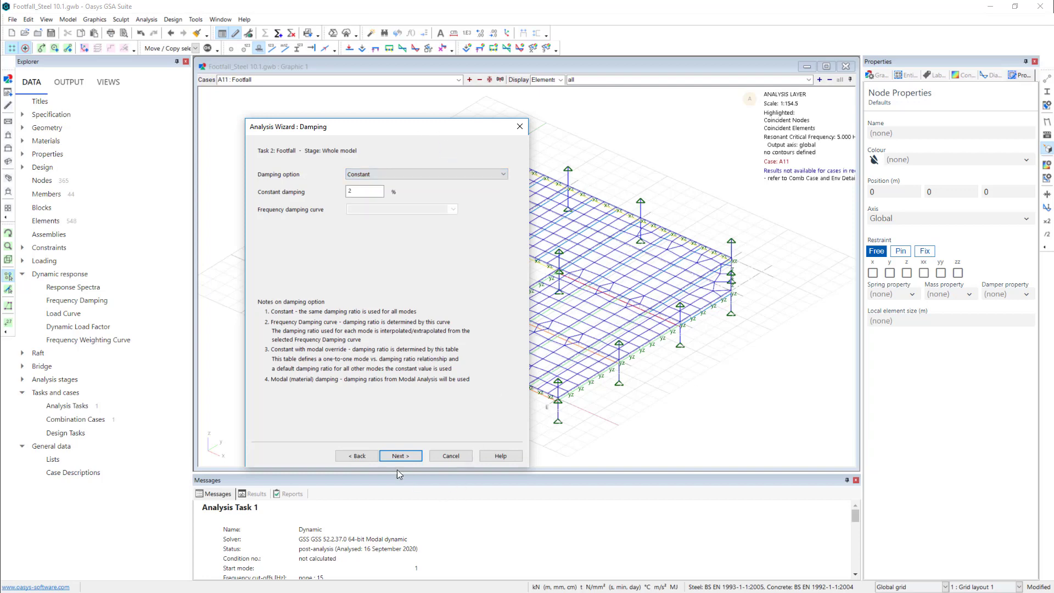
{"action": "left_click", "coordinate": [401, 456]}
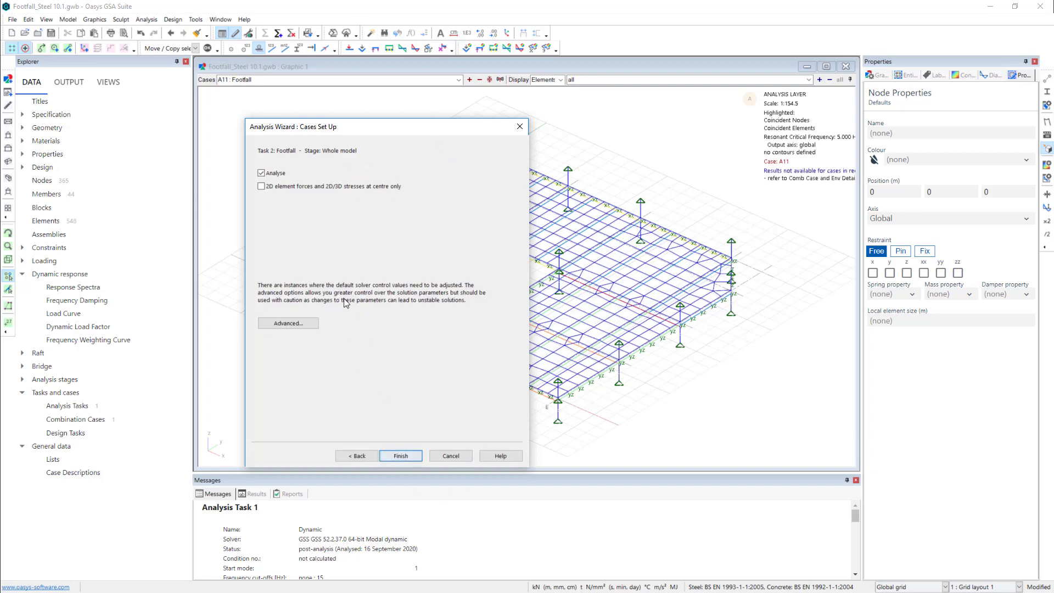
{"action": "left_click", "coordinate": [410, 454]}
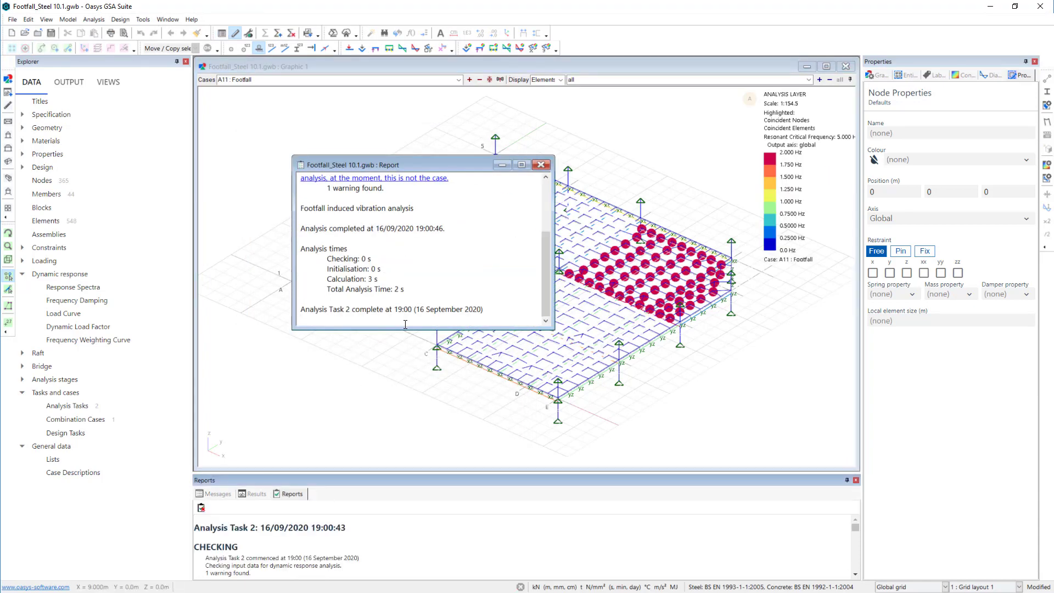
- Look through the new nodal resonant footfall contours, from Maximum Resonant Response Factor to Resonant Critical Frequency
{"action": "left_click", "coordinate": [657, 67]}
{"action": "left_click", "coordinate": [968, 75]}
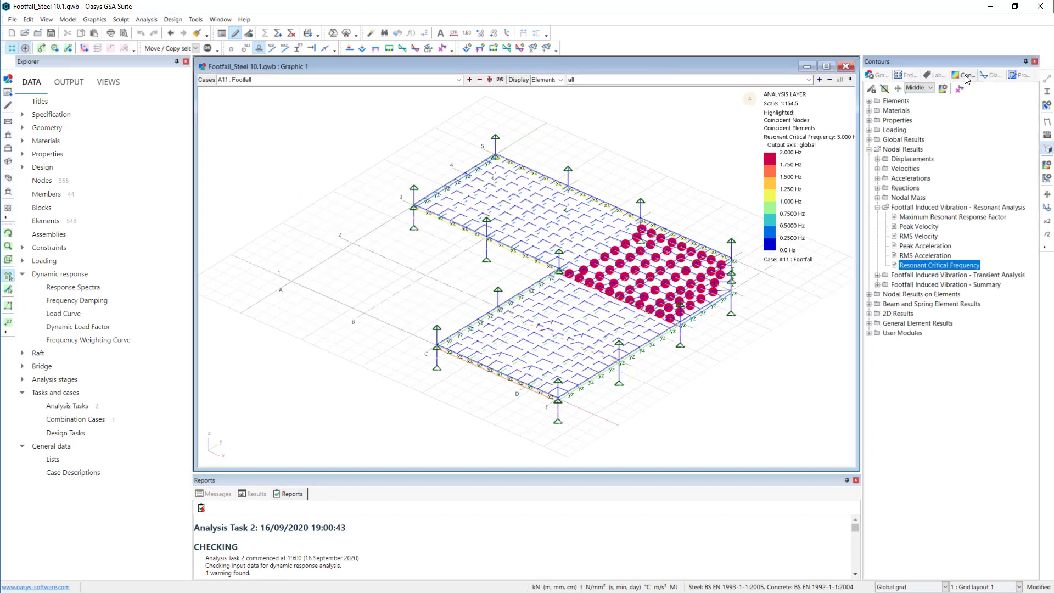
{"action": "left_click", "coordinate": [934, 219]}
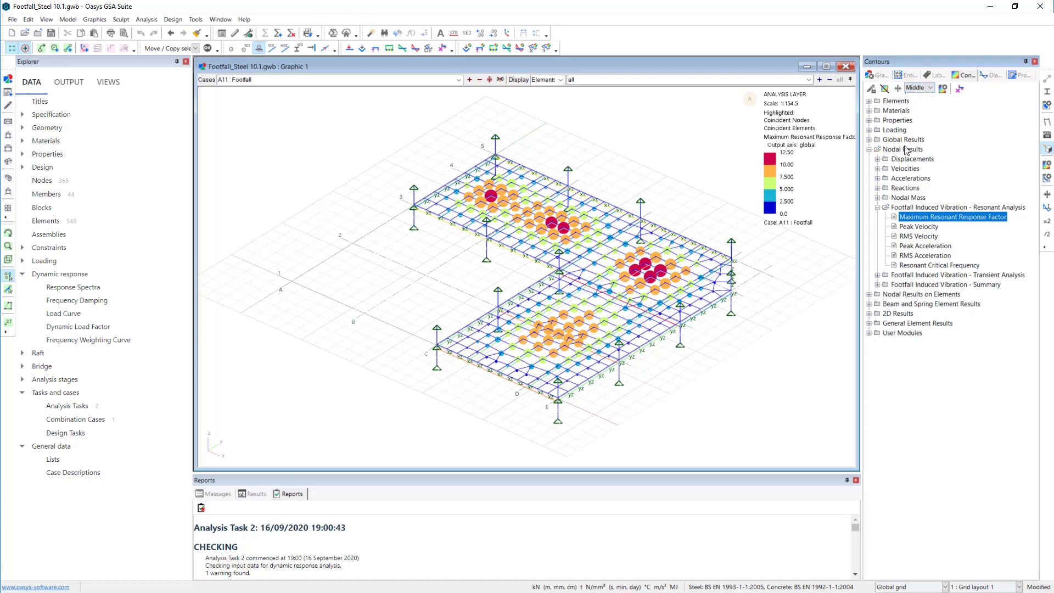
{"action": "left_click", "coordinate": [883, 198]}
{"action": "left_click", "coordinate": [932, 229]}
{"action": "left_click", "coordinate": [932, 237]}
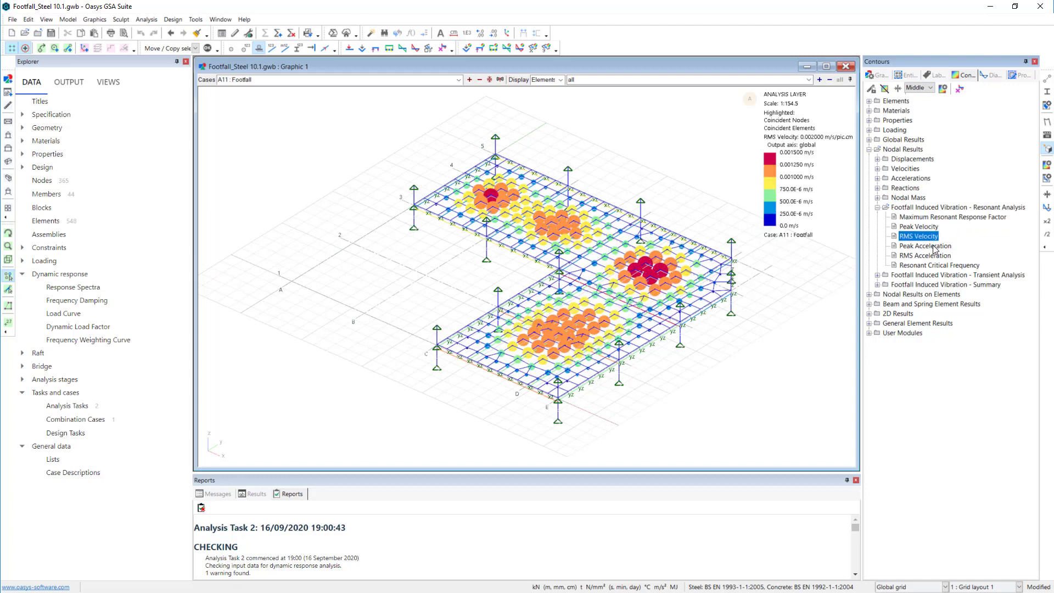
{"action": "left_click", "coordinate": [934, 247]}
{"action": "left_click", "coordinate": [912, 266]}
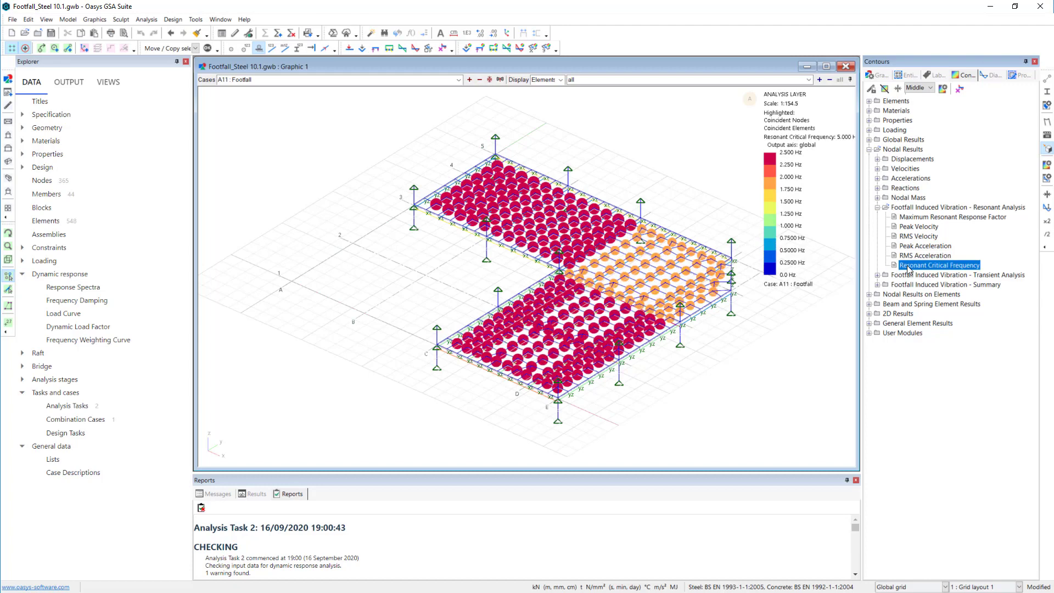
- Look through the nodal transient footfall contours, including Maximum Transient Response Factor and Transient Critical Frequency, ending with RMS Acceleration
{"action": "left_click", "coordinate": [878, 275]}
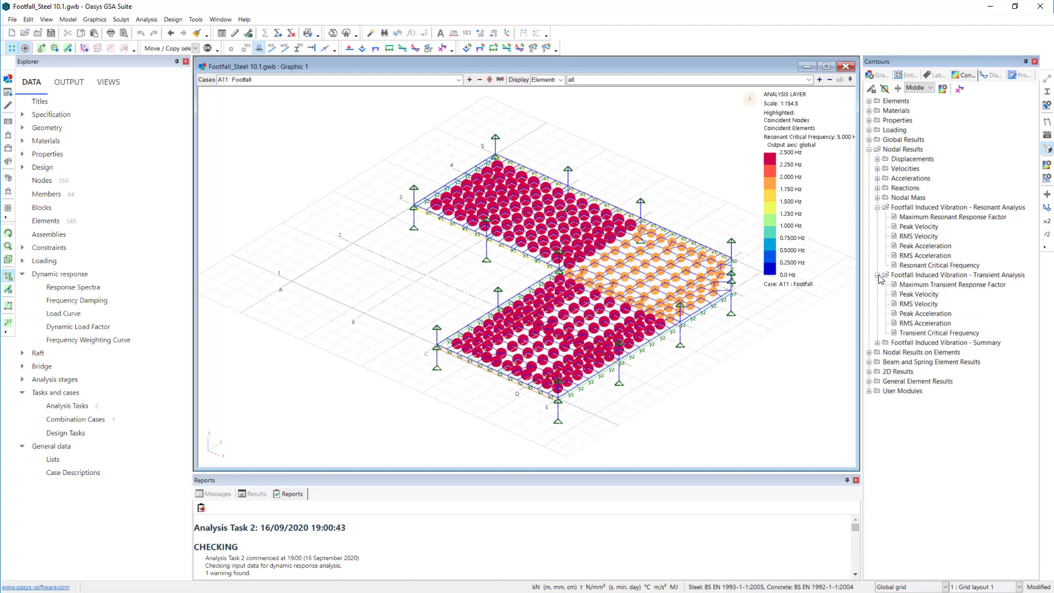
{"action": "left_click", "coordinate": [945, 286]}
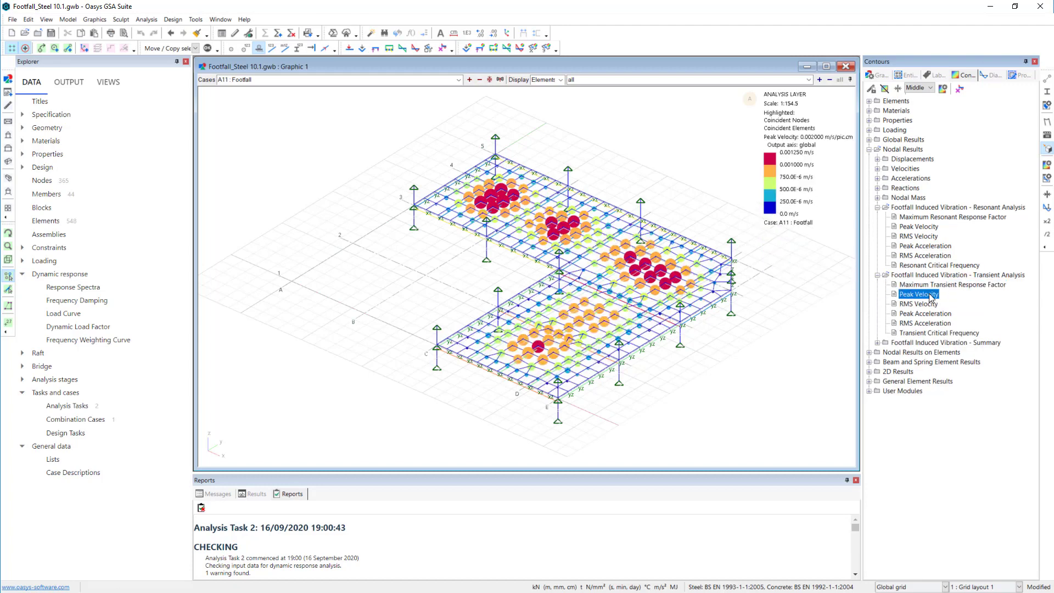
{"action": "left_click", "coordinate": [934, 295]}
{"action": "left_click", "coordinate": [934, 315]}
{"action": "left_click", "coordinate": [927, 333]}
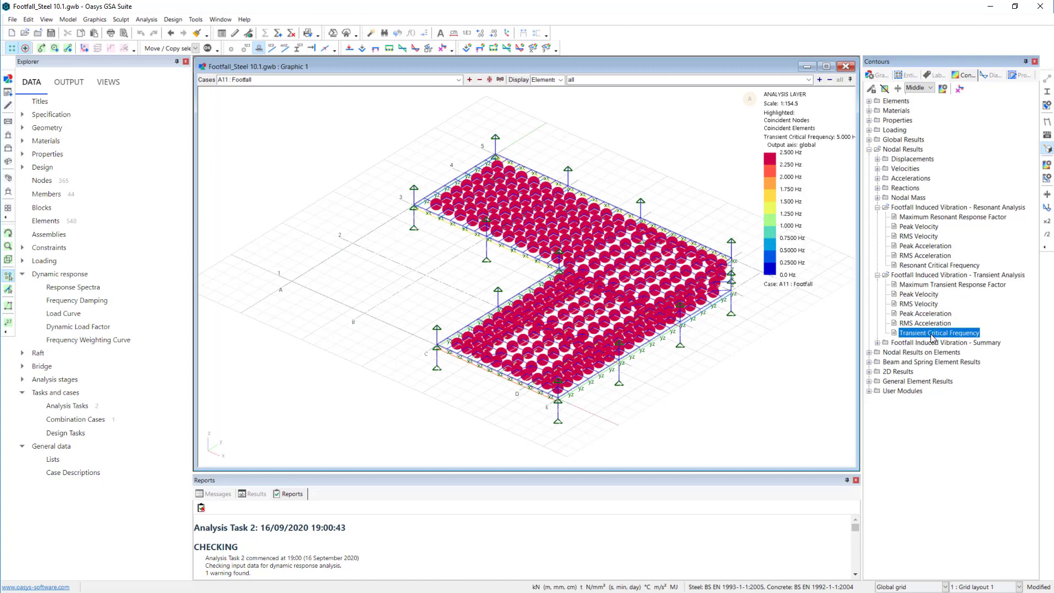
{"action": "left_click", "coordinate": [927, 323]}
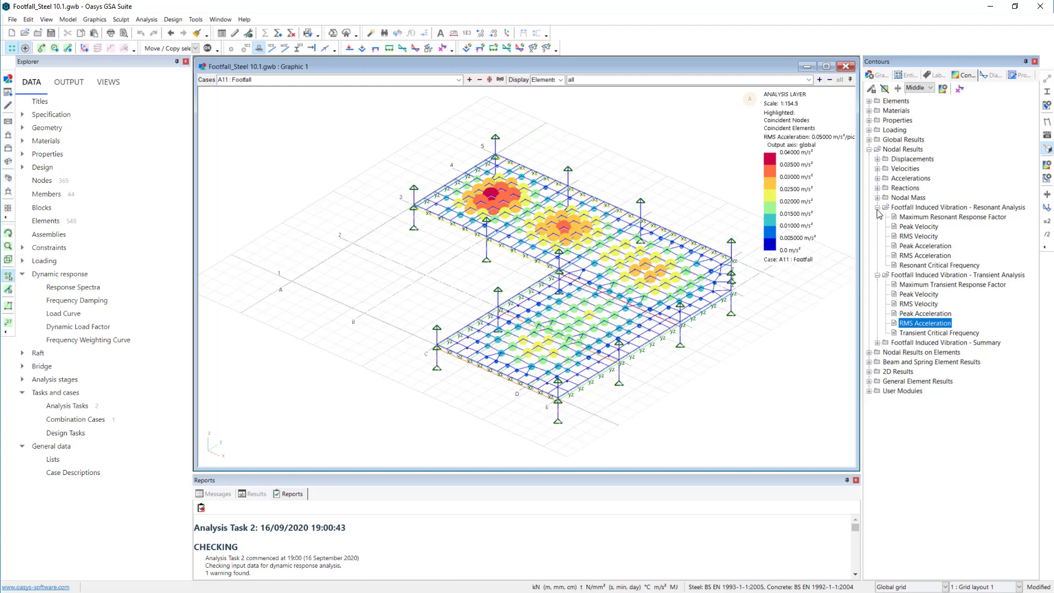
- Contour the footfall summary's Overall Maximum Response Factor on the elements
{"action": "left_click", "coordinate": [870, 150]}
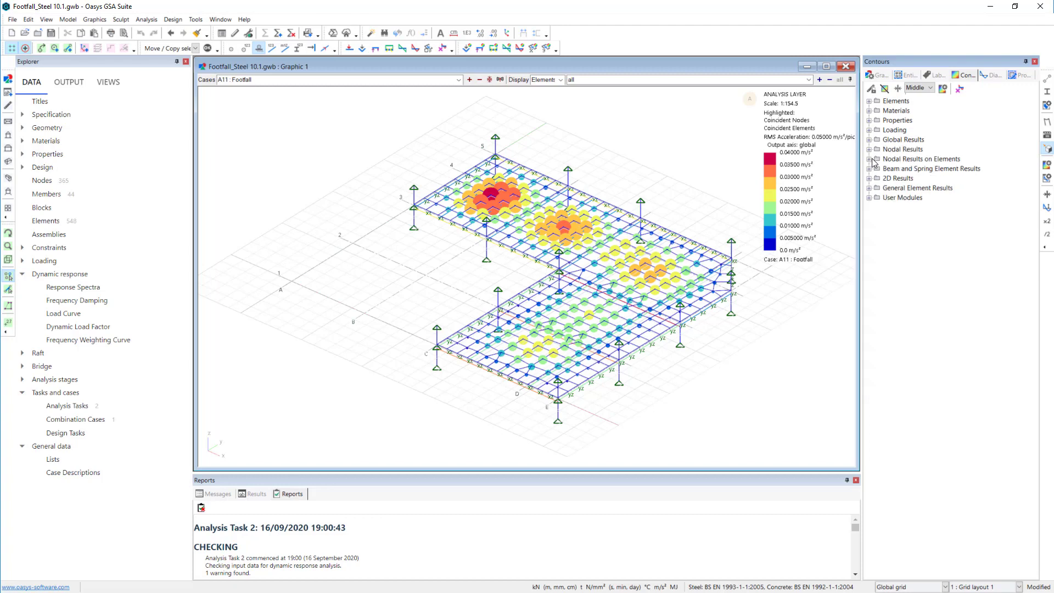
{"action": "left_click", "coordinate": [870, 159]}
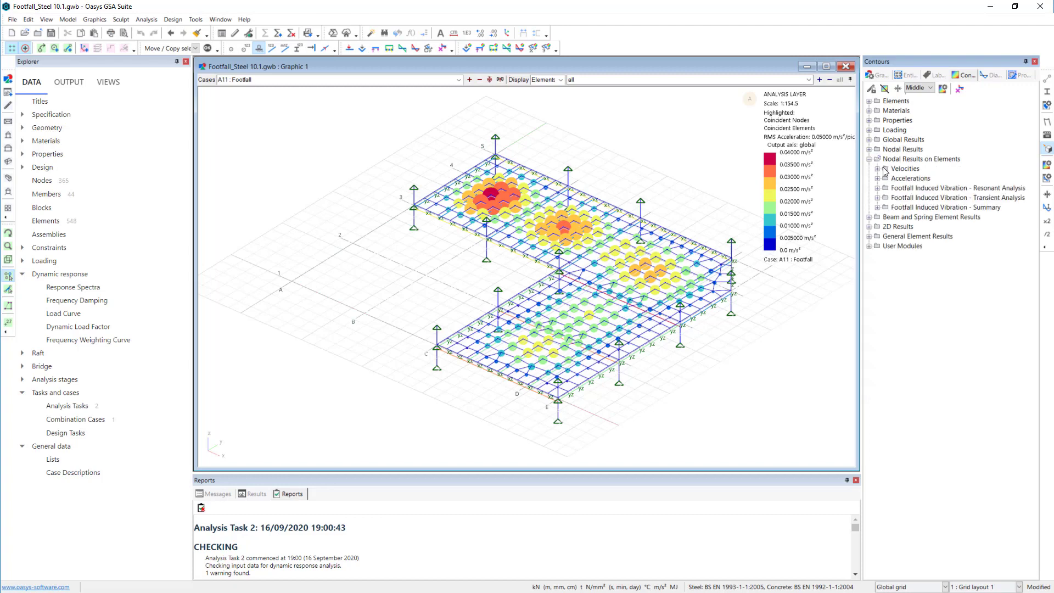
{"action": "left_click", "coordinate": [878, 207]}
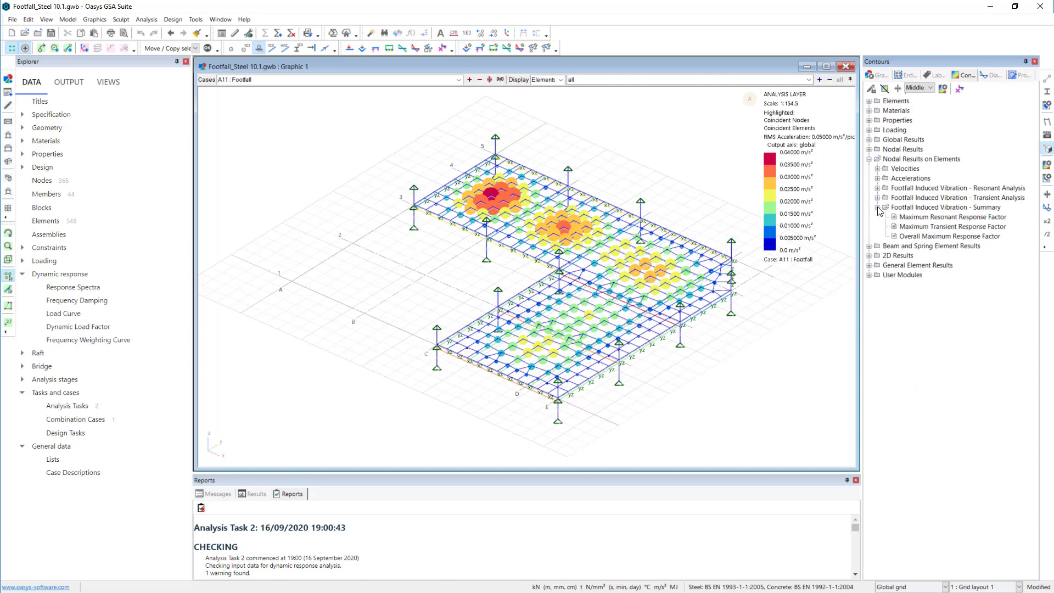
{"action": "left_click", "coordinate": [924, 238]}
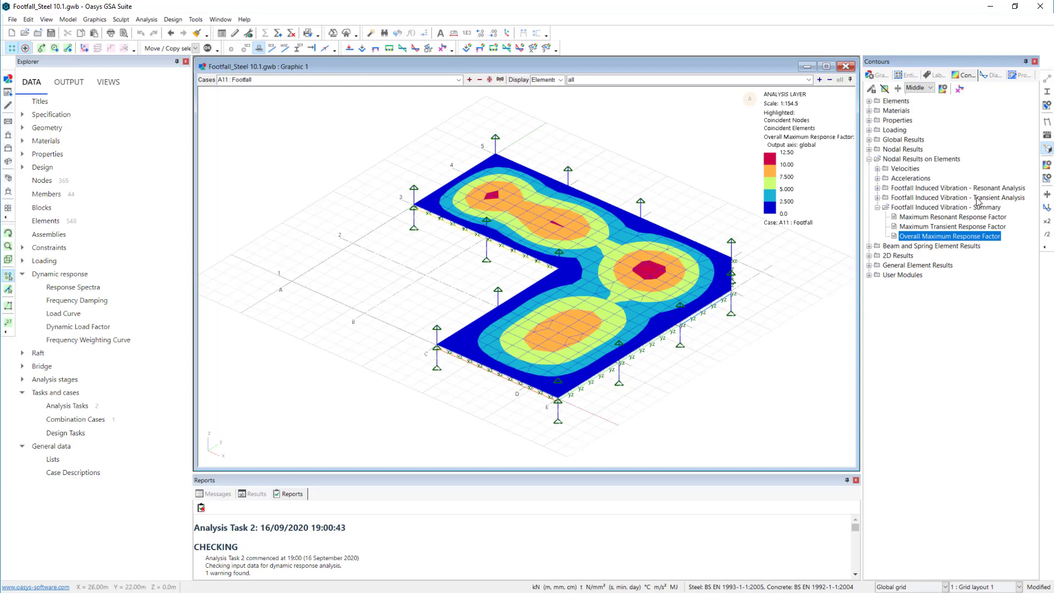
- Compare the nodal Overall Maximum Response Factor contour with the element-based one, ending on the element-based contour
{"action": "left_click", "coordinate": [869, 149]}
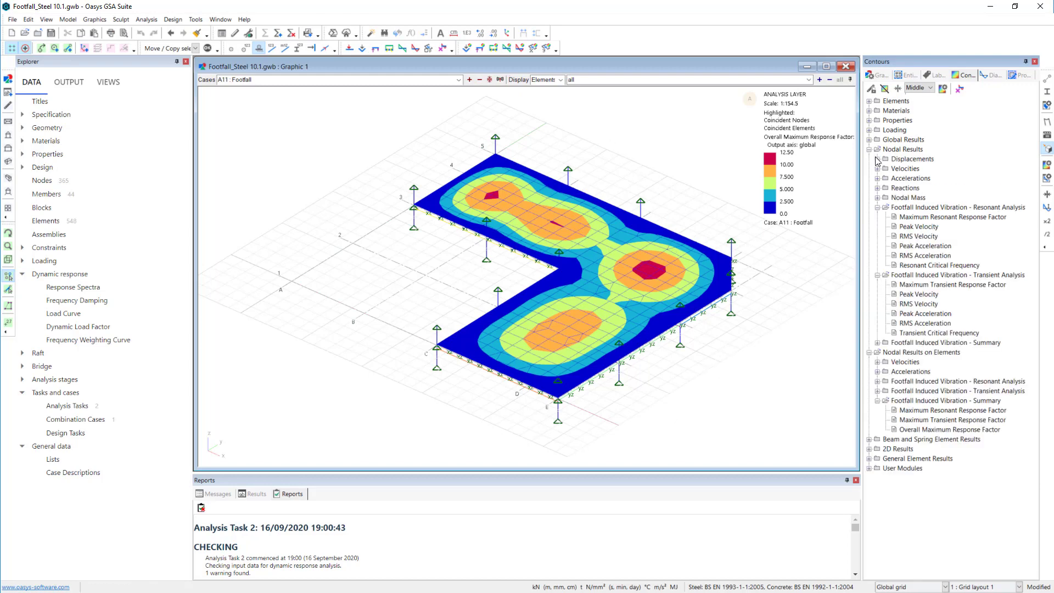
{"action": "left_click", "coordinate": [877, 208]}
{"action": "left_click", "coordinate": [878, 218]}
{"action": "left_click", "coordinate": [878, 227]}
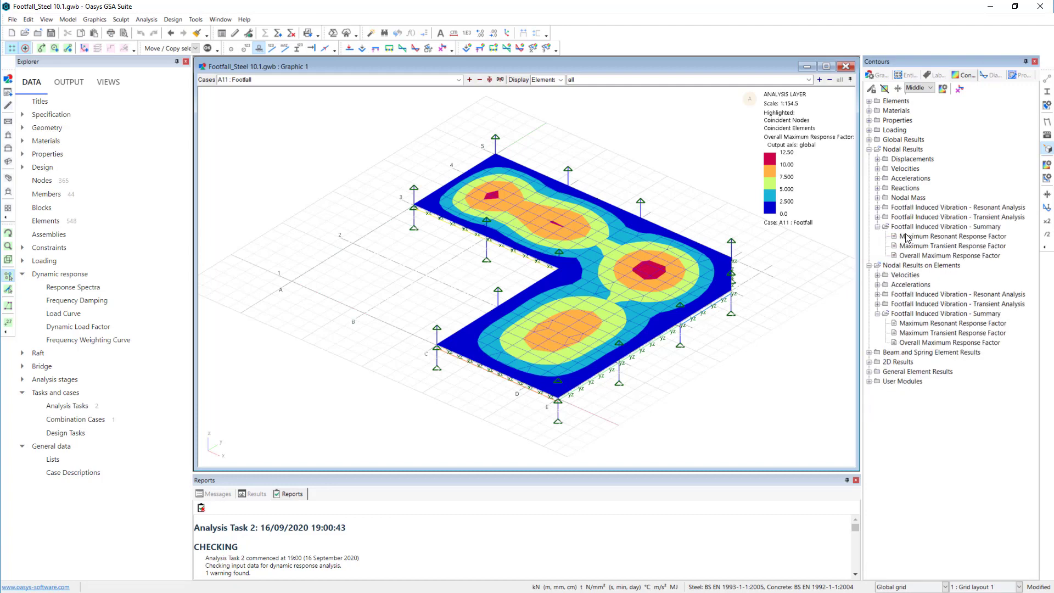
{"action": "double_click", "coordinate": [932, 256]}
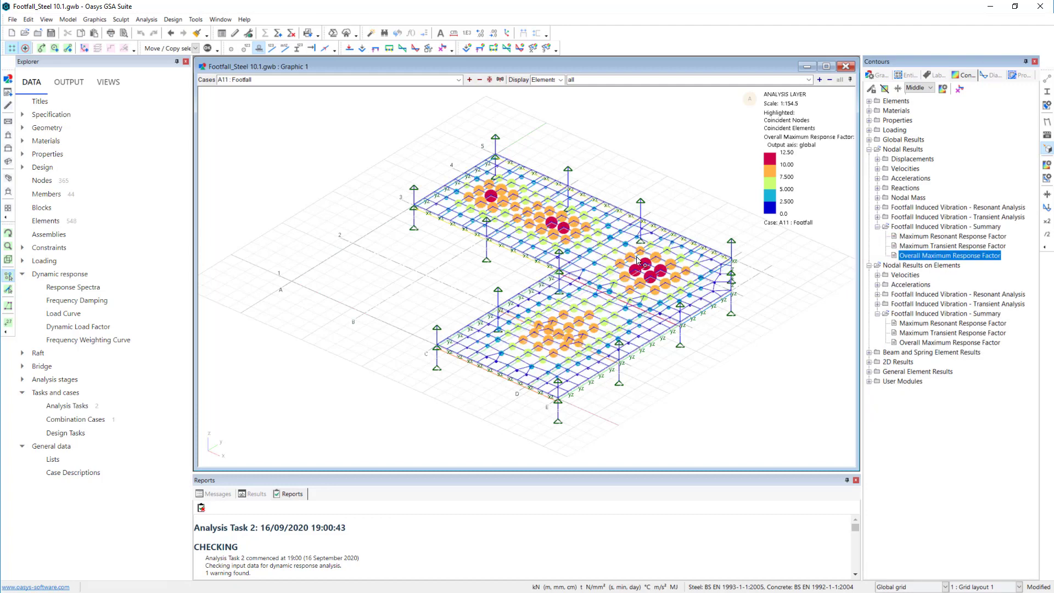
{"action": "double_click", "coordinate": [956, 344]}
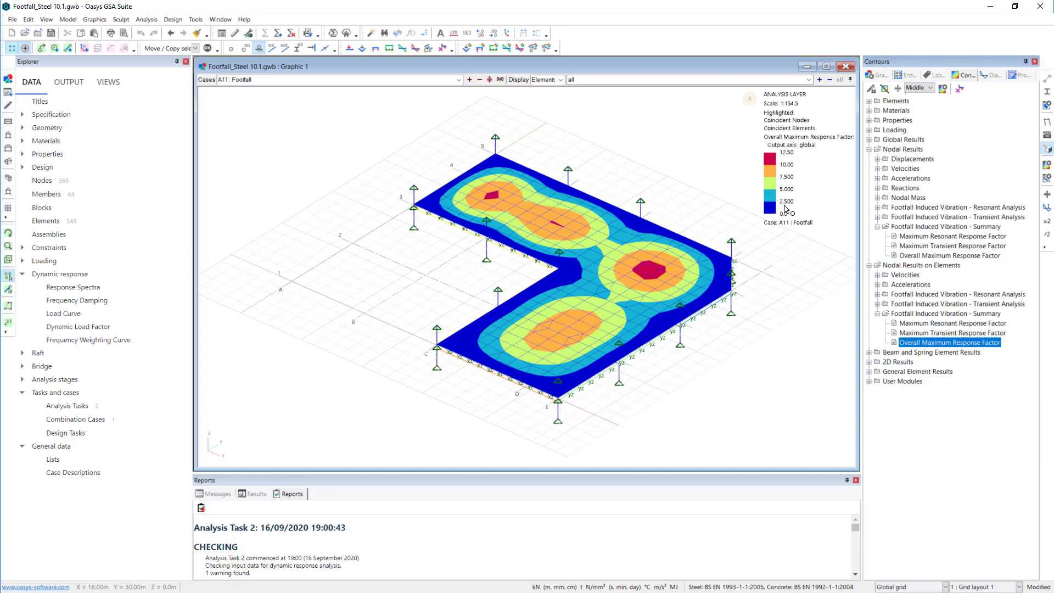
- Switch the contour settings to specified contour values and colours and open the table of contour values
{"action": "left_click", "coordinate": [944, 89]}
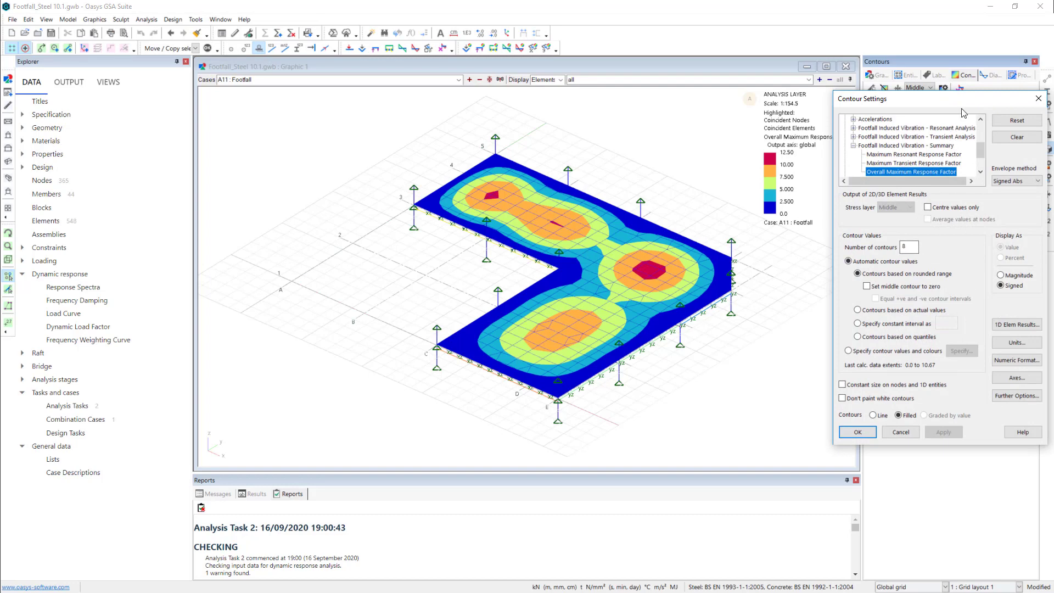
{"action": "left_click_drag", "start_coordinate": [956, 100], "coordinate": [909, 108]}
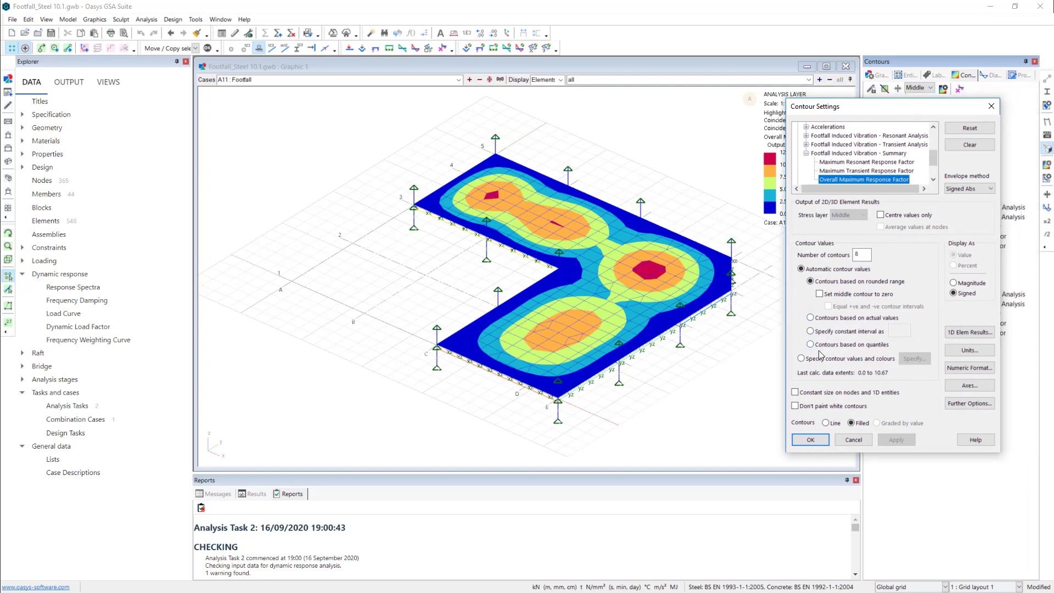
{"action": "left_click", "coordinate": [802, 360]}
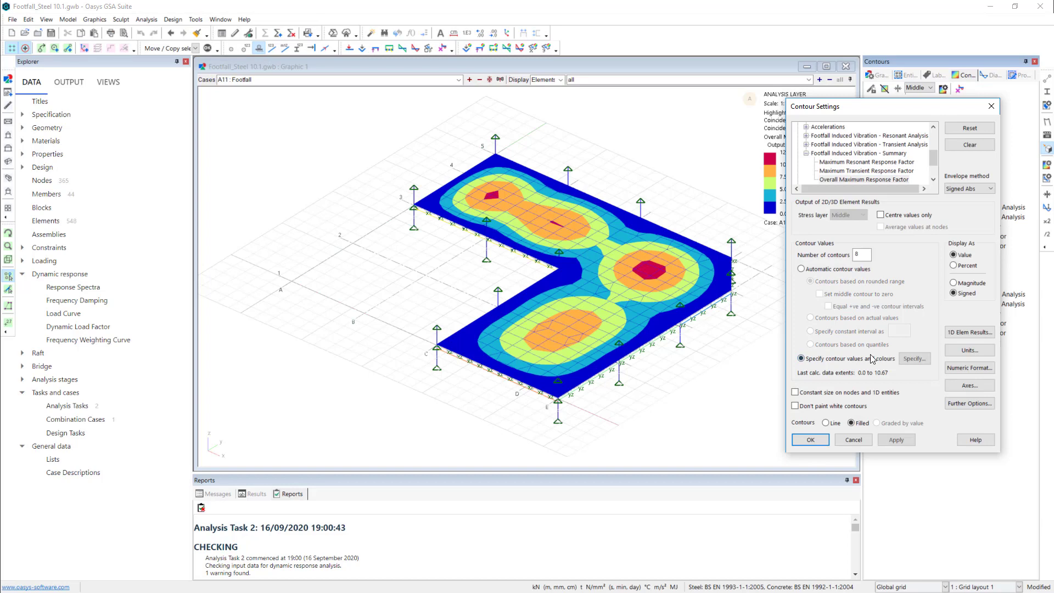
{"action": "left_click", "coordinate": [915, 359]}
- Set the values of contours 0 to 6 to 0, 1, 2, 4, 8, 16 and 32
{"action": "left_click", "coordinate": [834, 203]}
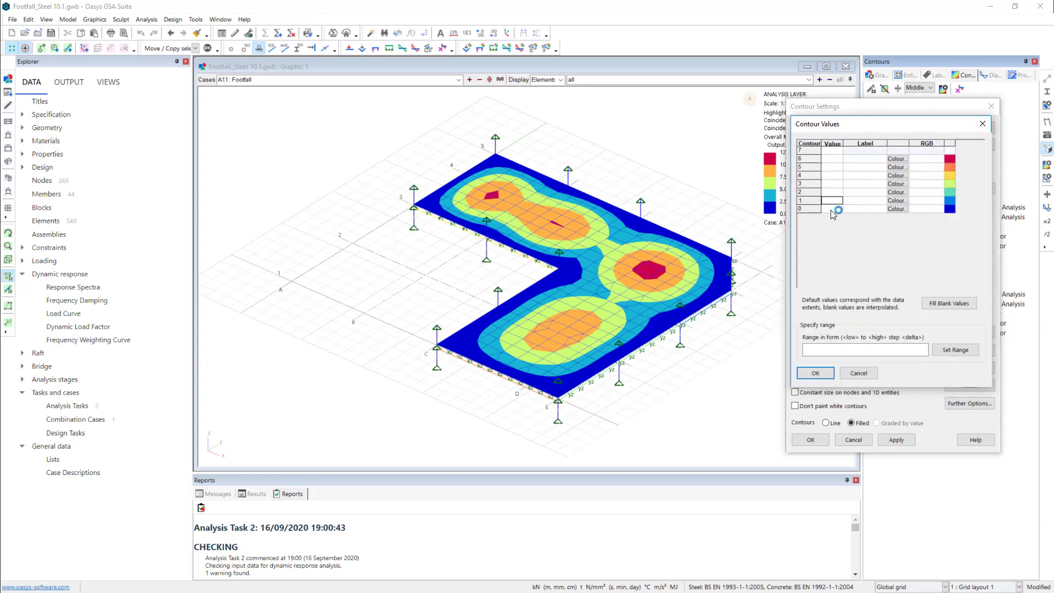
{"action": "left_click", "coordinate": [831, 211]}
{"action": "type", "text": "0"}
{"action": "key", "text": "Up"}
{"action": "type", "text": "1"}
{"action": "key", "text": "Up"}
{"action": "type", "text": "2"}
{"action": "key", "text": "Up"}
{"action": "type", "text": "4"}
{"action": "key", "text": "Up"}
{"action": "type", "text": "8"}
{"action": "key", "text": "Up"}
{"action": "type", "text": "16"}
{"action": "key", "text": "Up"}
{"action": "type", "text": "32"}
{"action": "key", "text": "Up"}
- Apply the specified contour values to the Overall Maximum Response Factor contour and close the contour settings
{"action": "left_click", "coordinate": [817, 373]}
{"action": "left_click", "coordinate": [822, 443]}
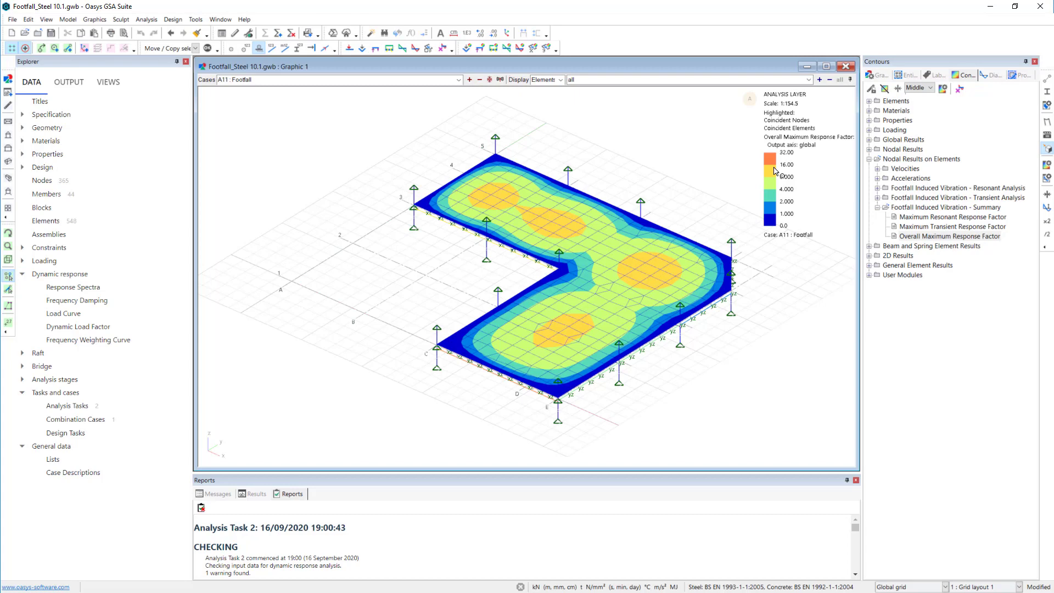
- Open the summary output of the nodal results for Footfall Induced Vibration - Summary
{"action": "left_click", "coordinate": [22, 274]}
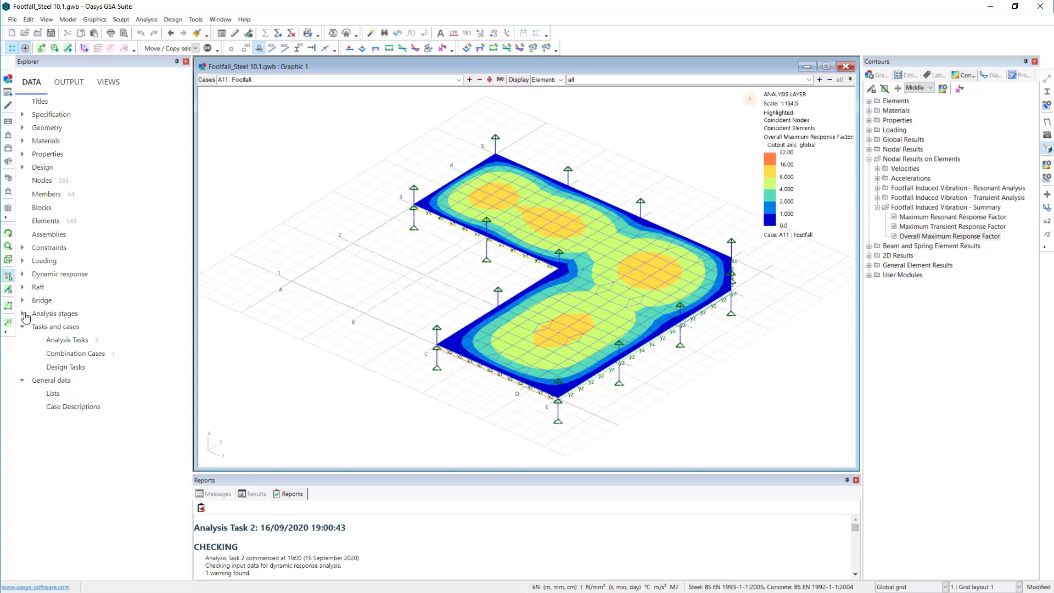
{"action": "left_click", "coordinate": [69, 83]}
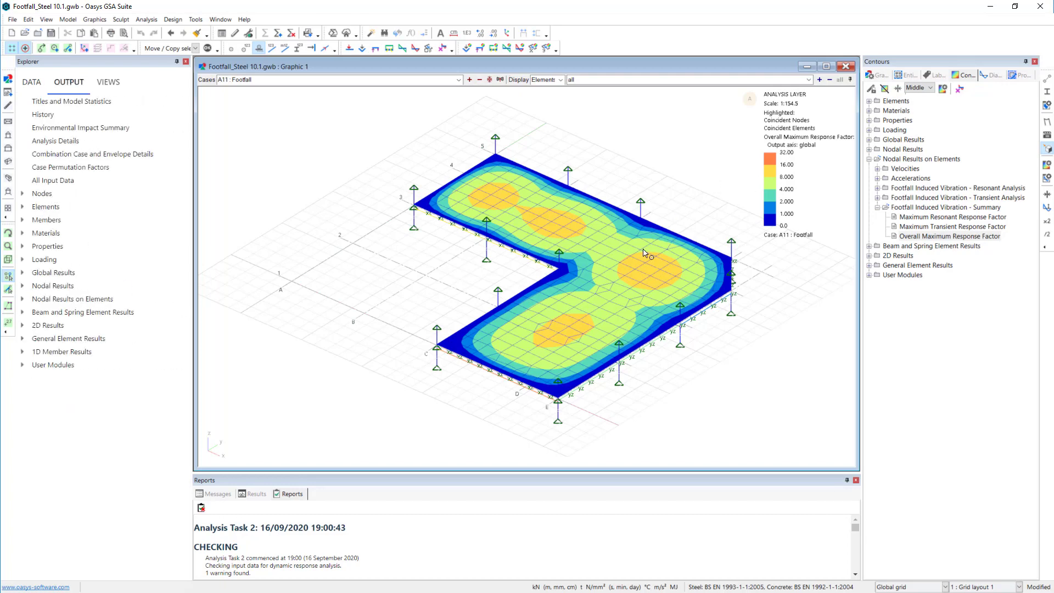
{"action": "left_click", "coordinate": [23, 286]}
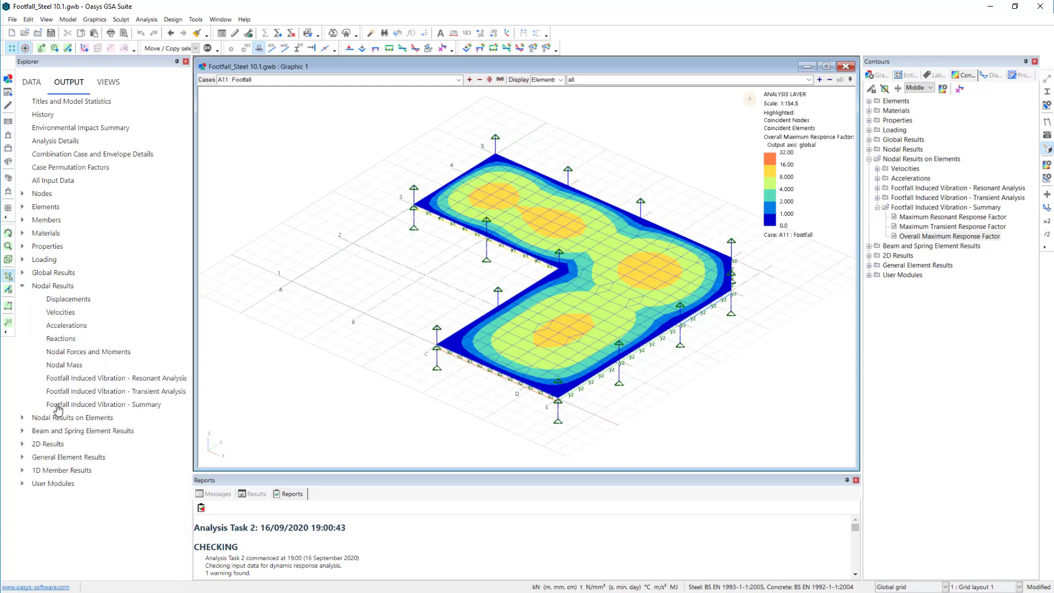
{"action": "right_click", "coordinate": [110, 408]}
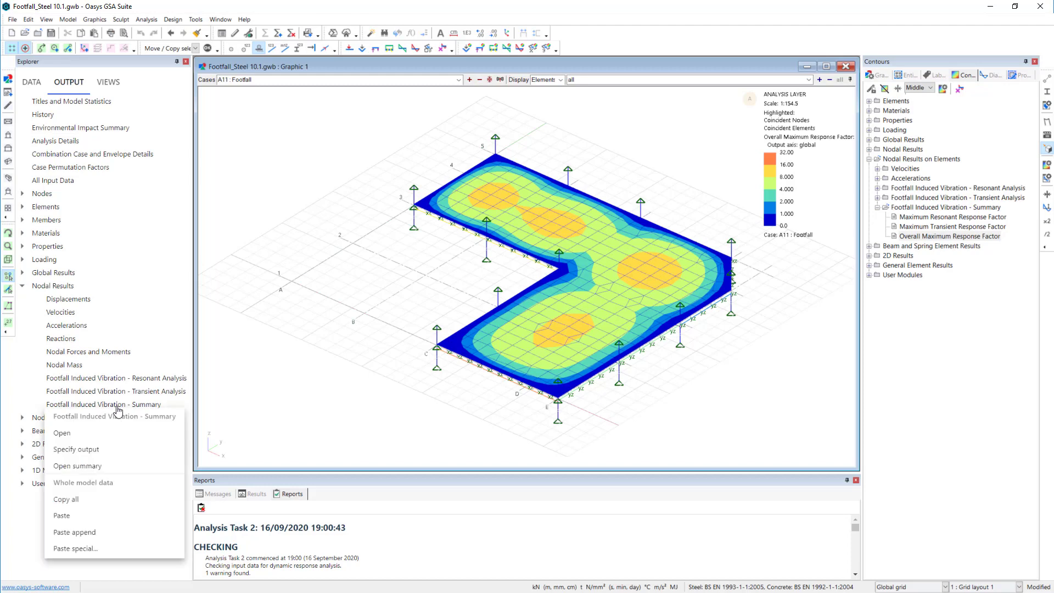
{"action": "left_click", "coordinate": [99, 467]}
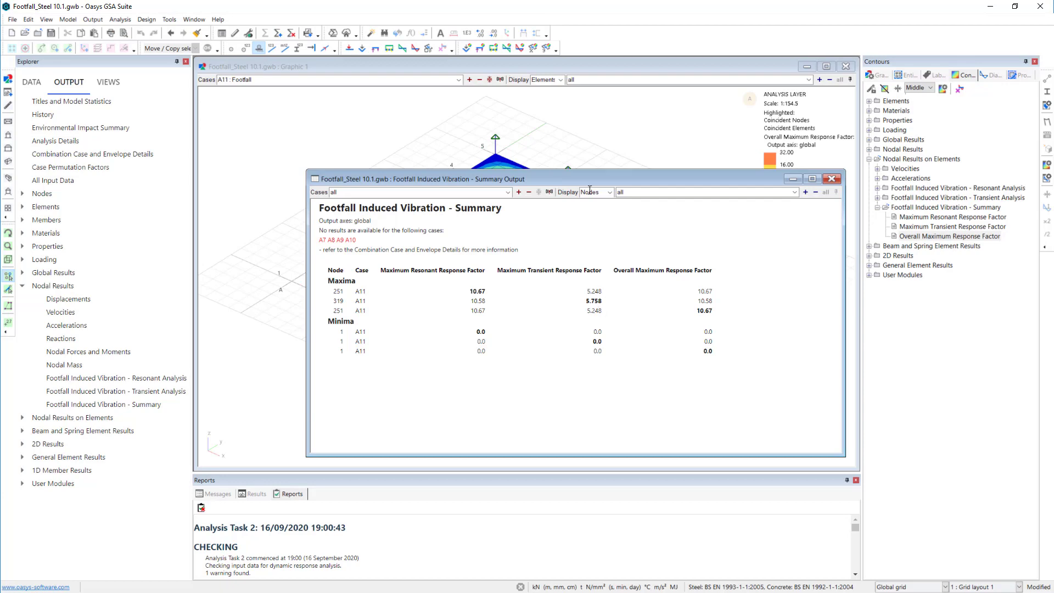
- Arrange the summary output and the graphic view so the node numbers and the contoured floor are both in sight
{"action": "left_click_drag", "start_coordinate": [588, 179], "coordinate": [480, 104]}
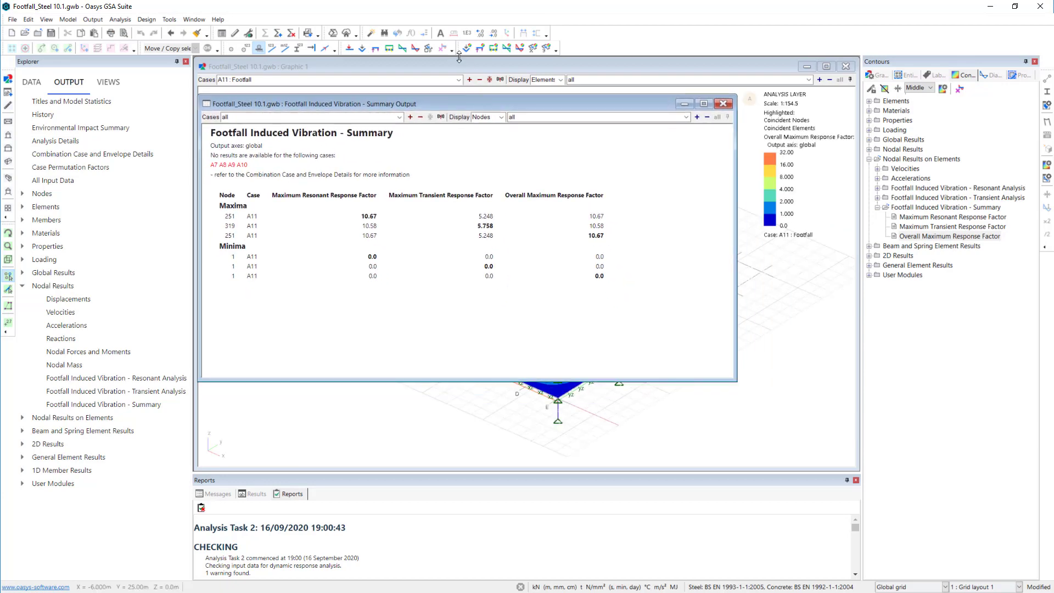
{"action": "left_click", "coordinate": [199, 403]}
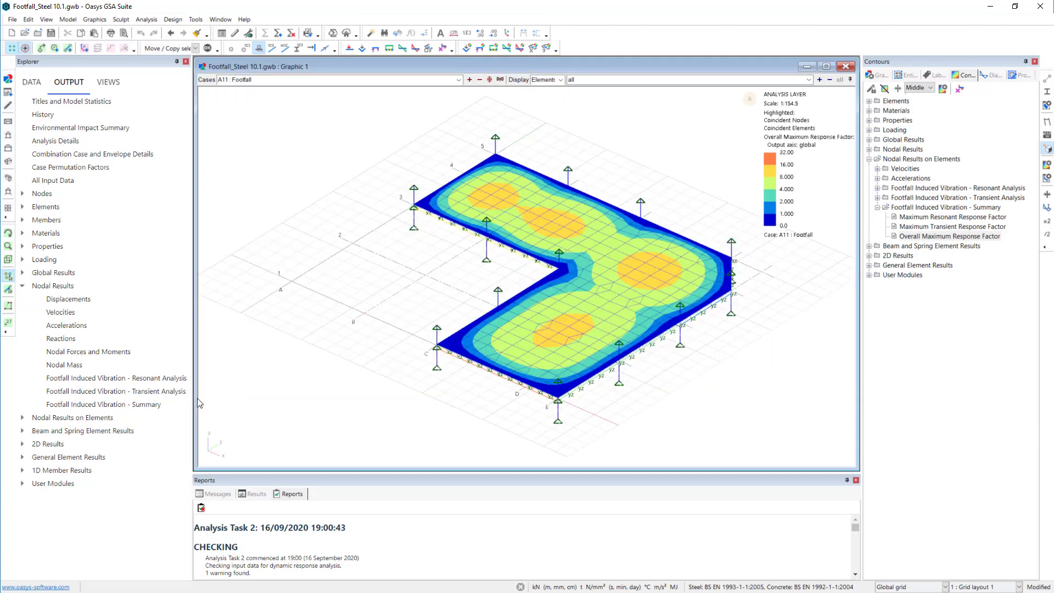
{"action": "left_click_drag", "start_coordinate": [196, 399], "coordinate": [267, 398]}
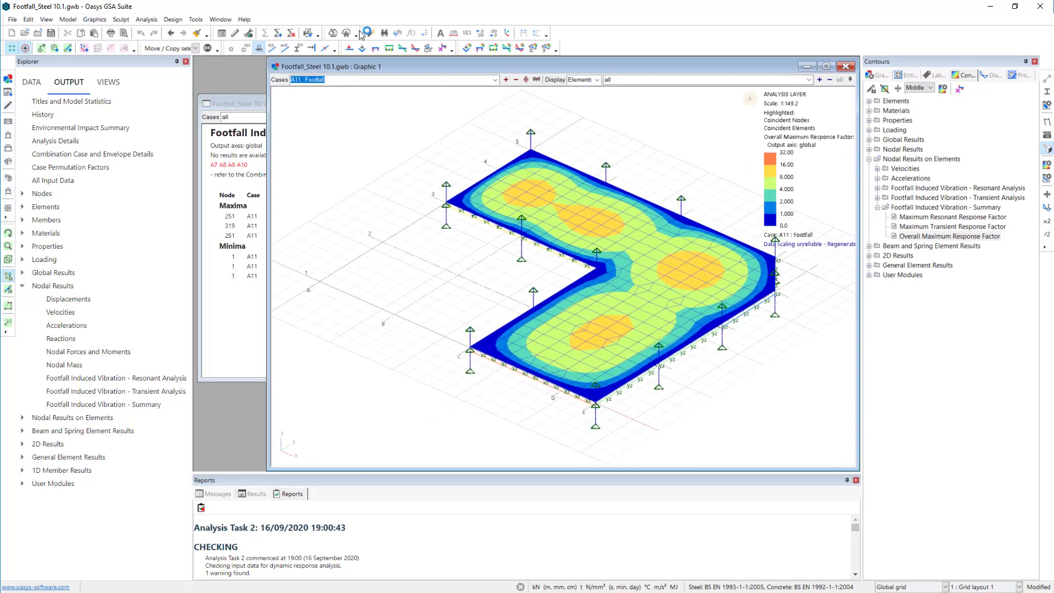
- Find node 251 in the model, and extend the search to select nodes 251 and 319 together
{"action": "left_click", "coordinate": [387, 34]}
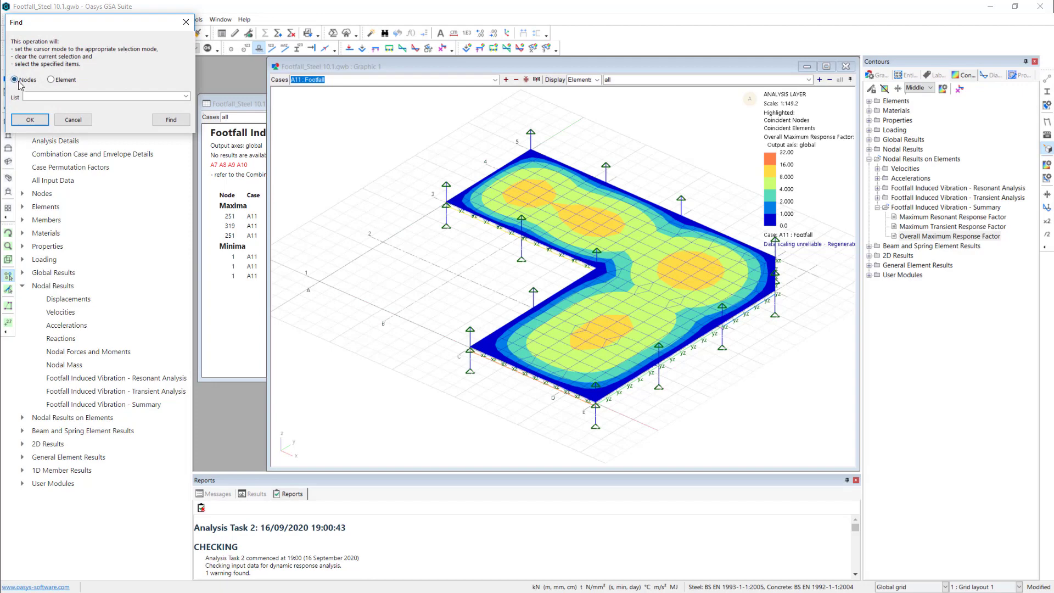
{"action": "left_click", "coordinate": [50, 97]}
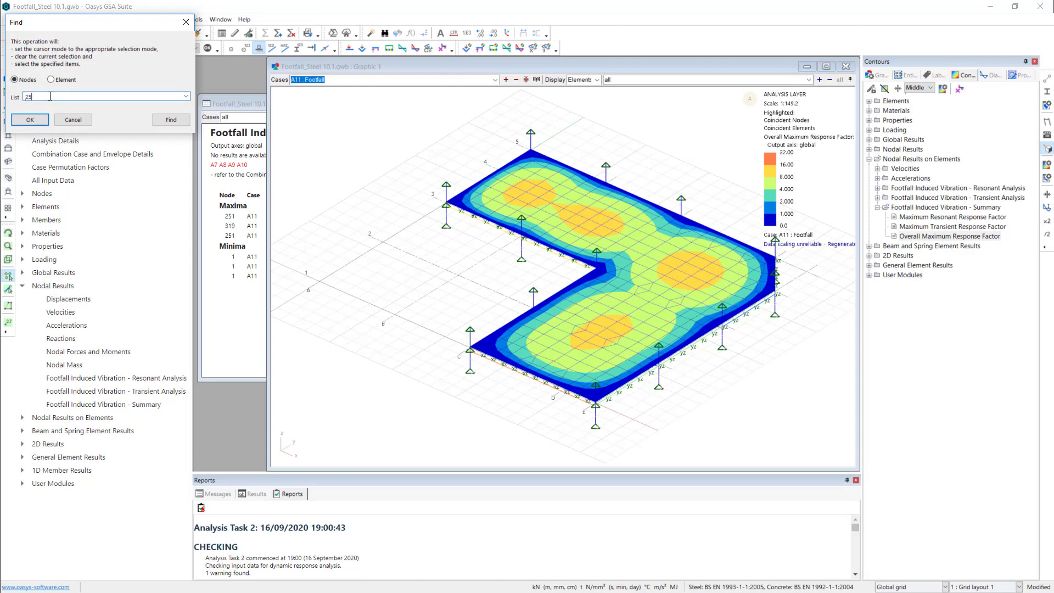
{"action": "left_click", "coordinate": [30, 120]}
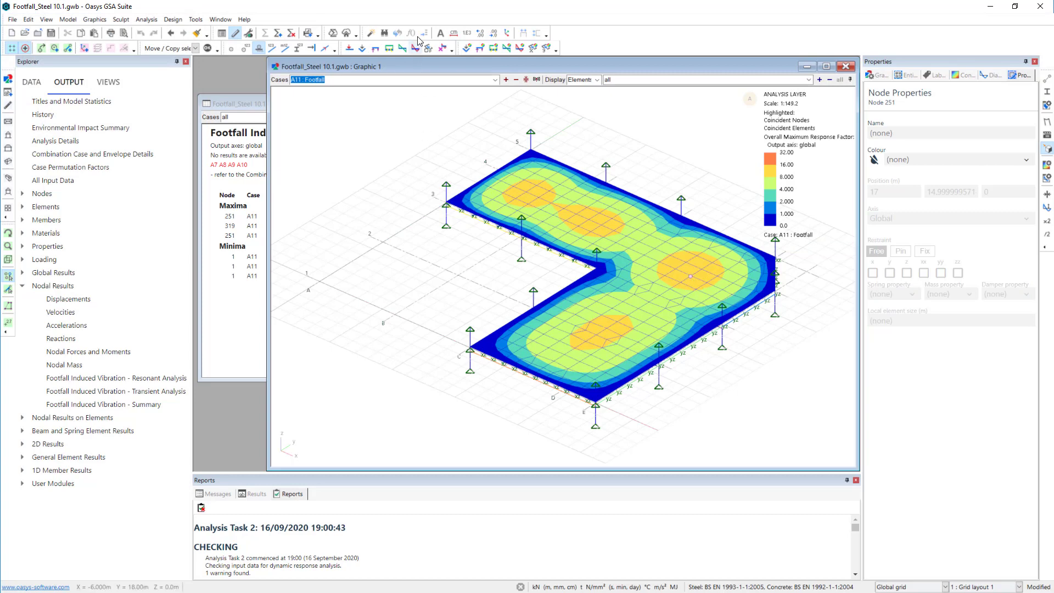
{"action": "left_click", "coordinate": [385, 34]}
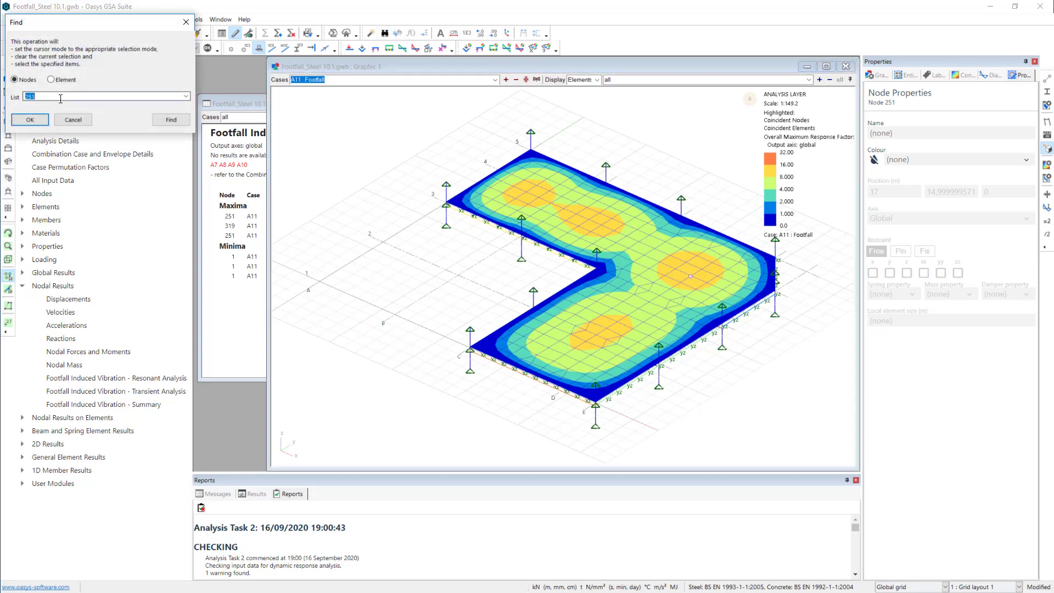
{"action": "left_click", "coordinate": [63, 97]}
{"action": "left_click", "coordinate": [29, 119]}
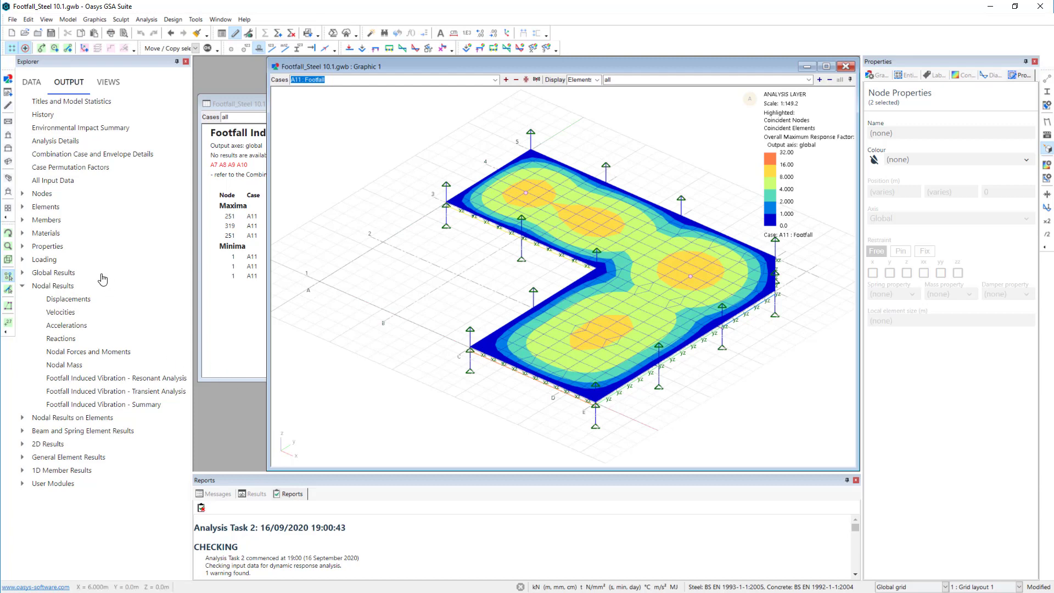
- Create all resonant footfall analysis charts for Task 2 with node 251 as both response and excitation node
{"action": "left_click", "coordinate": [49, 21]}
{"action": "mouse_move", "coordinate": [109, 135]}
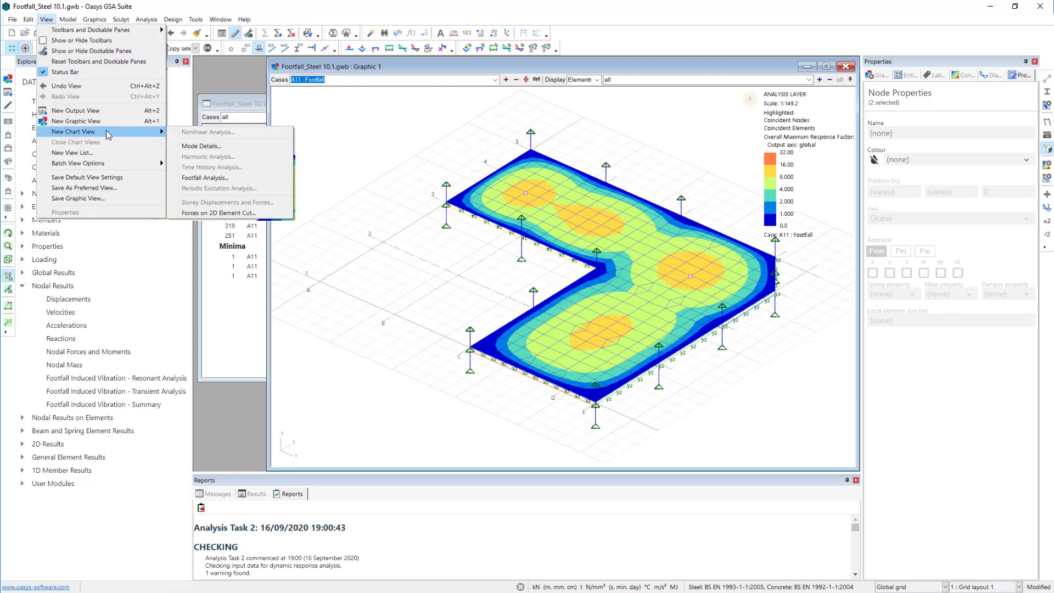
{"action": "left_click", "coordinate": [231, 179]}
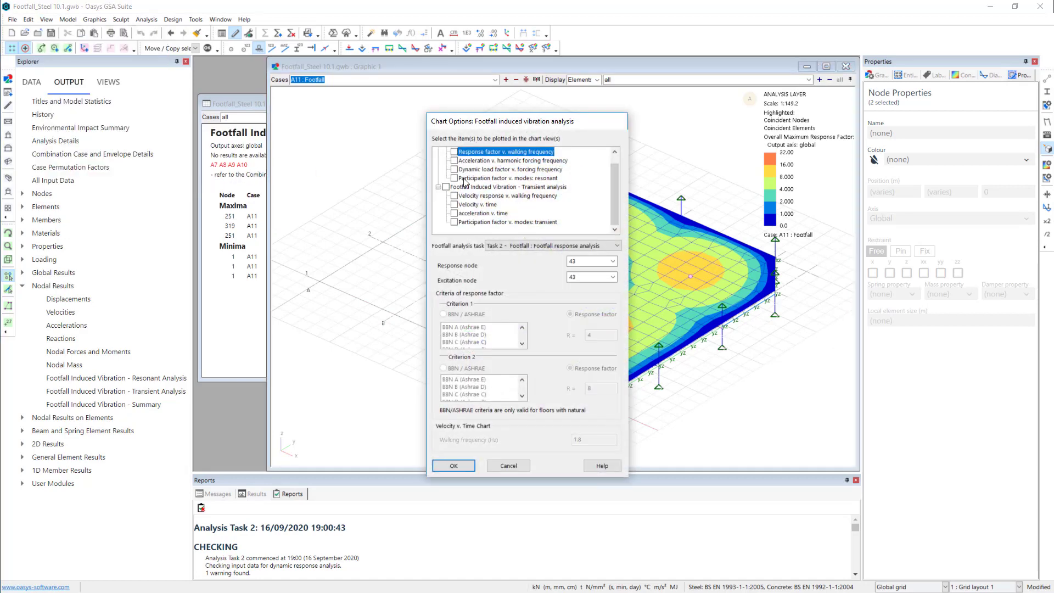
{"action": "left_click", "coordinate": [446, 152]}
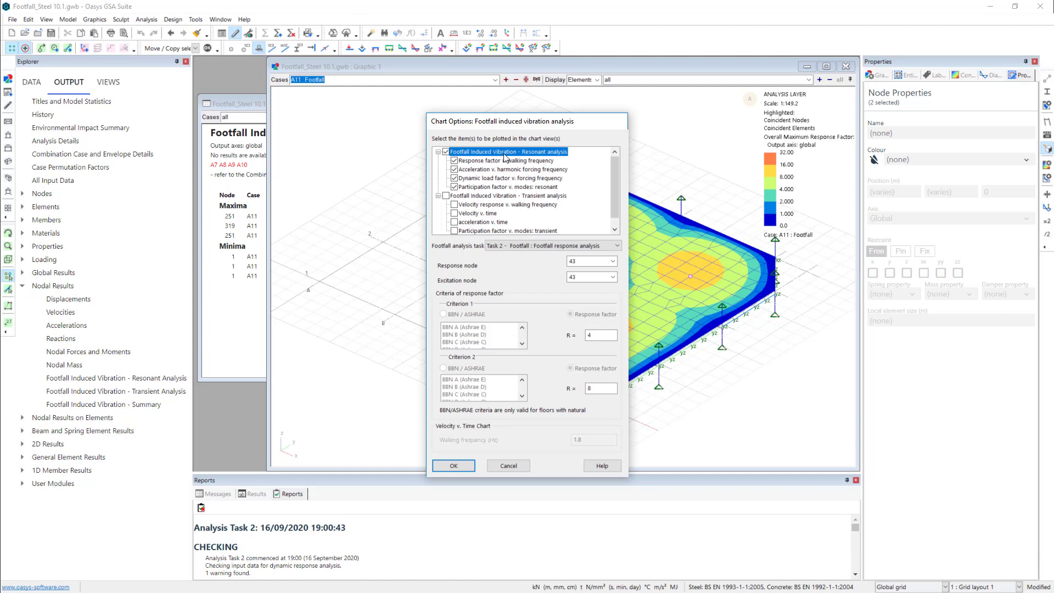
{"action": "left_click", "coordinate": [582, 262]}
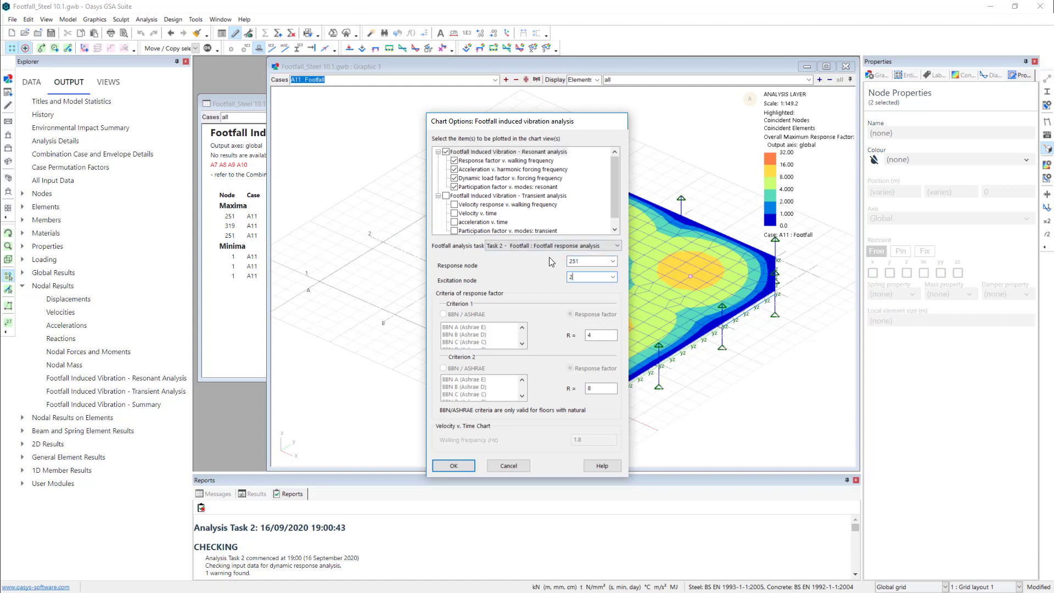
{"action": "left_click", "coordinate": [466, 464]}
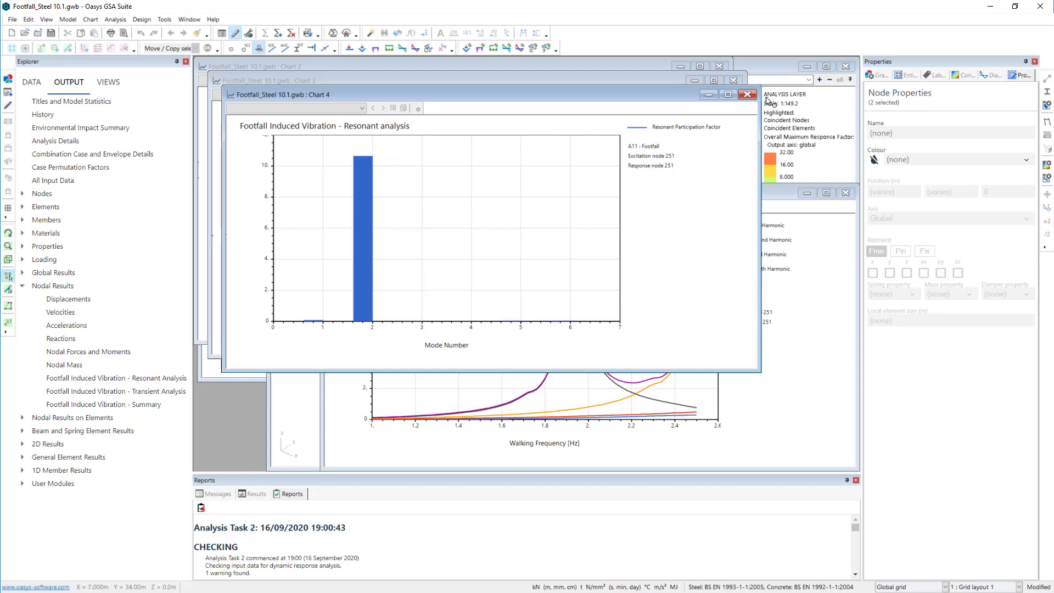
- Review and close the resonant participation factor, dynamic load factor and acceleration charts, enlarging the acceleration chart to inspect it
{"action": "left_click", "coordinate": [747, 95]}
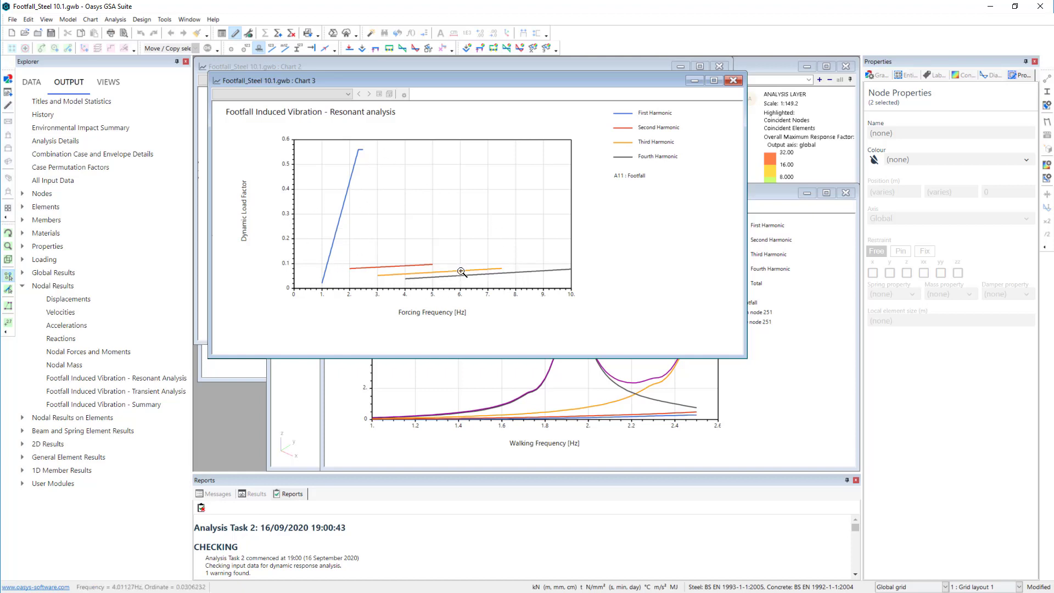
{"action": "left_click", "coordinate": [735, 81]}
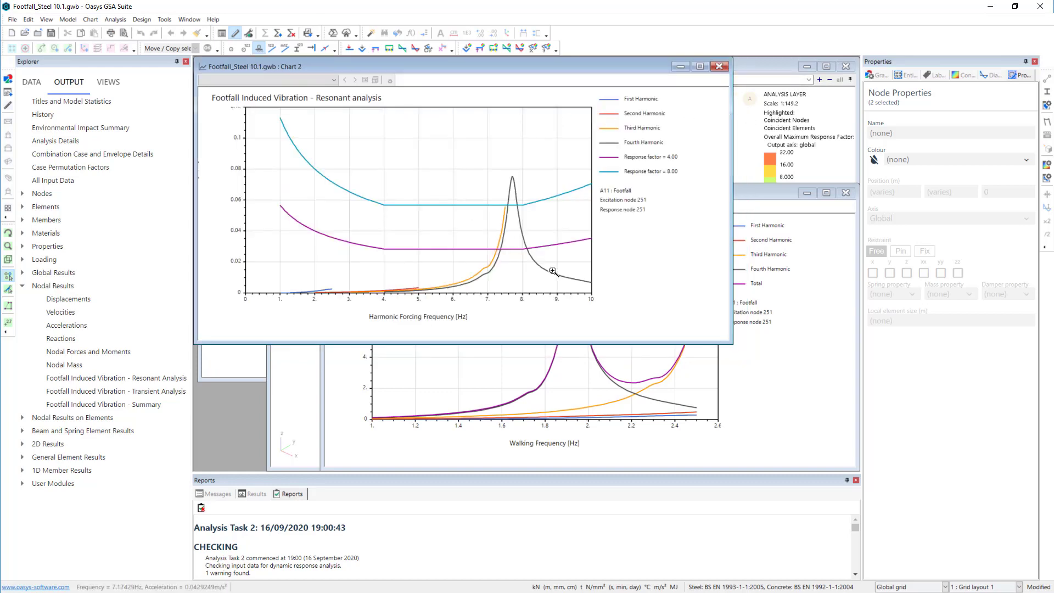
{"action": "left_click_drag", "start_coordinate": [734, 352], "coordinate": [820, 441]}
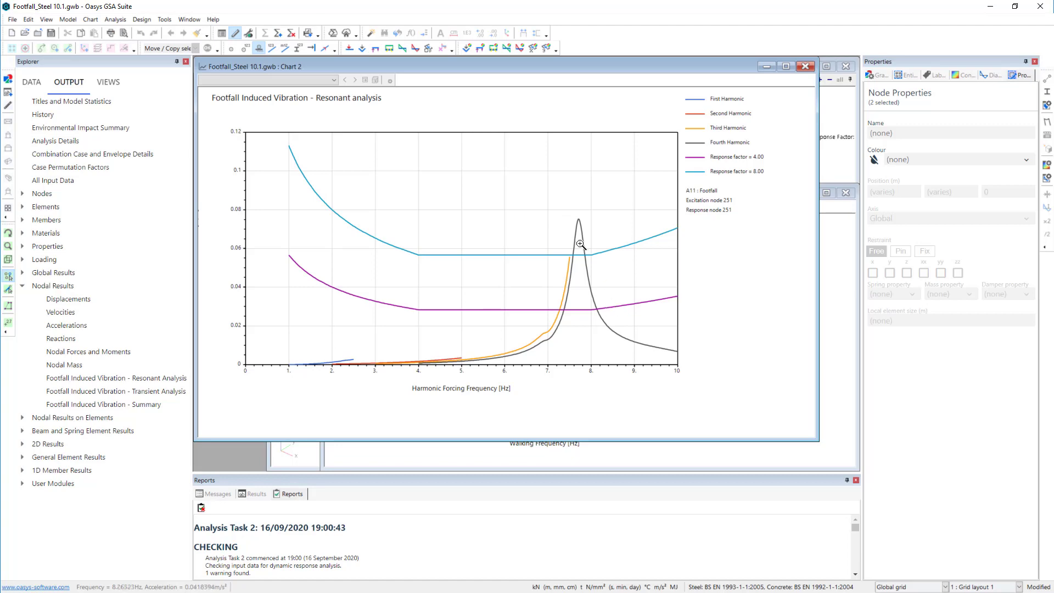
{"action": "left_click", "coordinate": [807, 65]}
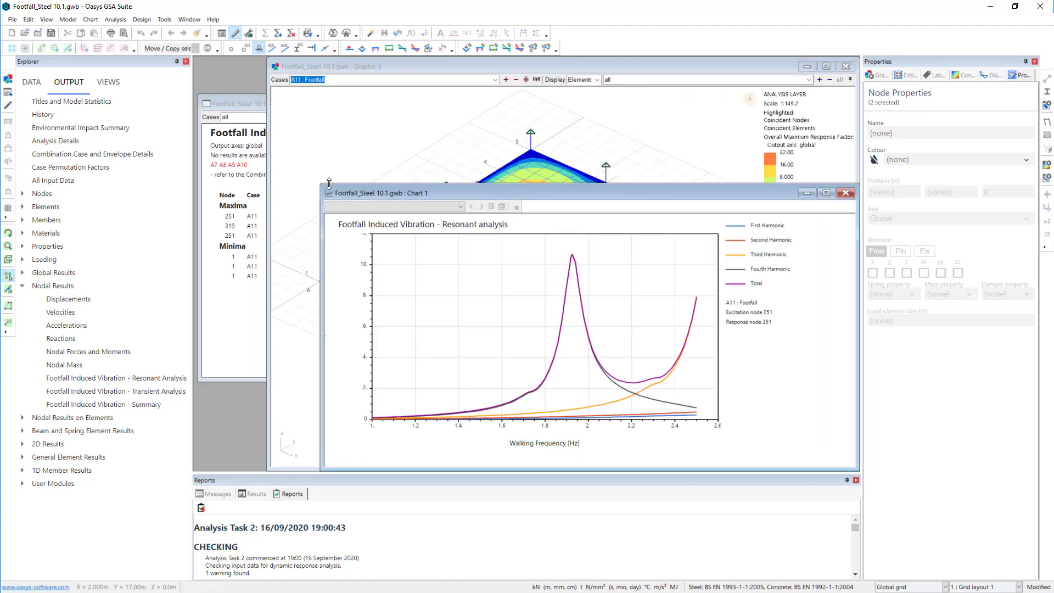
- Enlarge the response factor against walking frequency chart, inspect its peaks with the Coordinates of Nearest Point cursor tooltip, and close it
{"action": "left_click_drag", "start_coordinate": [325, 184], "coordinate": [232, 91]}
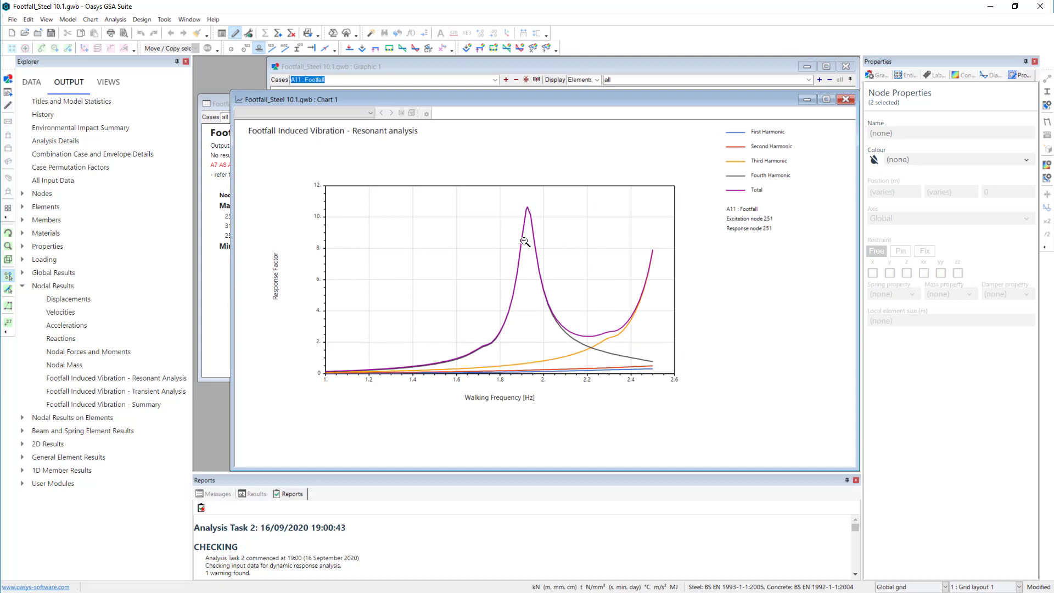
{"action": "right_click", "coordinate": [529, 199]}
{"action": "mouse_move", "coordinate": [586, 227]}
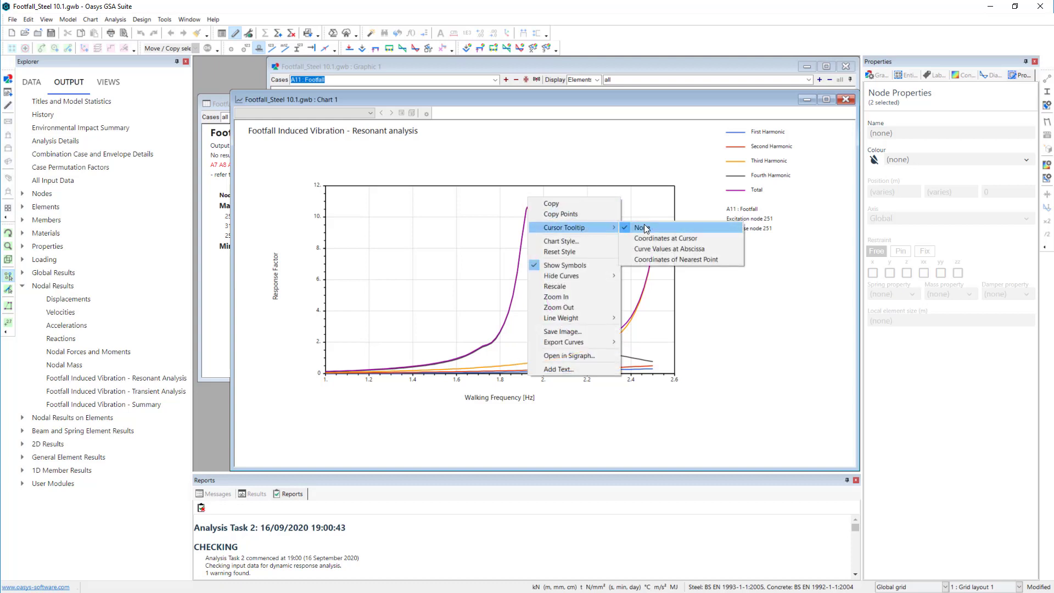
{"action": "left_click", "coordinate": [685, 264]}
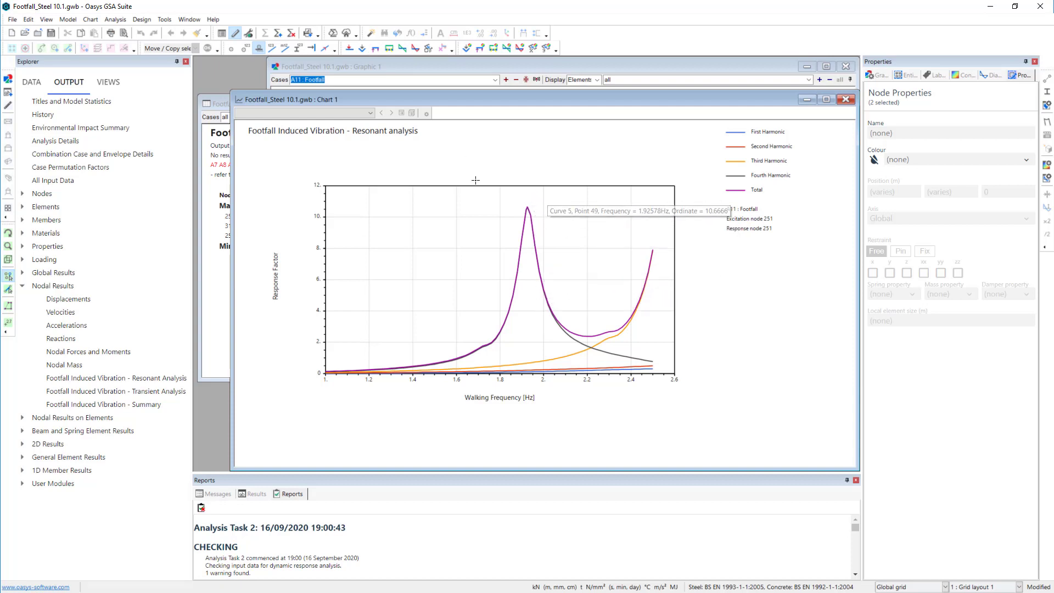
{"action": "left_click", "coordinate": [845, 102]}
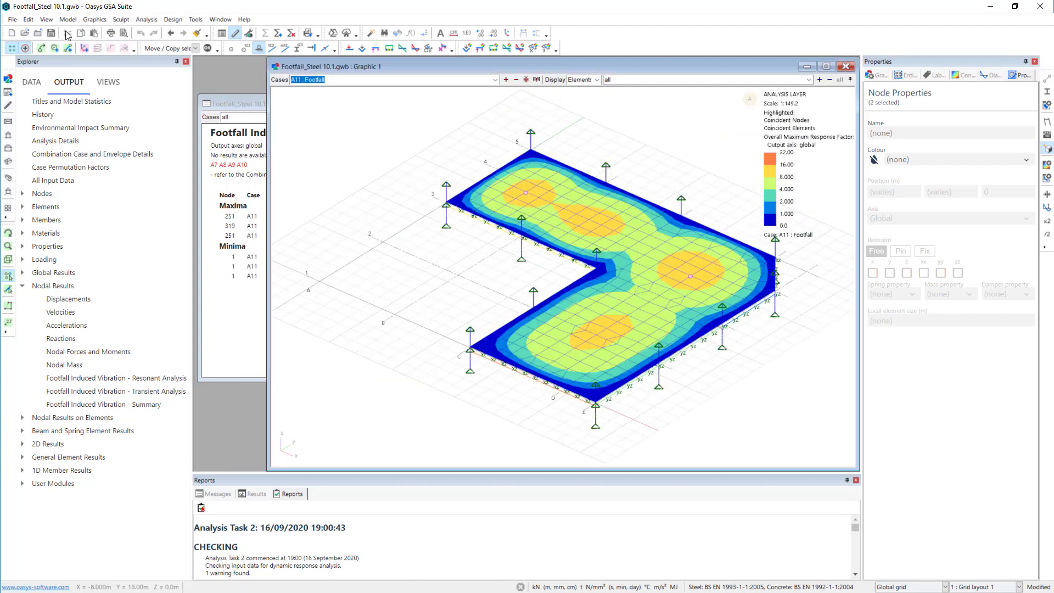
- Create all transient footfall analysis charts for Task 2 with node 319 as both response and excitation node
{"action": "left_click", "coordinate": [46, 20]}
{"action": "mouse_move", "coordinate": [108, 133]}
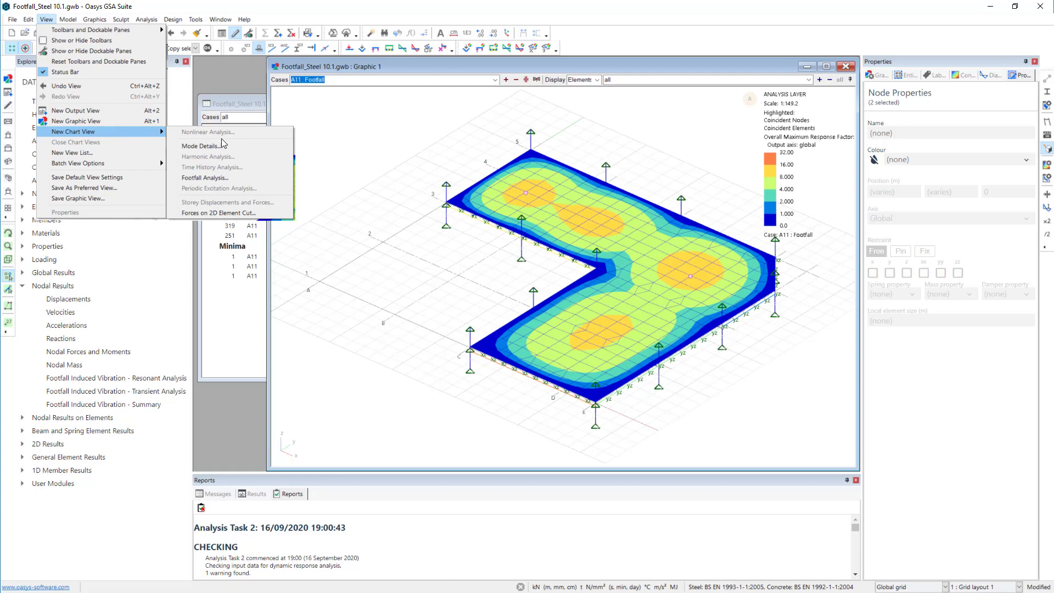
{"action": "left_click", "coordinate": [223, 178]}
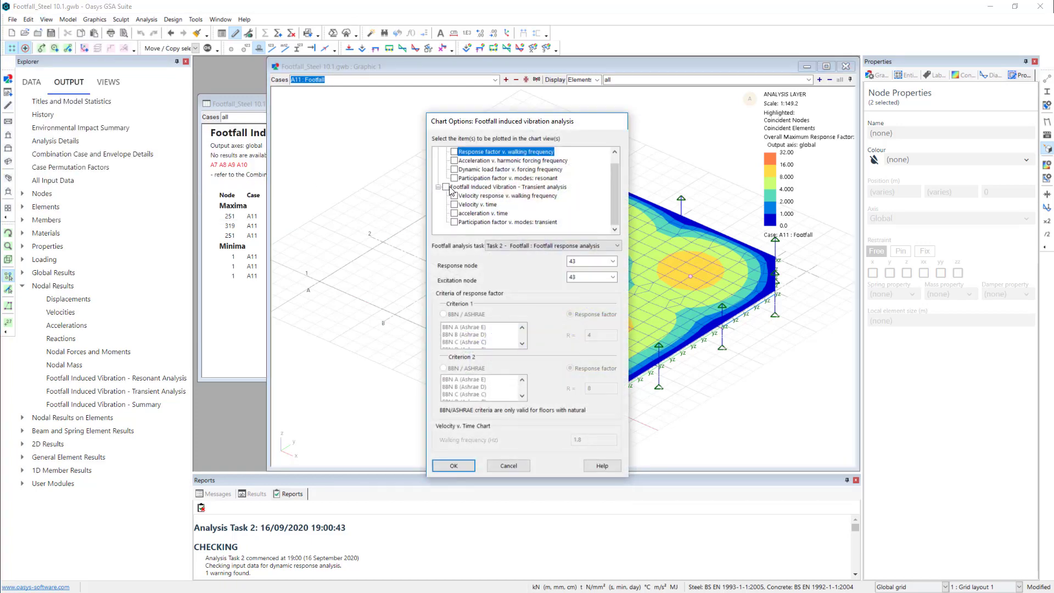
{"action": "left_click", "coordinate": [446, 187]}
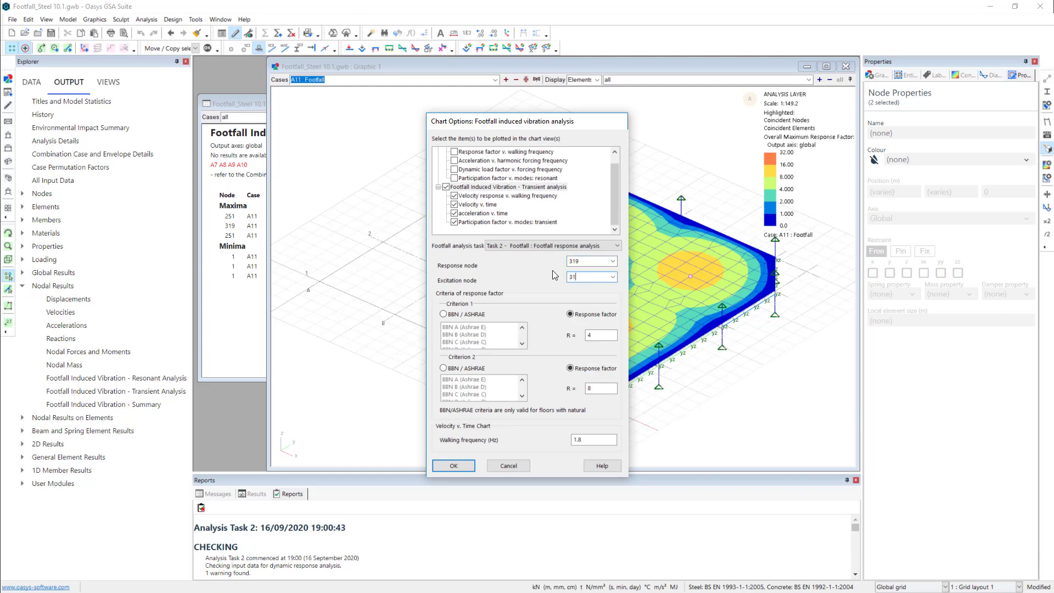
{"action": "left_click", "coordinate": [458, 465]}
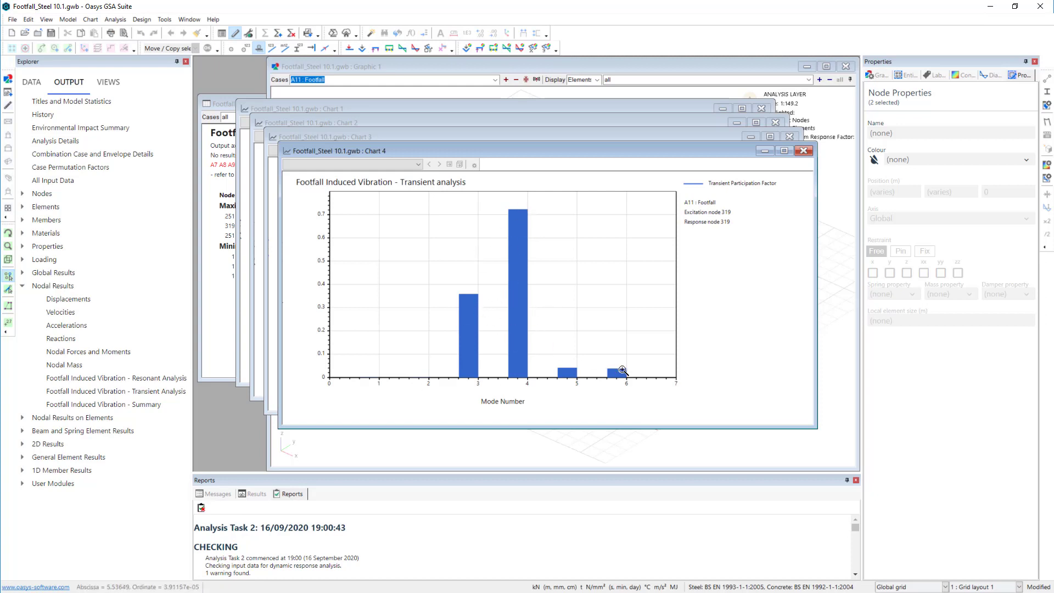
- Review and close the transient participation factor, acceleration, velocity and velocity response against walking frequency charts
{"action": "left_click", "coordinate": [804, 151]}
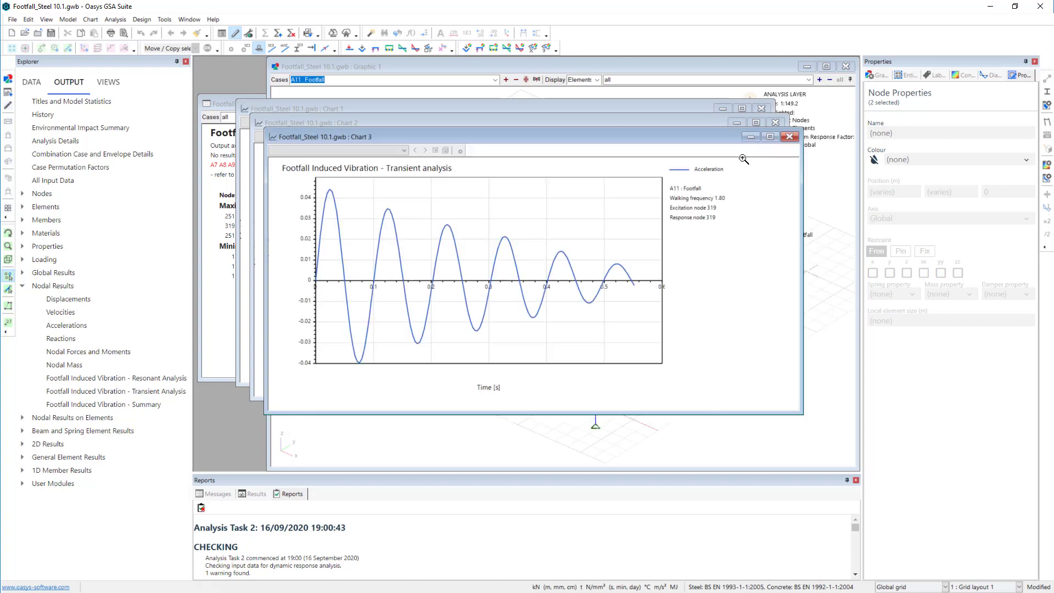
{"action": "left_click", "coordinate": [790, 137]}
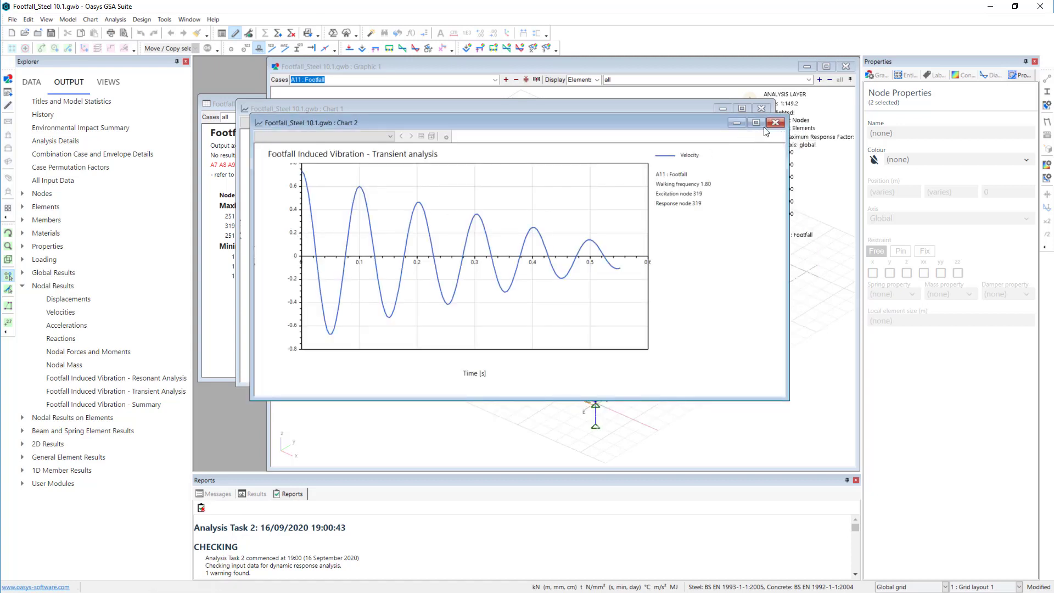
{"action": "left_click", "coordinate": [774, 123]}
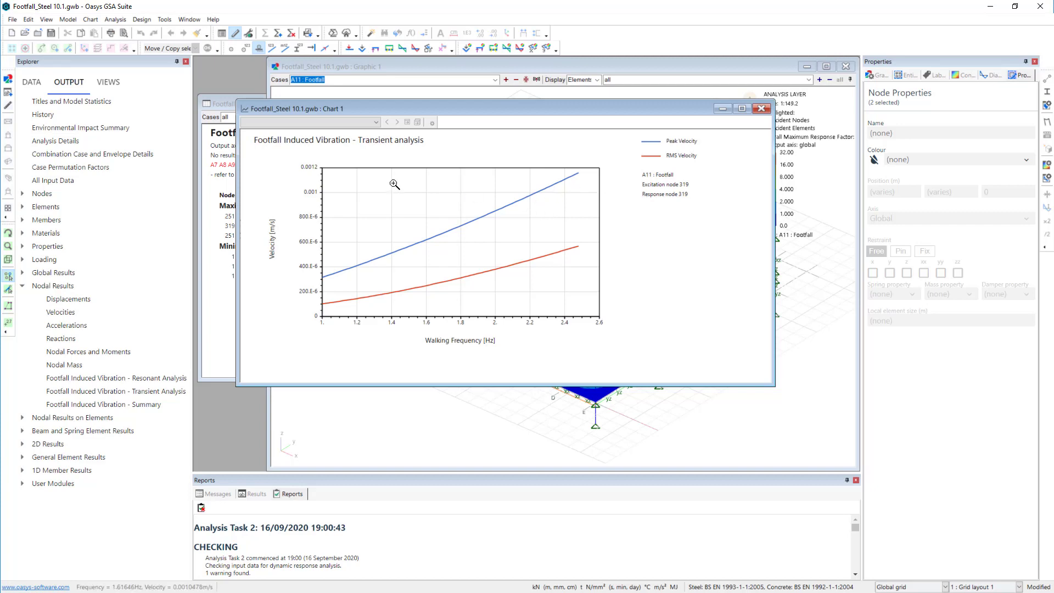
{"action": "left_click", "coordinate": [761, 108]}
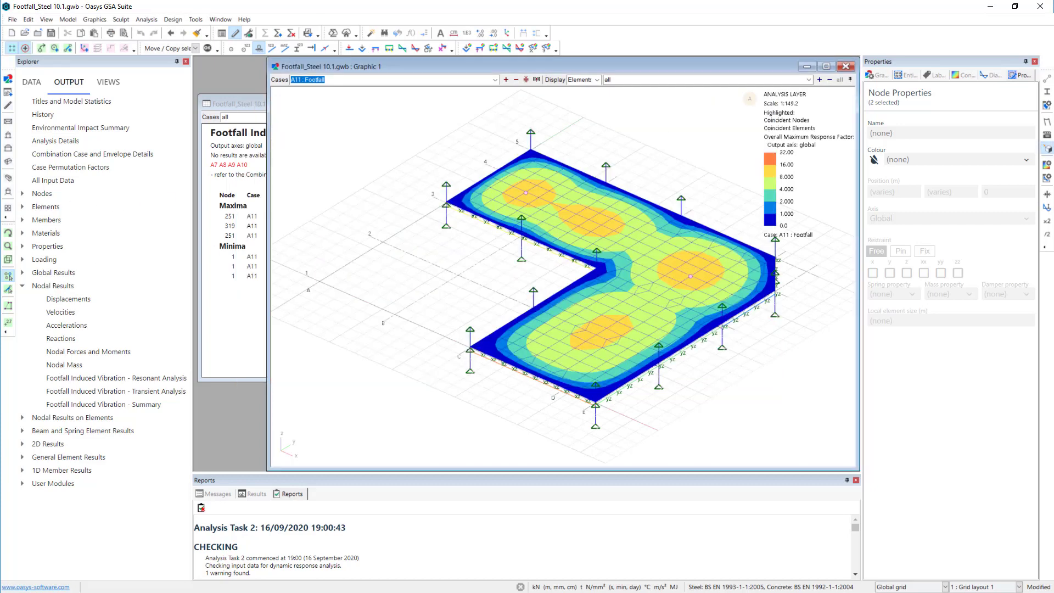